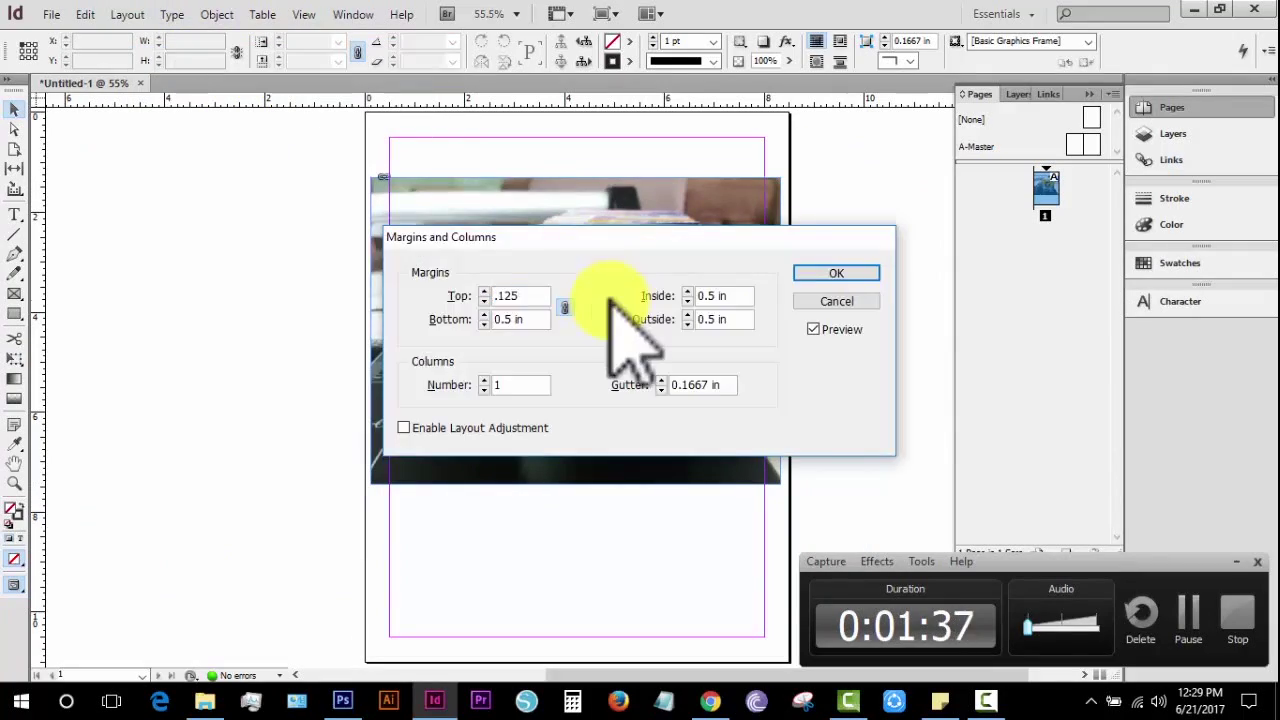
# Apply the new page margins, shorten the photo frame, and switch the page to landscape
pyautogui.click(848, 270)
pyautogui.moveTo(780, 484); pyautogui.dragTo(777, 428)
pyautogui.click(127, 14)
pyautogui.moveTo(150, 36)
pyautogui.hotkey('ctrl', 'alt', 'p')
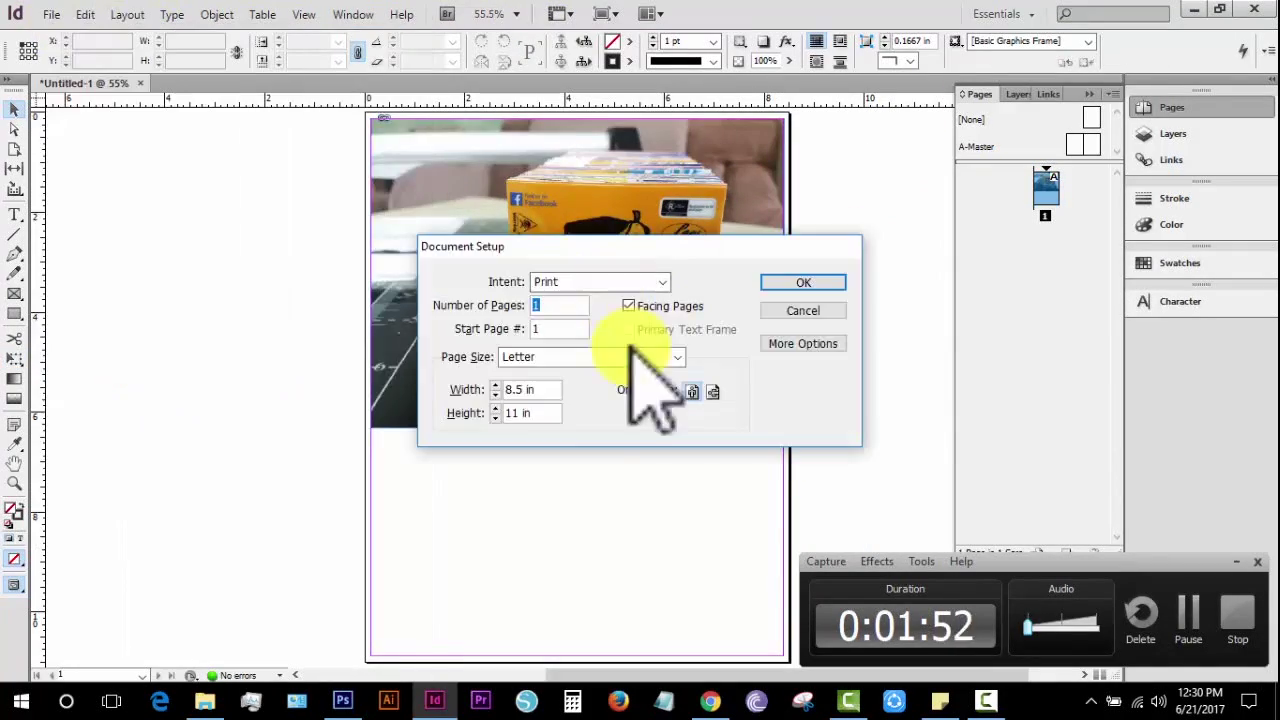
pyautogui.click(826, 280)
# Move and resize the photo frame to fill the page, save the document, and bring up Print
pyautogui.moveTo(560, 330); pyautogui.dragTo(391, 251)
pyautogui.moveTo(860, 560); pyautogui.dragTo(943, 600)
pyautogui.hotkey('ctrl', 's')
pyautogui.press('Escape')
pyautogui.hotkey('ctrl', 'p')
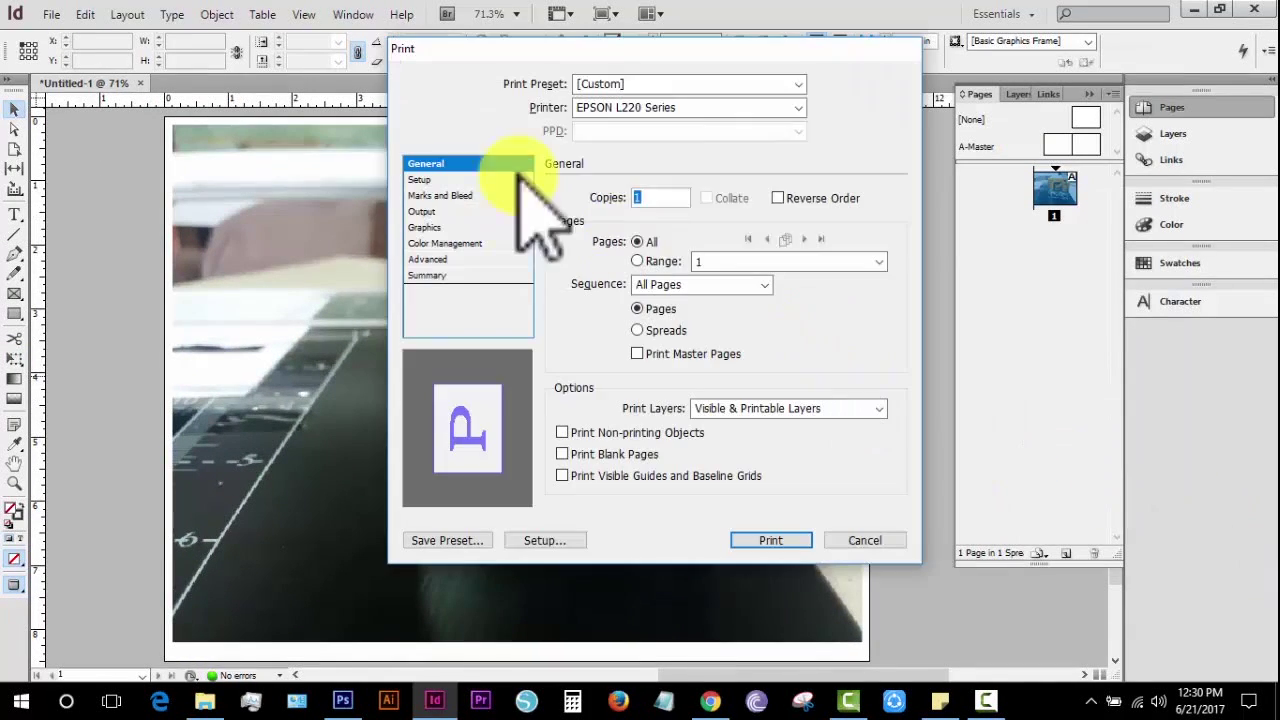
# Switch the Print dialog's printer from EPSON L220 Series to L120 Subli and print the page
pyautogui.click(690, 107)
pyautogui.click(700, 157)
pyautogui.click(668, 104)
pyautogui.click(668, 104)
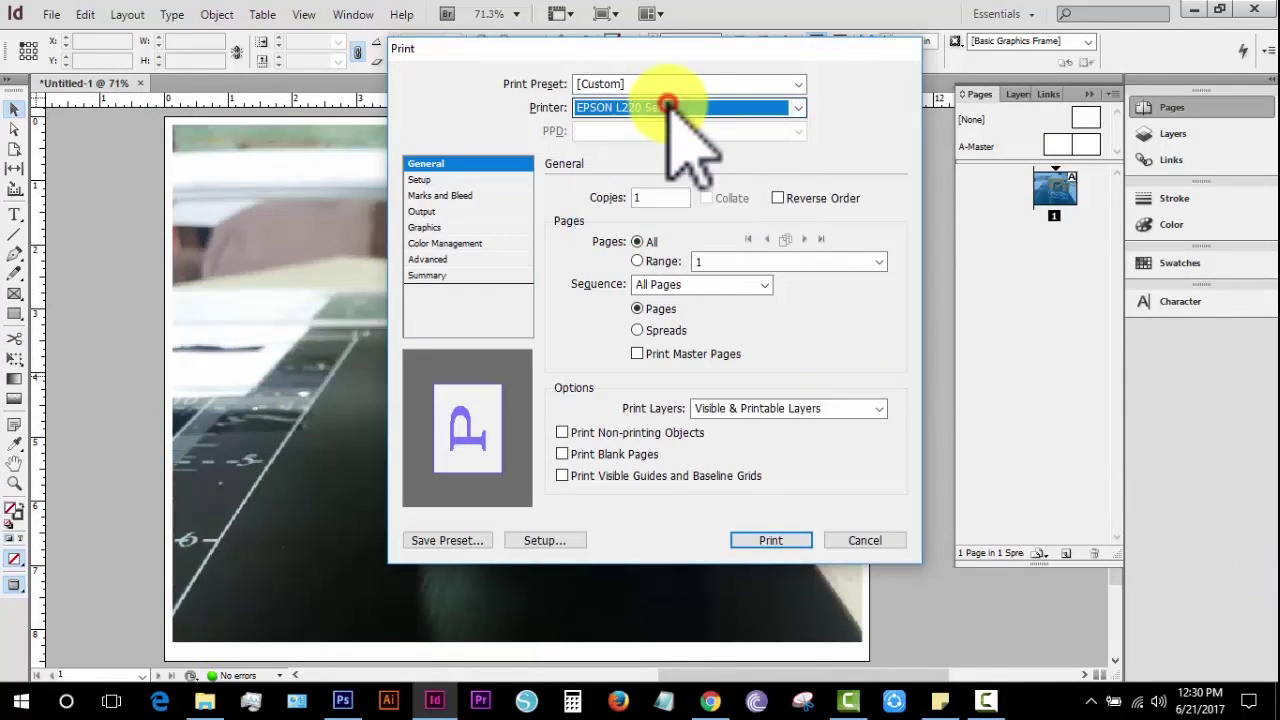
pyautogui.click(668, 107)
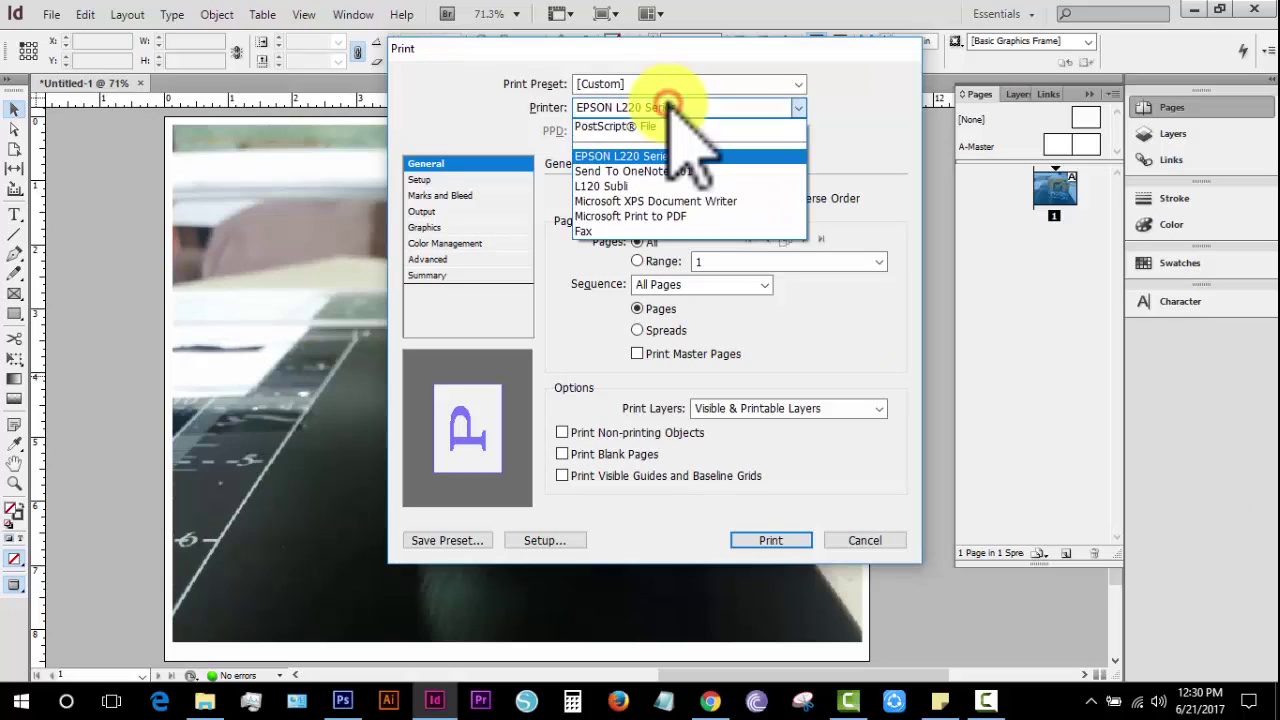
pyautogui.click(1091, 700)
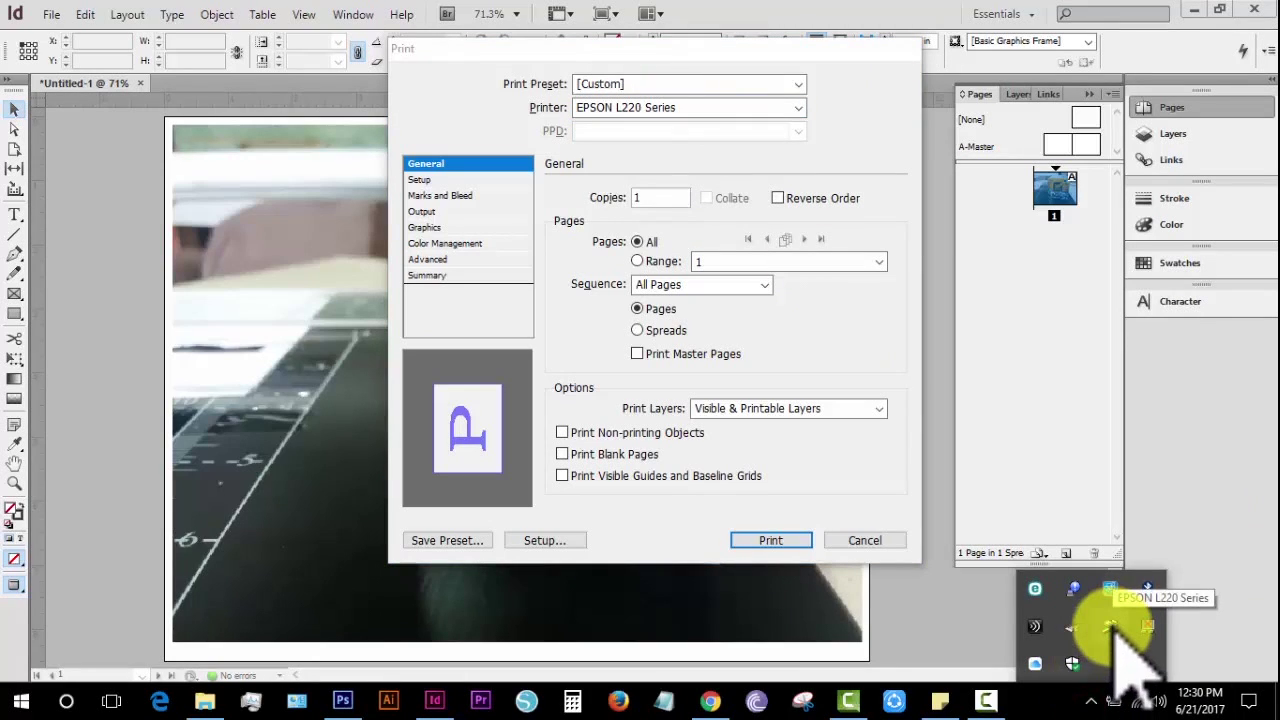
pyautogui.click(786, 107)
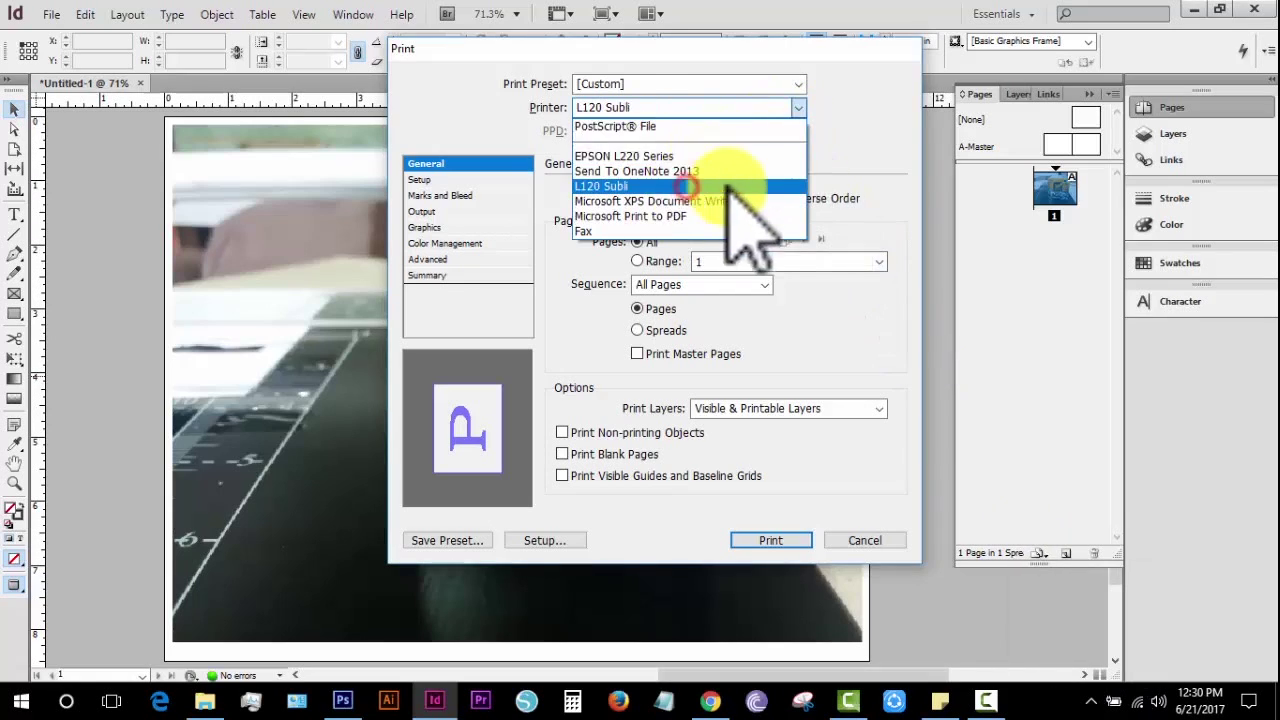
pyautogui.click(720, 186)
pyautogui.click(760, 540)
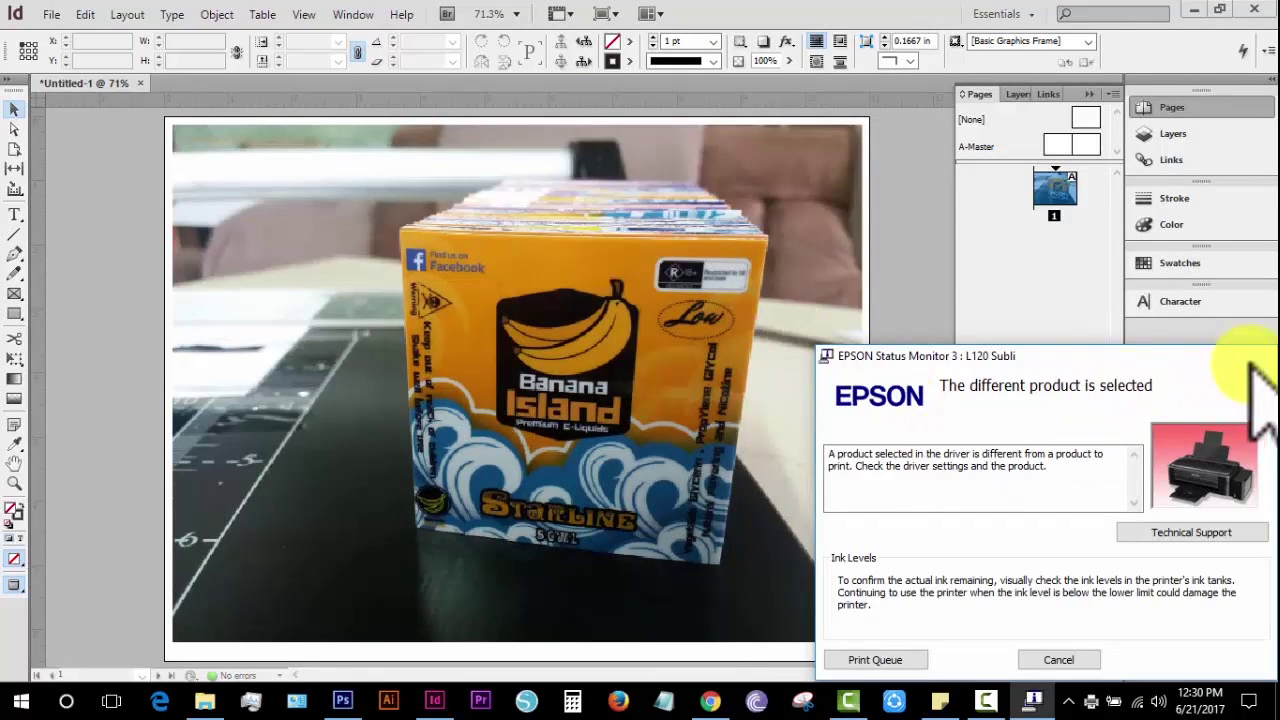
# Delete all three jobs from the L120 Subli queue, dismiss the Epson warning, and close the queue
pyautogui.click(1059, 660)
pyautogui.hotkey('ctrl', 'a')
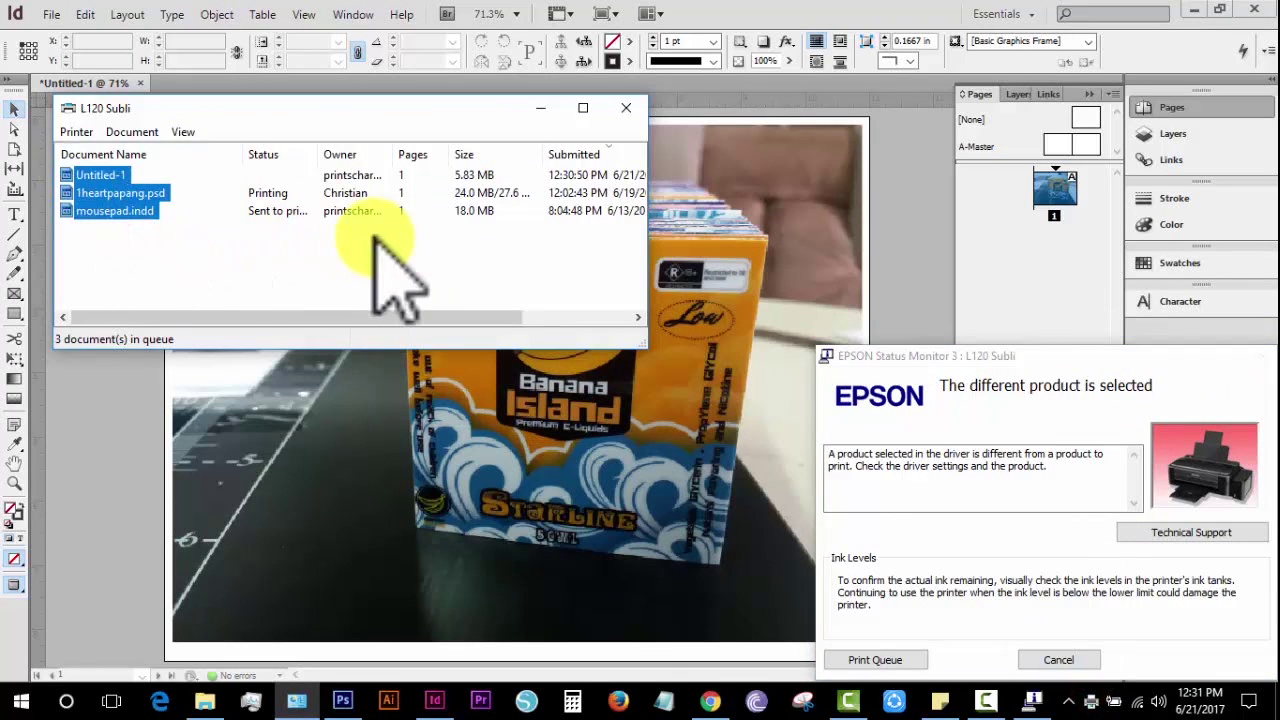
pyautogui.press('Delete')
pyautogui.click(1062, 655)
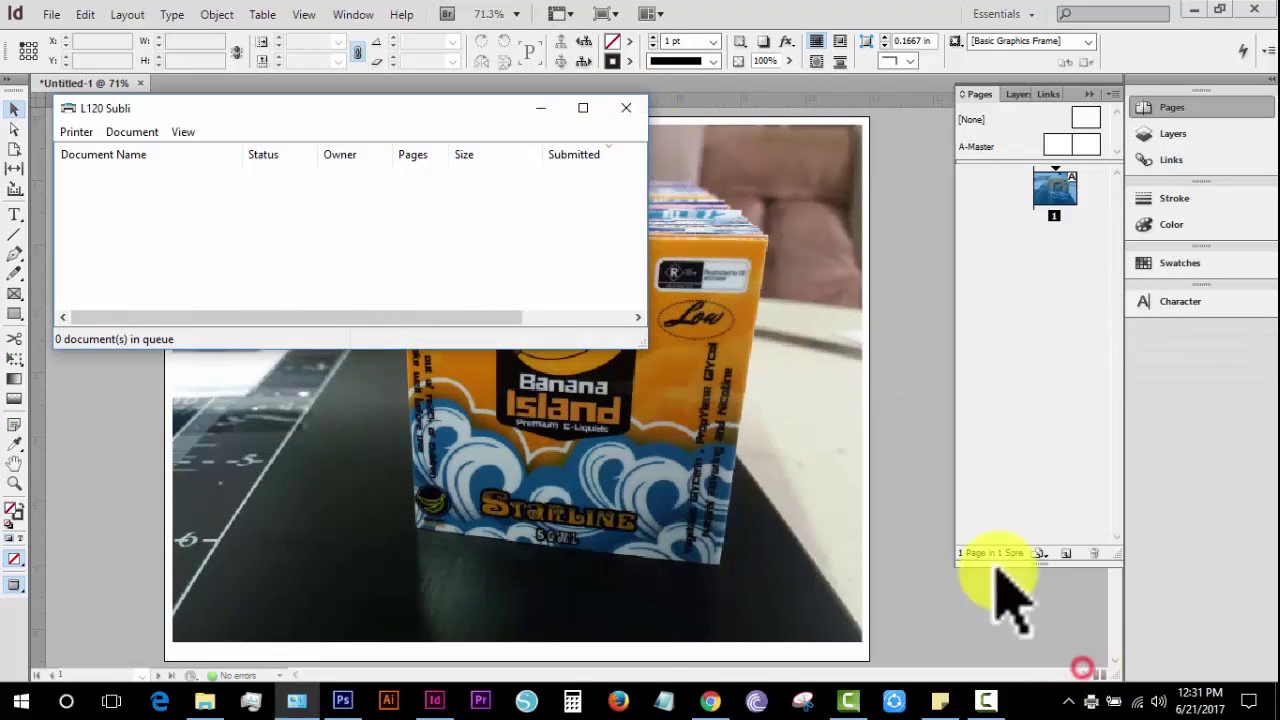
pyautogui.click(626, 107)
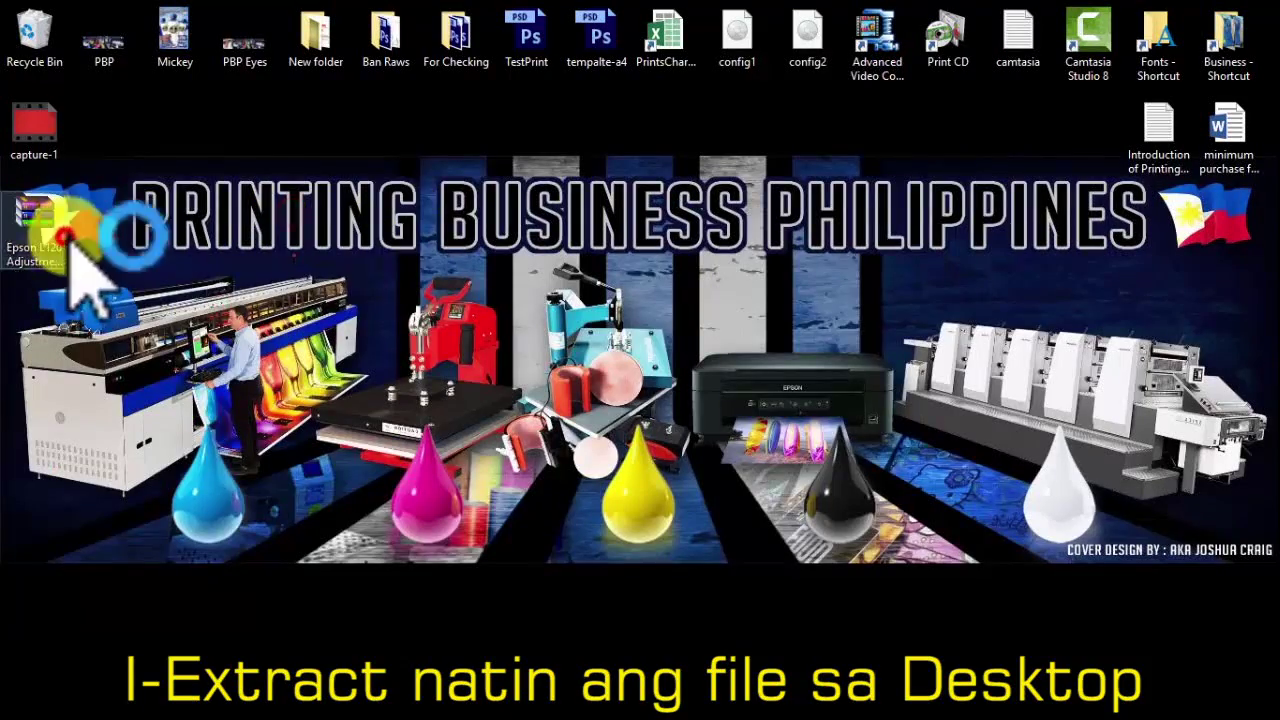
# Open the Epson L120 Adjustment Program archive in WinRAR and select all its files
pyautogui.doubleClick(60, 240)
pyautogui.moveTo(241, 479); pyautogui.dragTo(140, 290)
pyautogui.moveTo(250, 90); pyautogui.dragTo(458, 140)
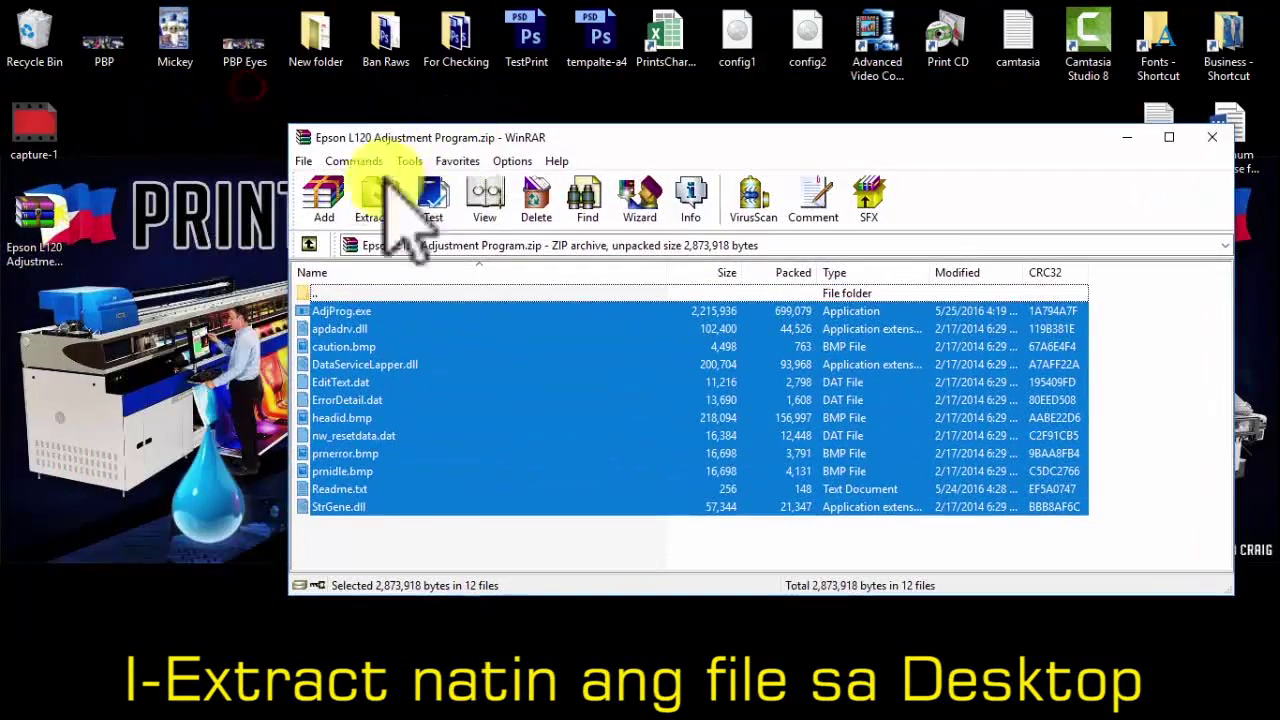
# Create a new desktop folder and extract the archive files into New folder (2)
pyautogui.rightClick(55, 324)
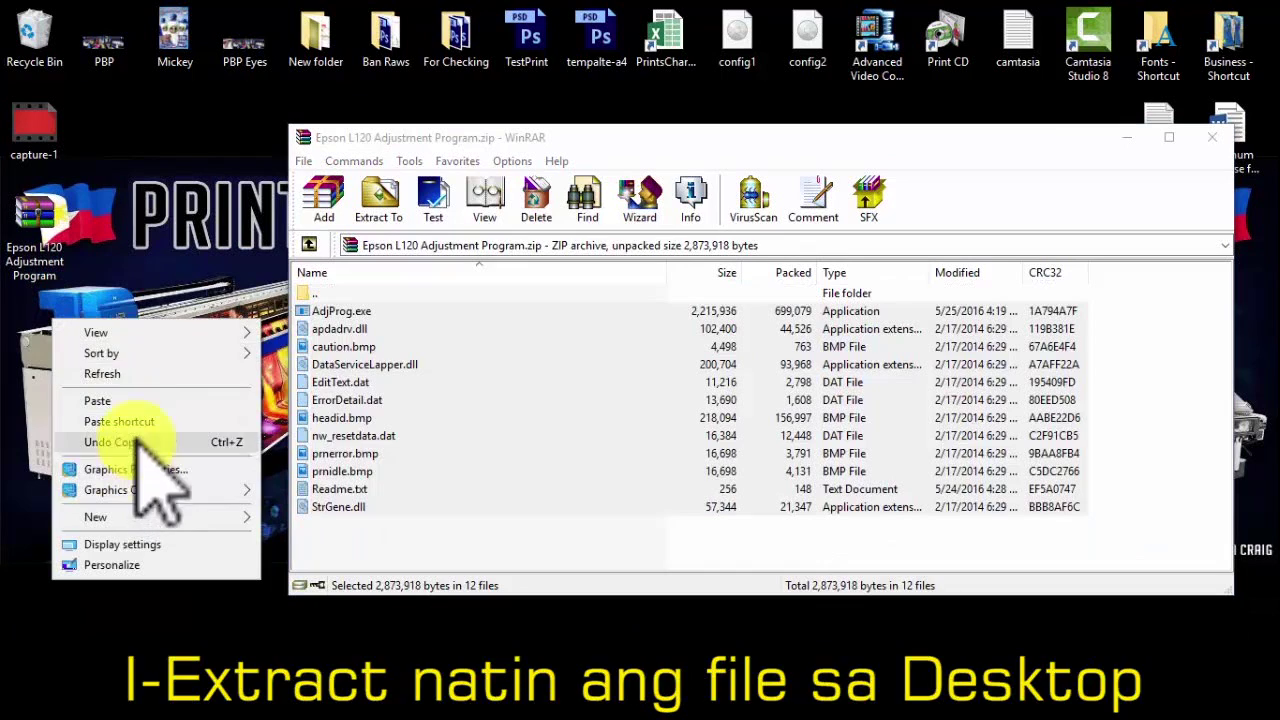
pyautogui.moveTo(140, 350)
pyautogui.moveTo(150, 517)
pyautogui.click(300, 217)
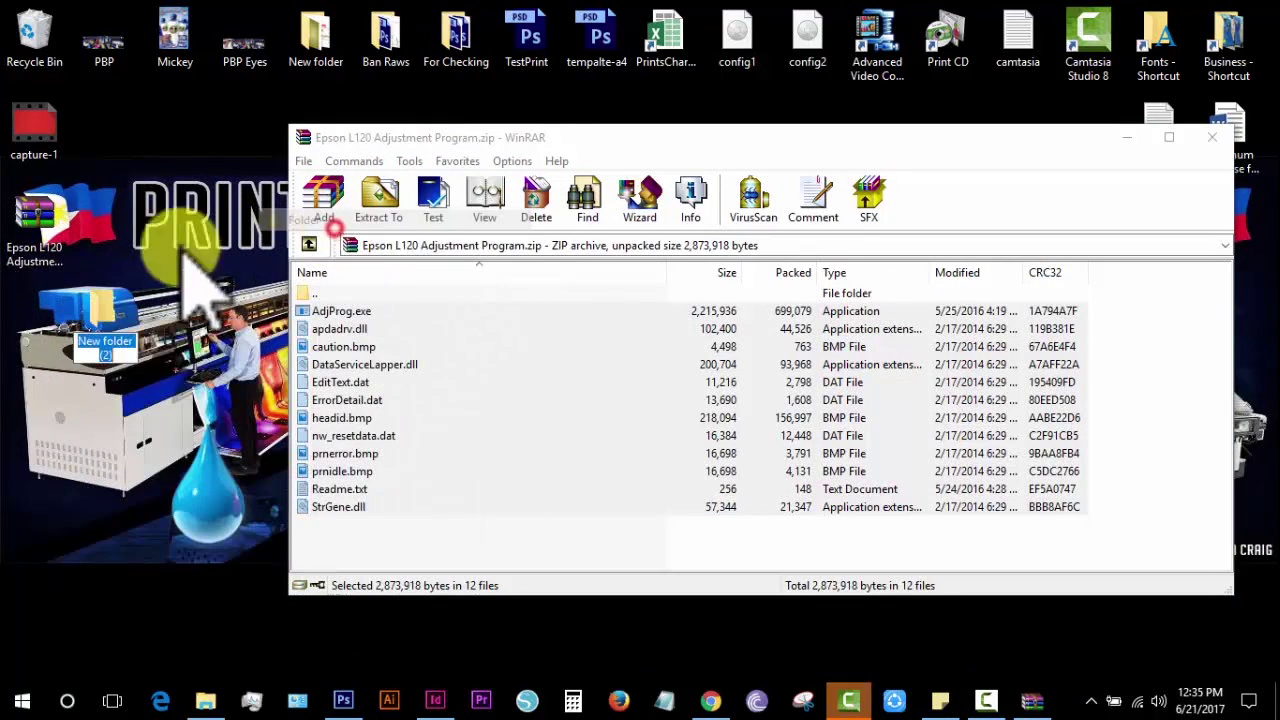
pyautogui.moveTo(390, 510); pyautogui.dragTo(34, 337)
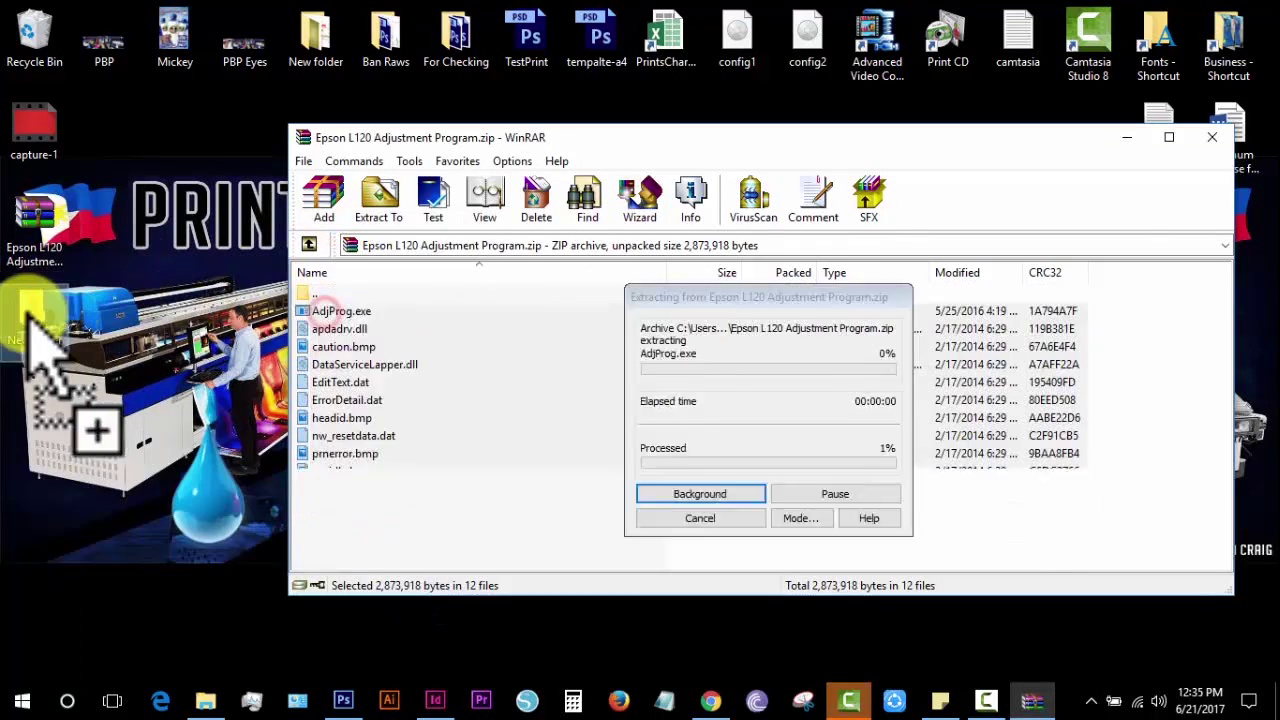
# Close WinRAR, send the Epson L120 zip to the Recycle Bin, and start renaming New folder (2)
pyautogui.click(1205, 145)
pyautogui.moveTo(43, 265); pyautogui.dragTo(34, 38)
pyautogui.moveTo(34, 318); pyautogui.dragTo(112, 172)
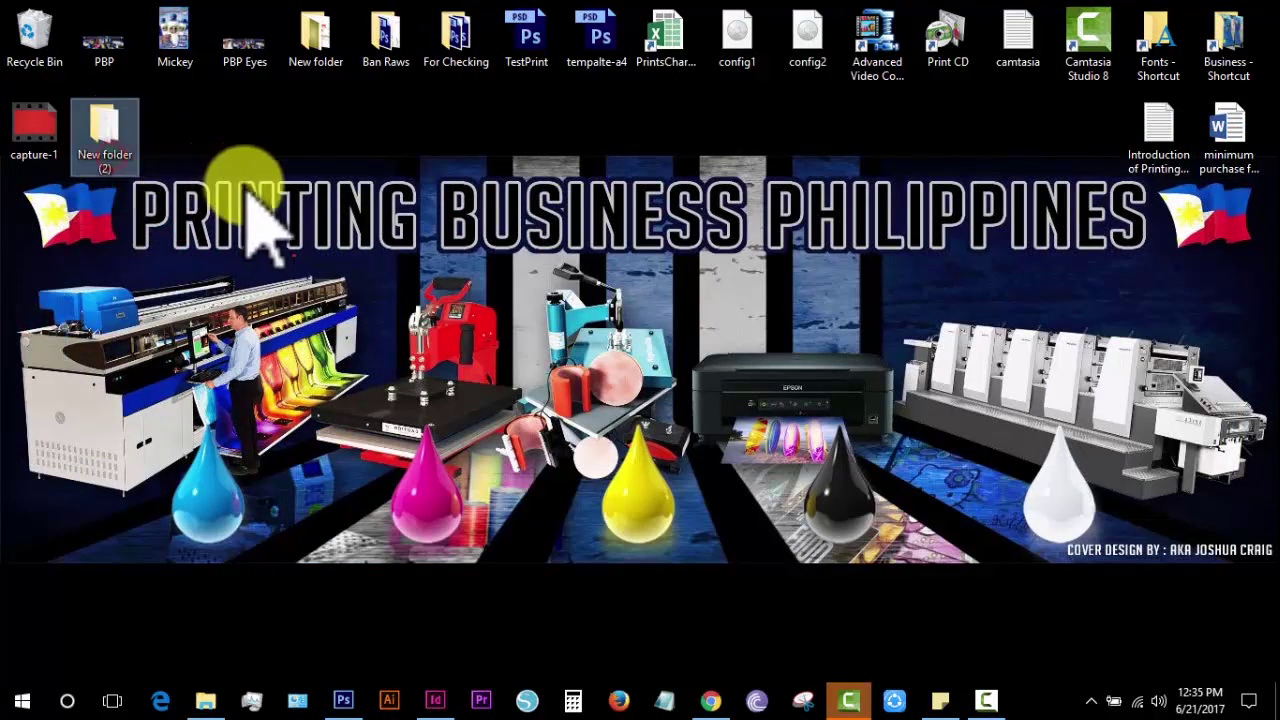
pyautogui.click(128, 160)
# Name the folder Epson L120 Adjustment Program and check its contents
pyautogui.write('Epson L120 Adjustment Program')
pyautogui.press('Return')
pyautogui.doubleClick(104, 125)
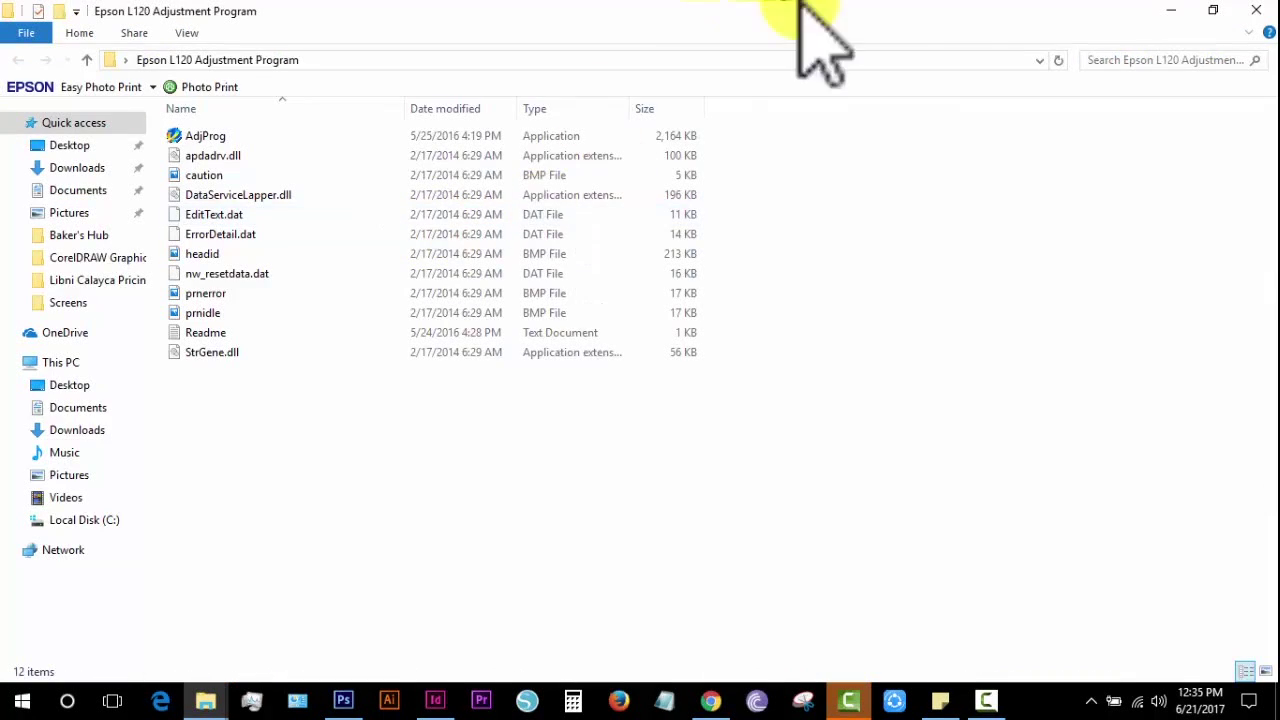
pyautogui.hotkey('alt', 'F4')
# Search Control Panel for 'printers', open Devices and Printers, and select EPSON L220 Series
pyautogui.click(297, 700)
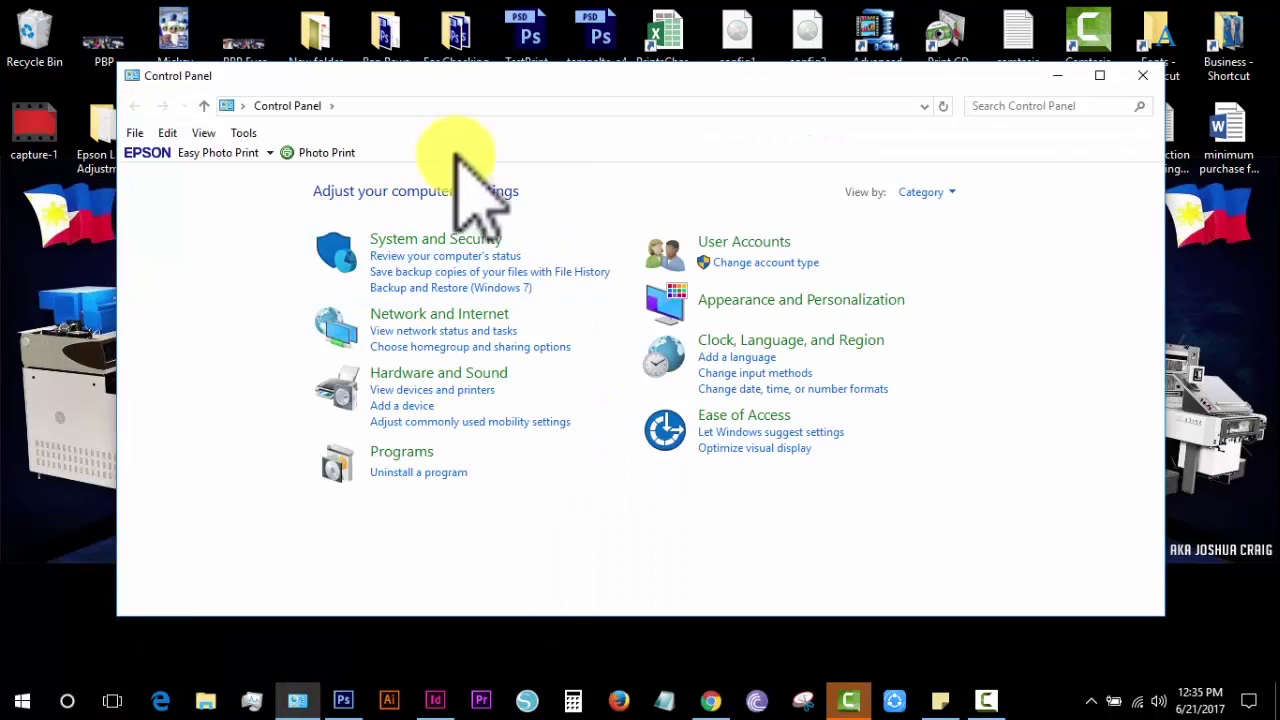
pyautogui.click(1057, 105)
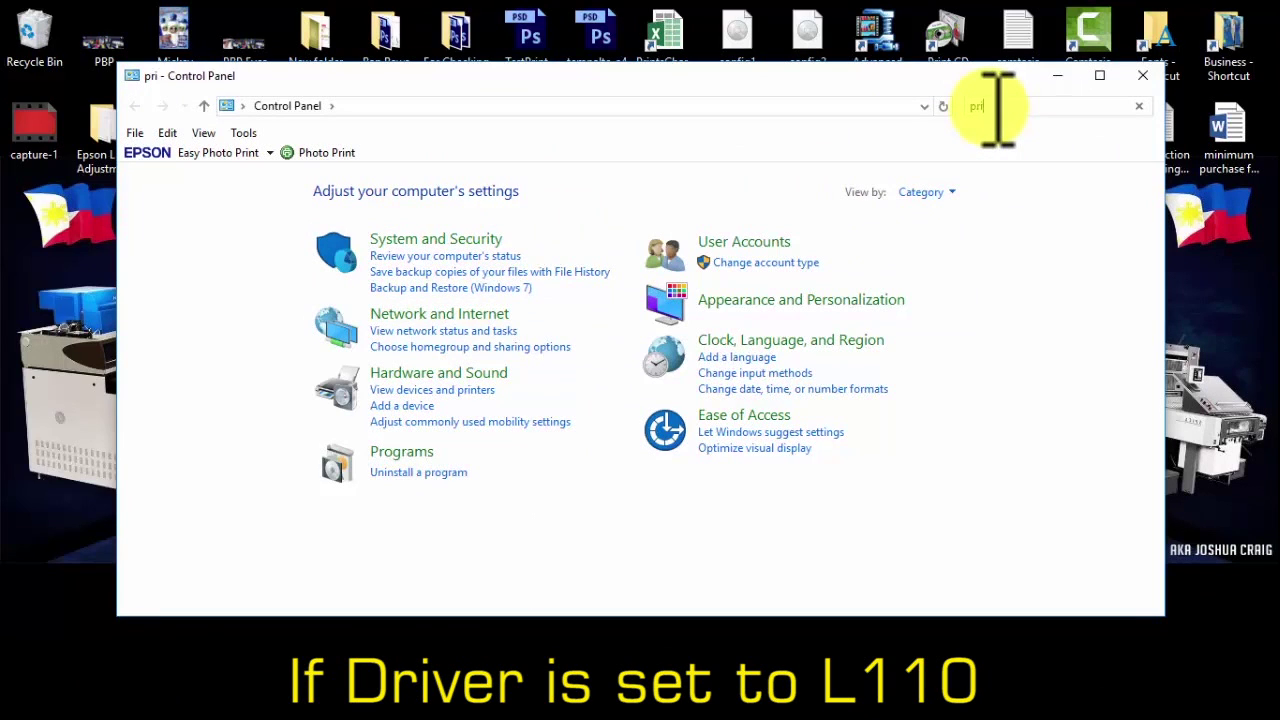
pyautogui.write('printers')
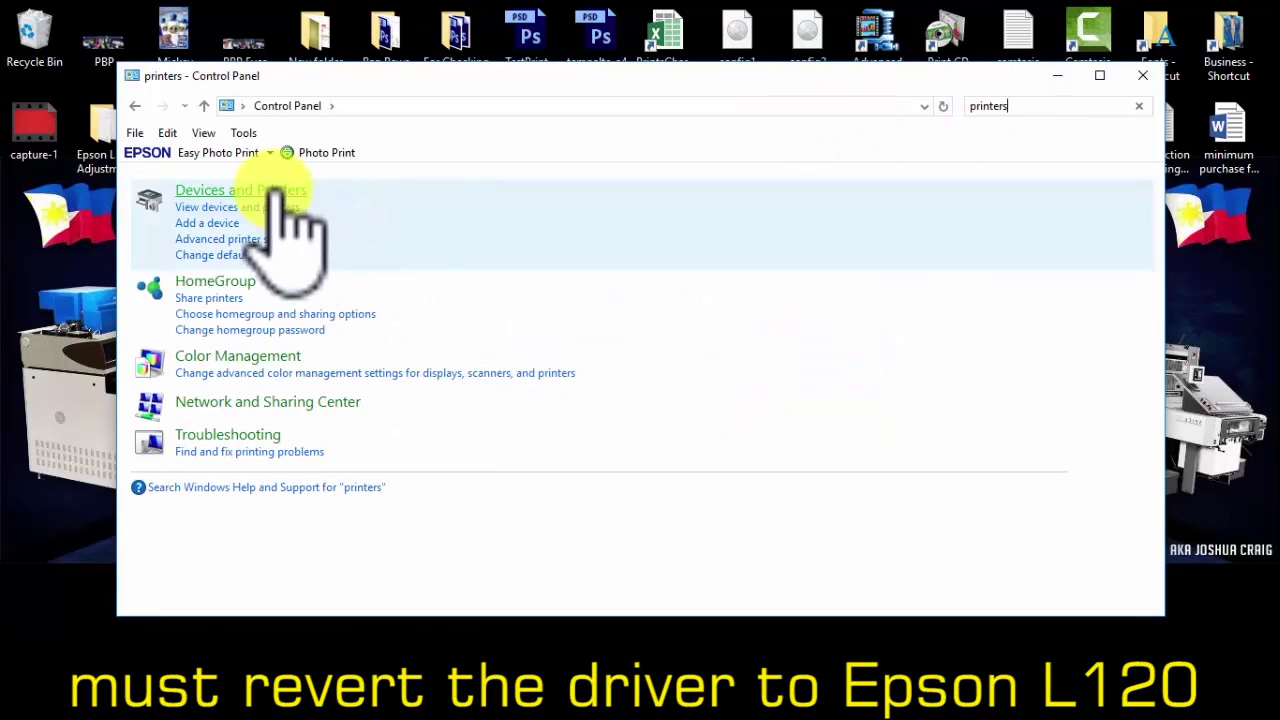
pyautogui.click(272, 189)
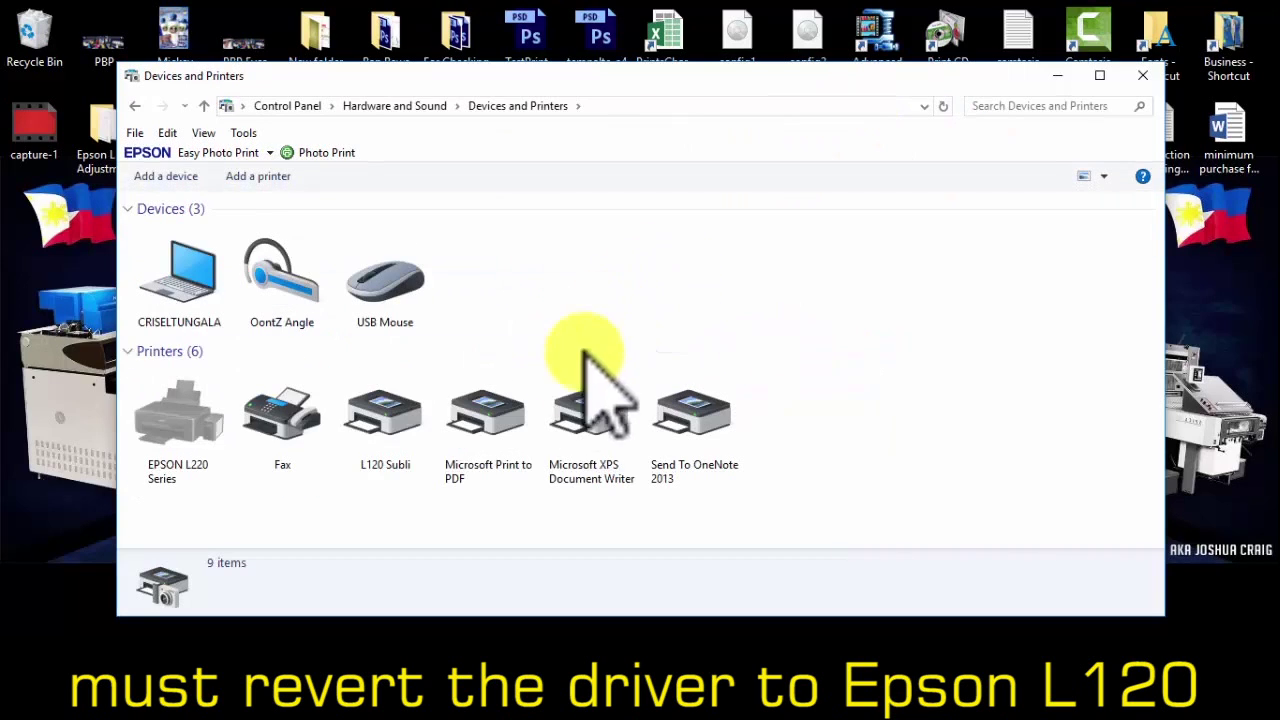
pyautogui.click(197, 432)
# View the EPSON L220 Series printer properties and close them
pyautogui.rightClick(198, 434)
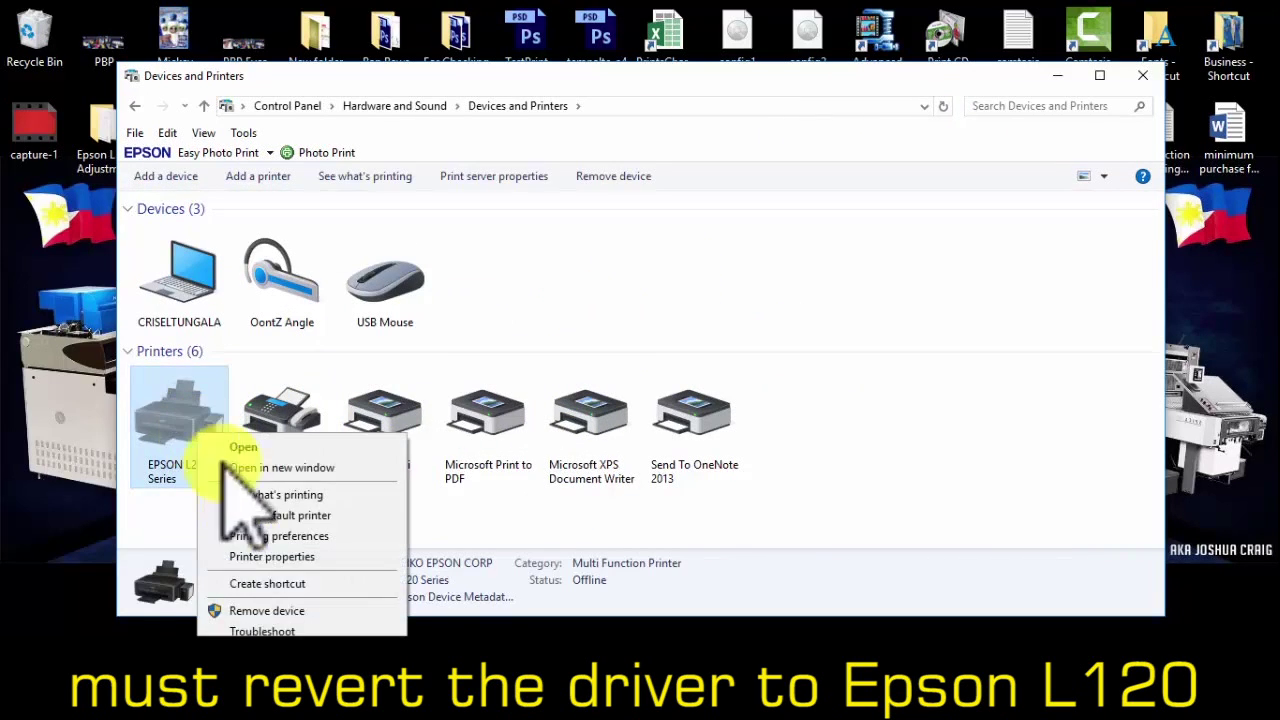
pyautogui.click(250, 658)
pyautogui.press('Escape')
# Set the L120 Subli printer's driver to EPSON L120 Series on the Advanced tab
pyautogui.rightClick(408, 446)
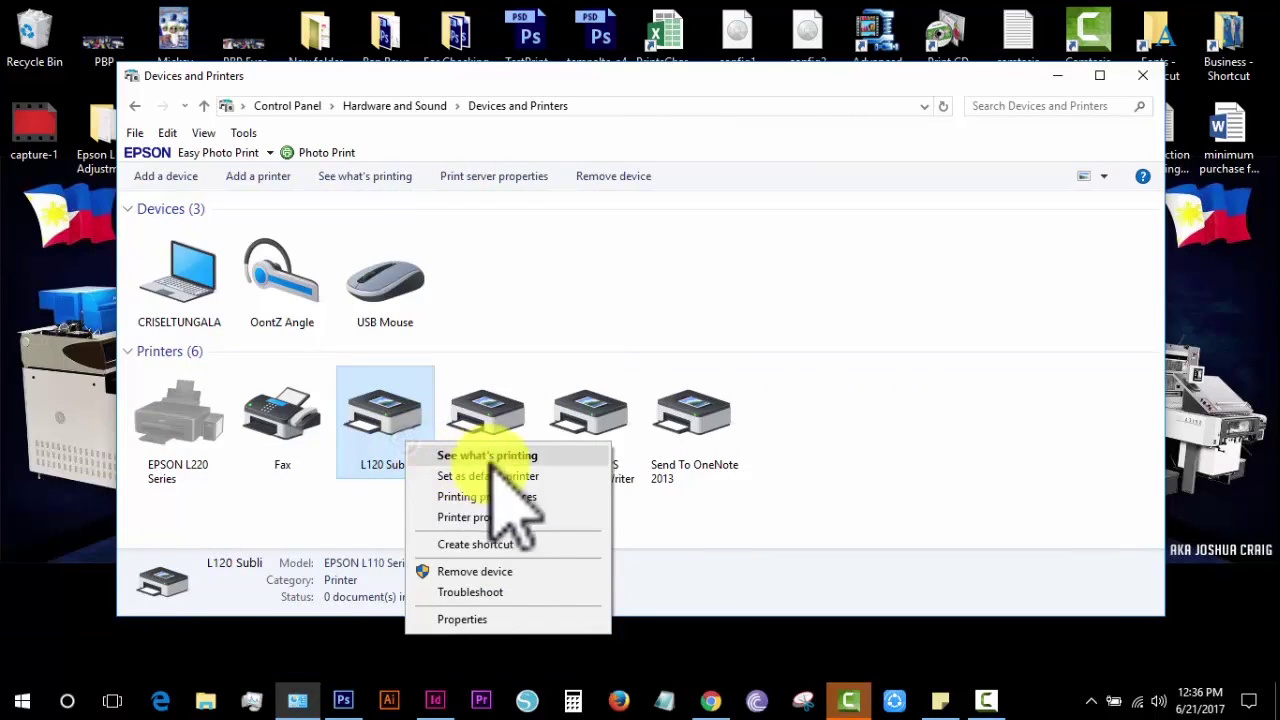
pyautogui.click(523, 516)
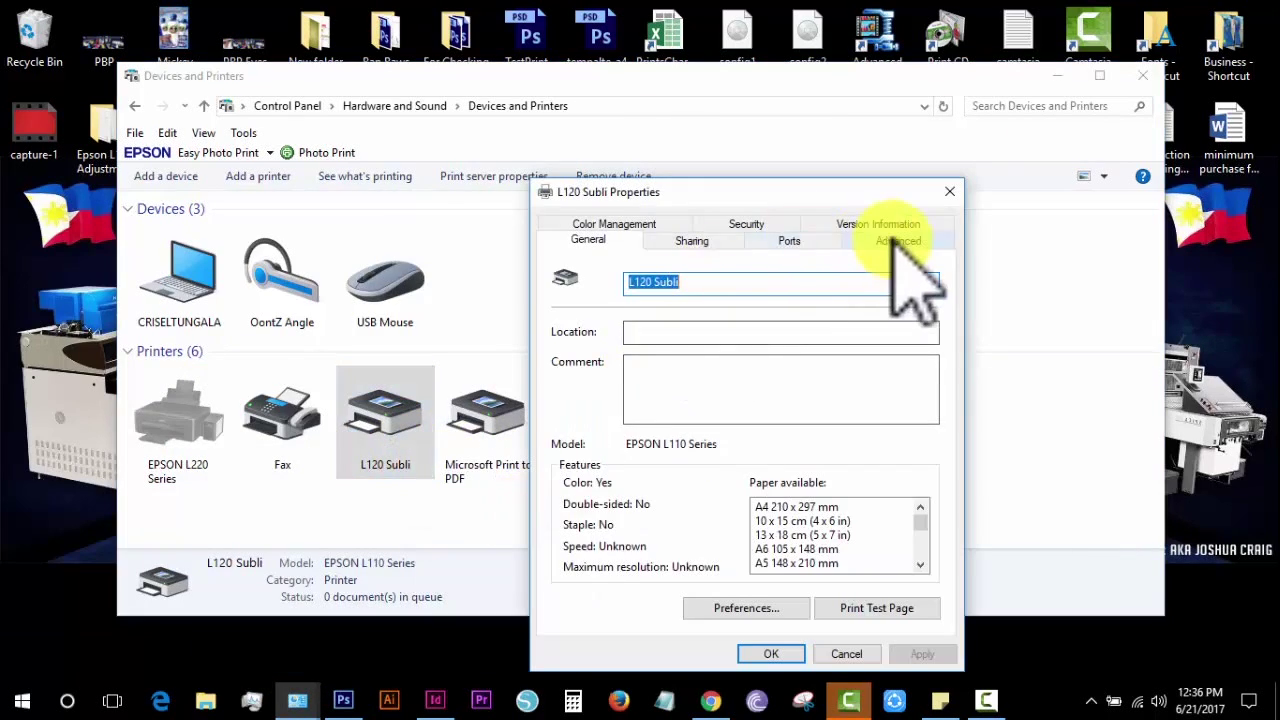
pyautogui.click(898, 240)
pyautogui.click(677, 362)
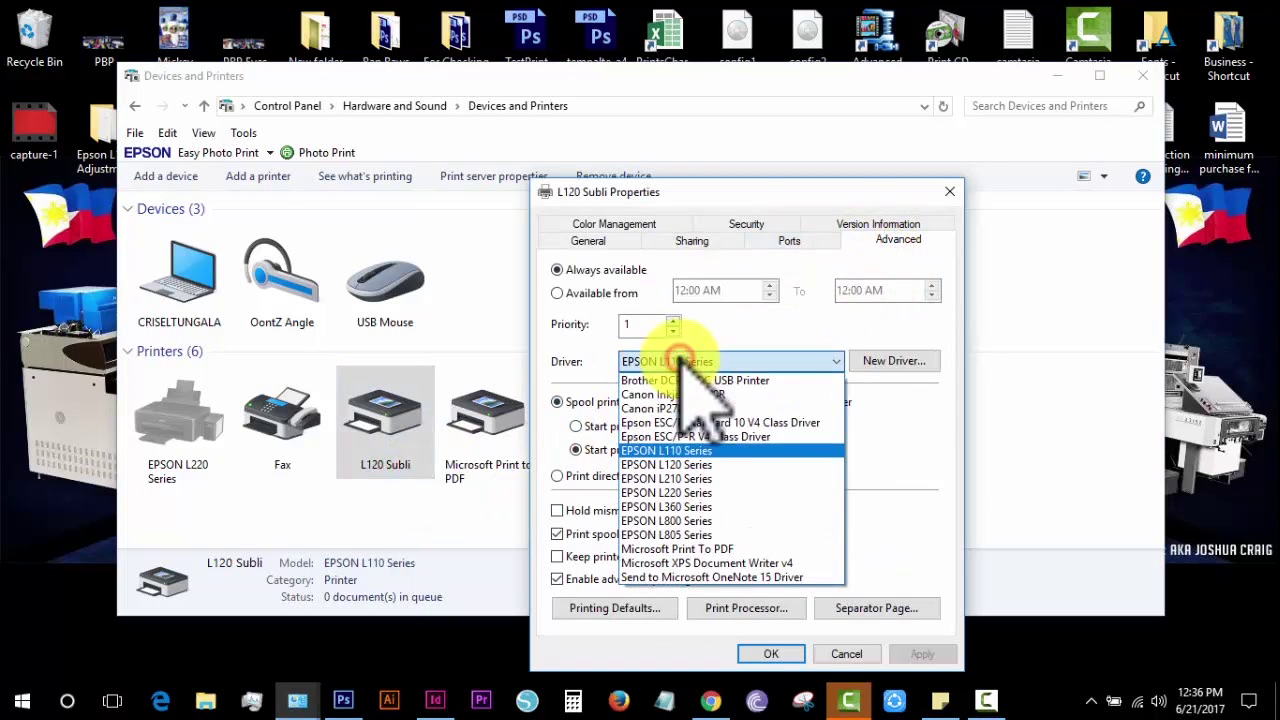
pyautogui.click(688, 468)
pyautogui.click(895, 650)
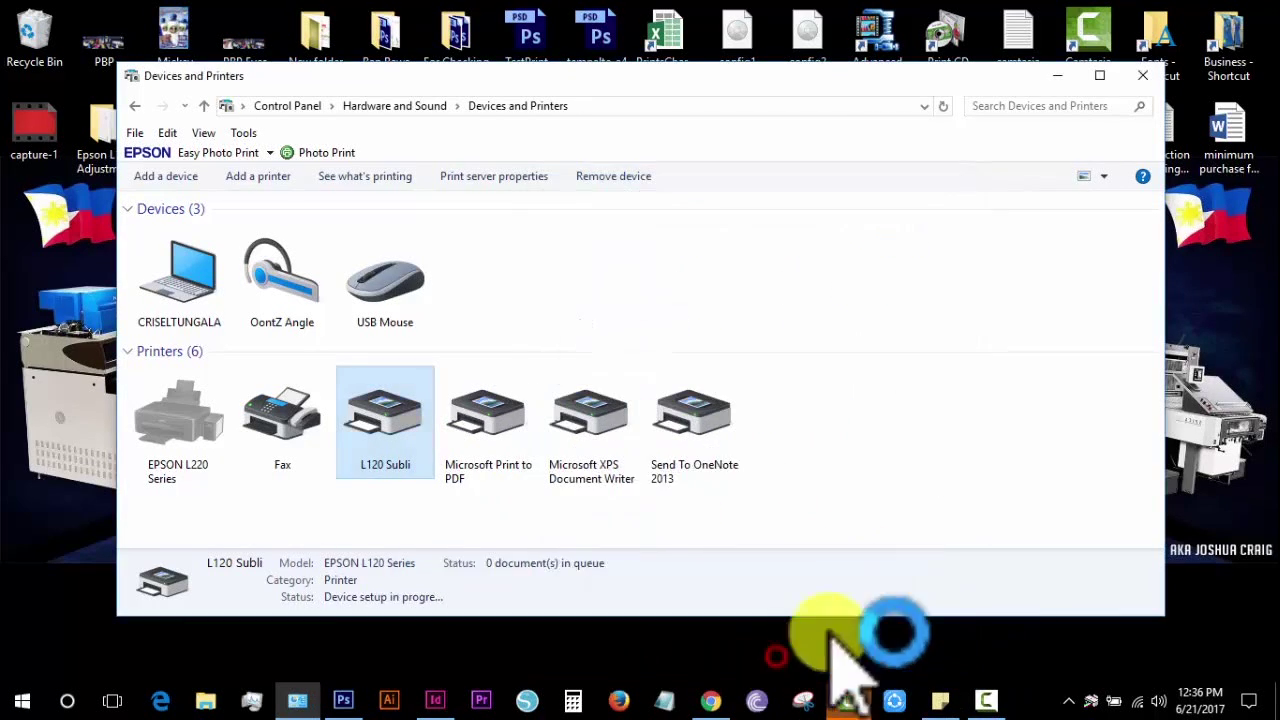
# Open the Epson L120 Adjustment Program folder and run AdjProg as administrator
pyautogui.click(1057, 76)
pyautogui.doubleClick(104, 125)
pyautogui.doubleClick(911, 20)
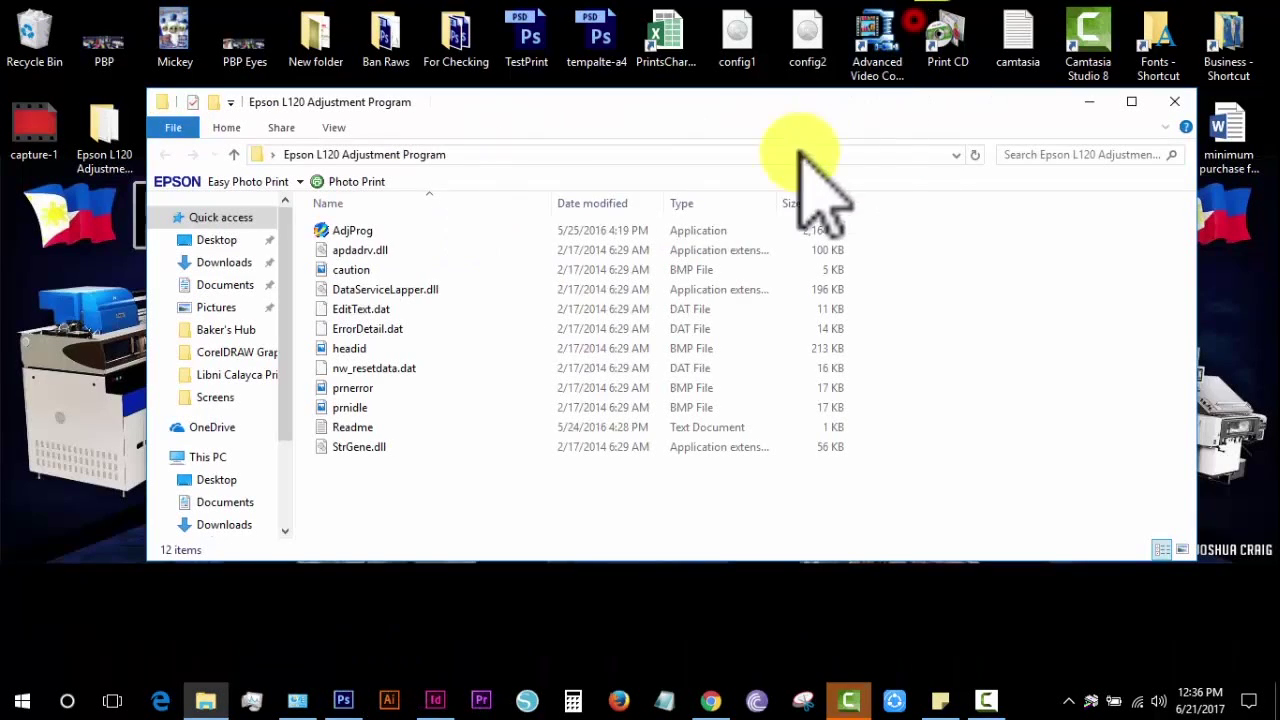
pyautogui.rightClick(378, 230)
pyautogui.click(425, 236)
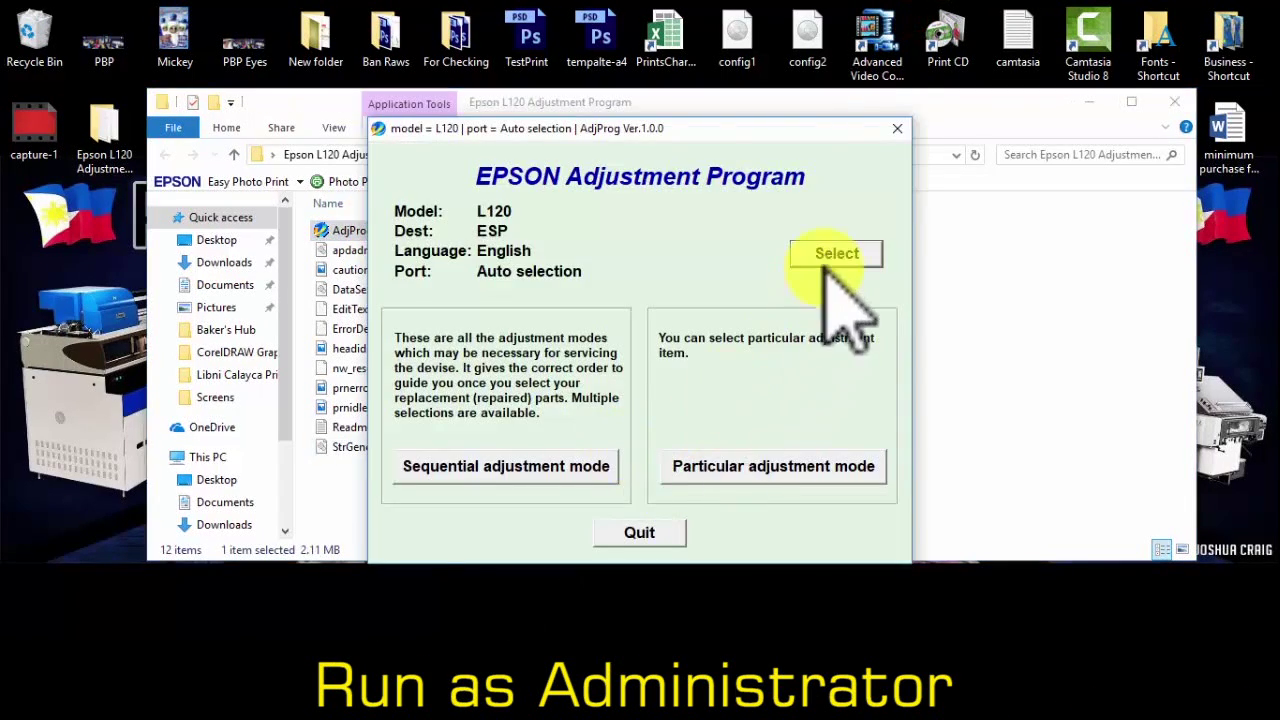
# Connect the adjustment program through port USB001 (L120 Series)
pyautogui.click(836, 256)
pyautogui.click(706, 430)
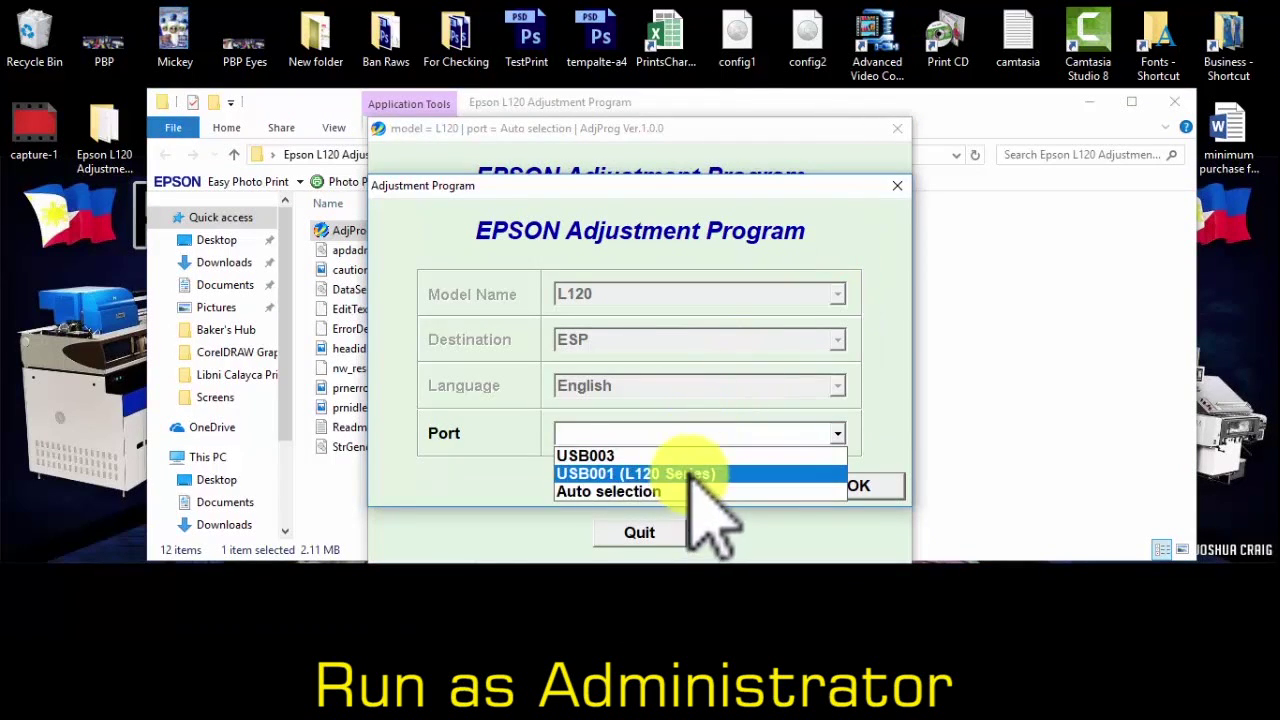
pyautogui.click(690, 471)
pyautogui.click(856, 486)
# Choose Waste ink pad counter from the Particular adjustment mode list and open it
pyautogui.click(730, 466)
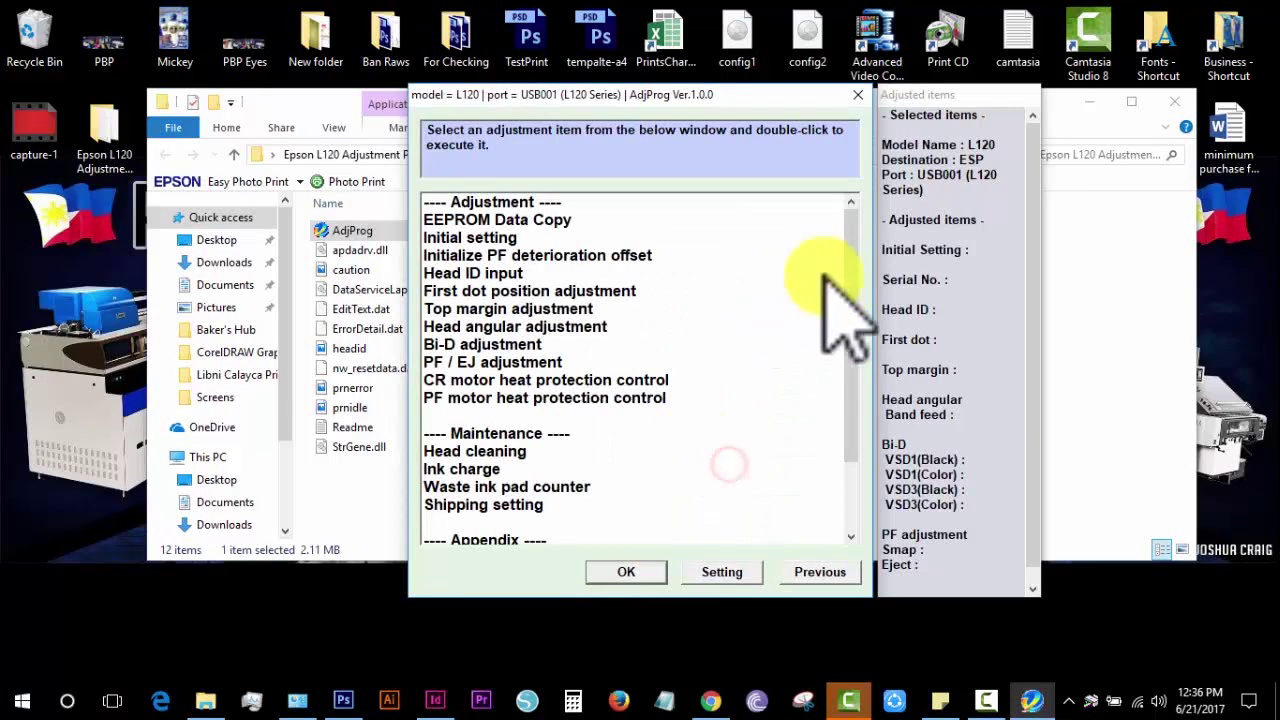
pyautogui.scroll(-2, 830, 340)
pyautogui.click(487, 380)
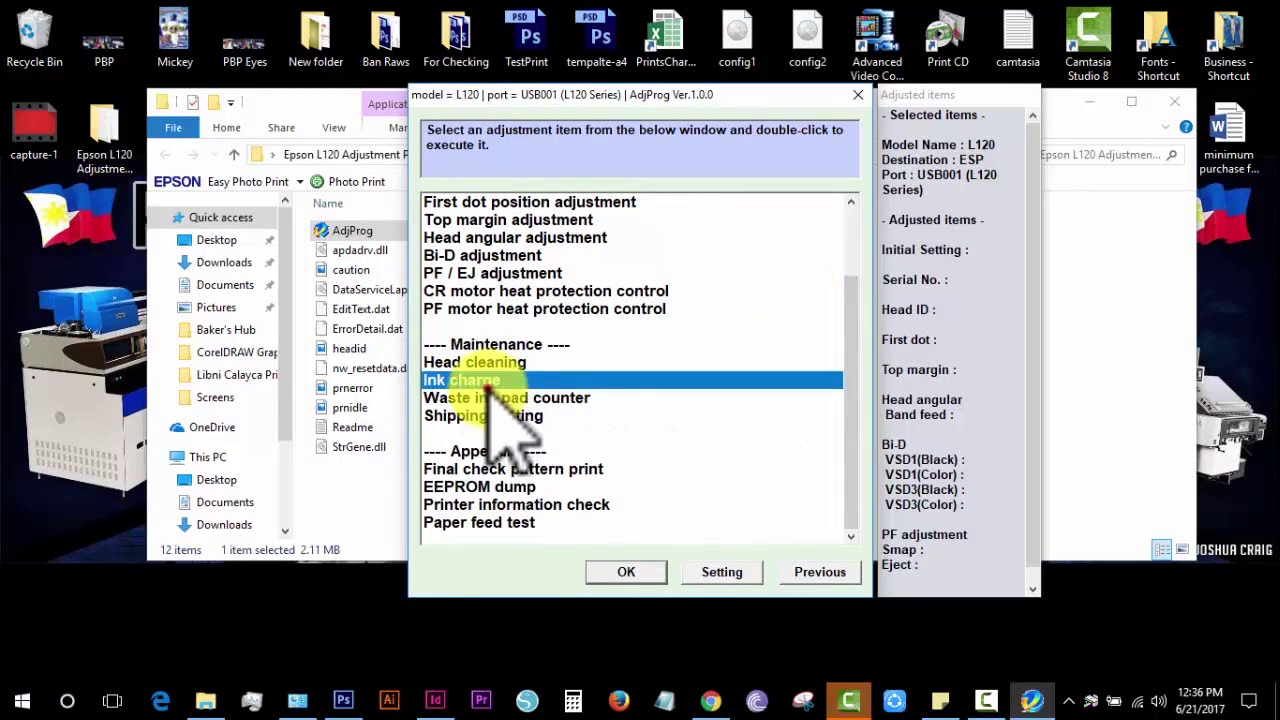
pyautogui.click(520, 398)
pyautogui.click(630, 572)
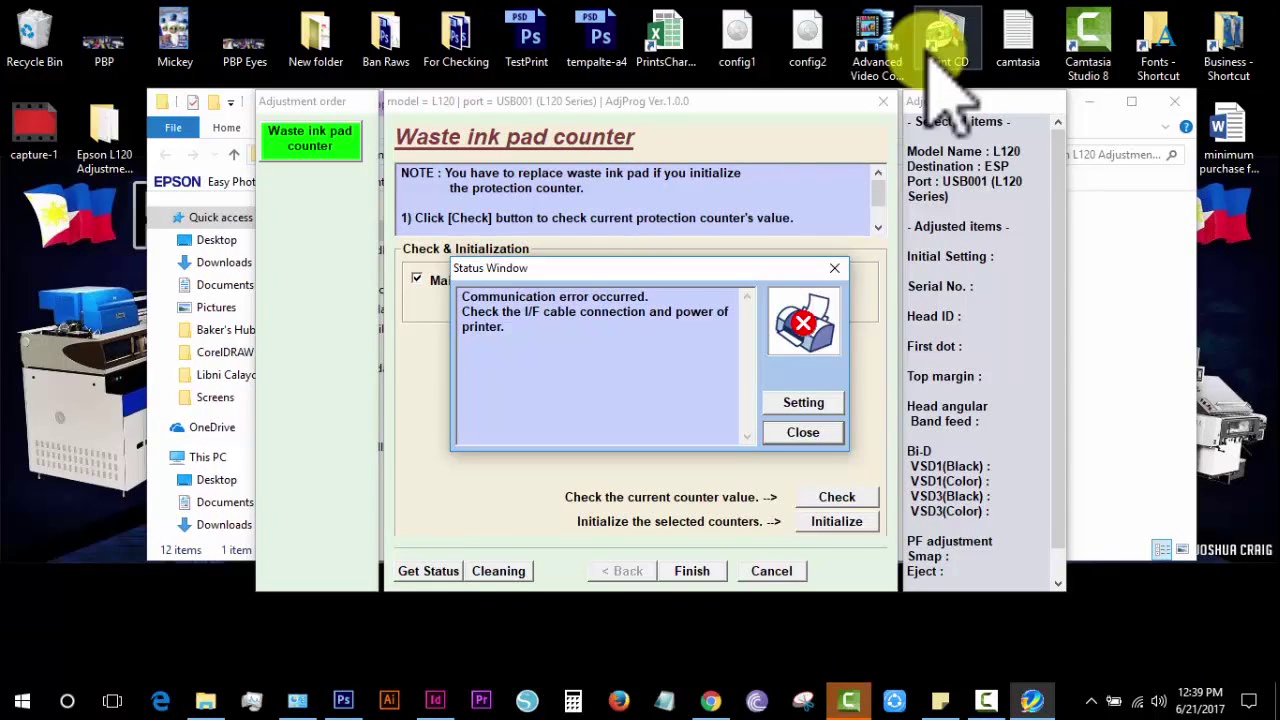
# Close the unresponsive status report showing the communication error
pyautogui.click(834, 268)
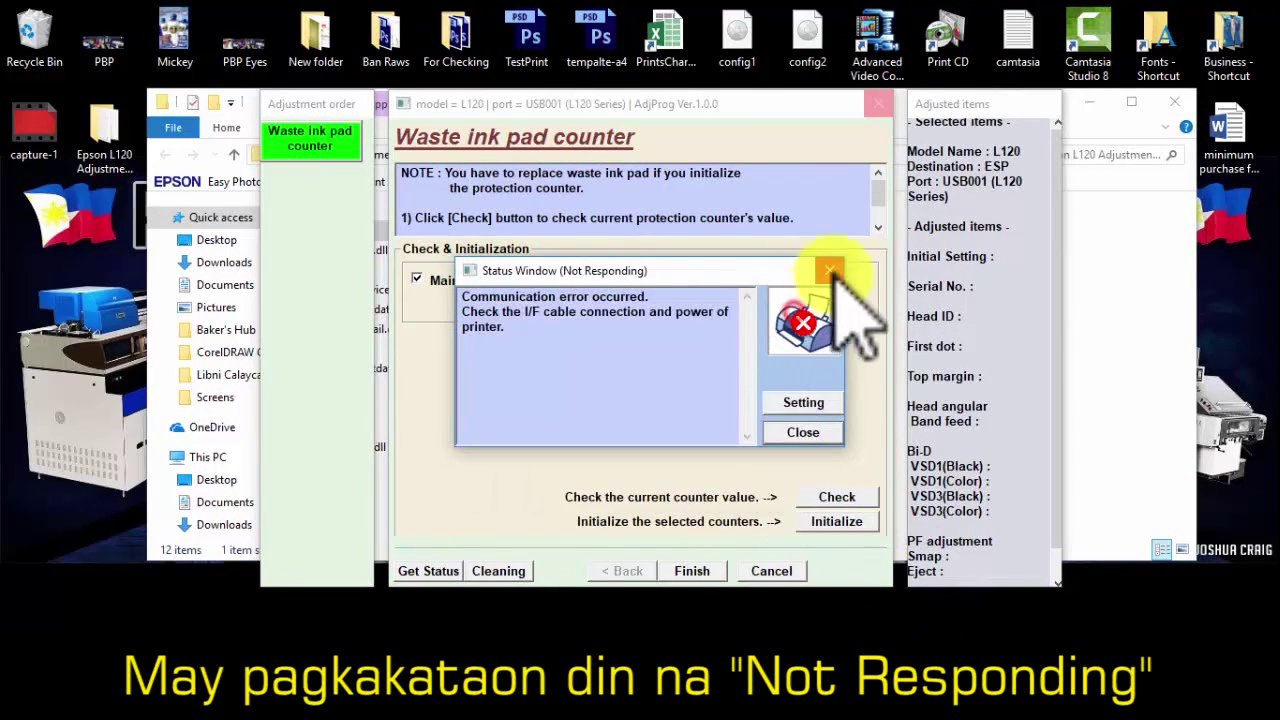
# Force-close the frozen status window and the hung adjustment program
pyautogui.click(831, 270)
pyautogui.click(604, 442)
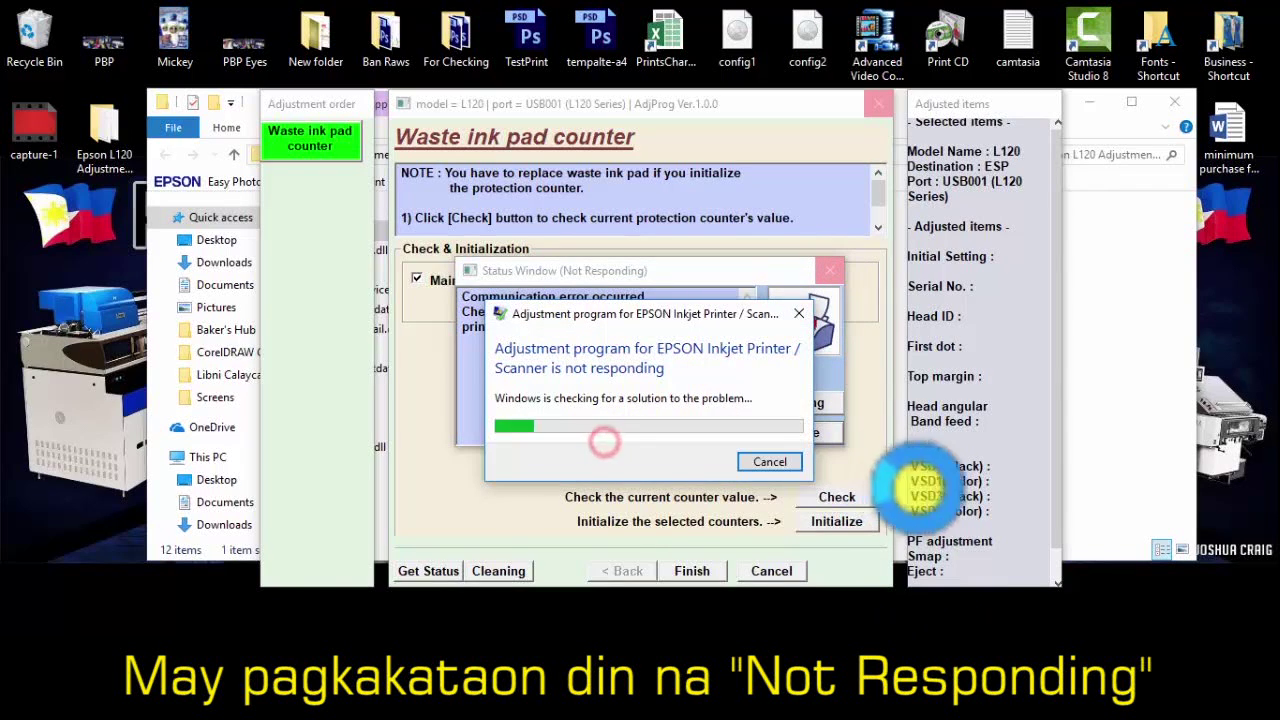
pyautogui.click(769, 462)
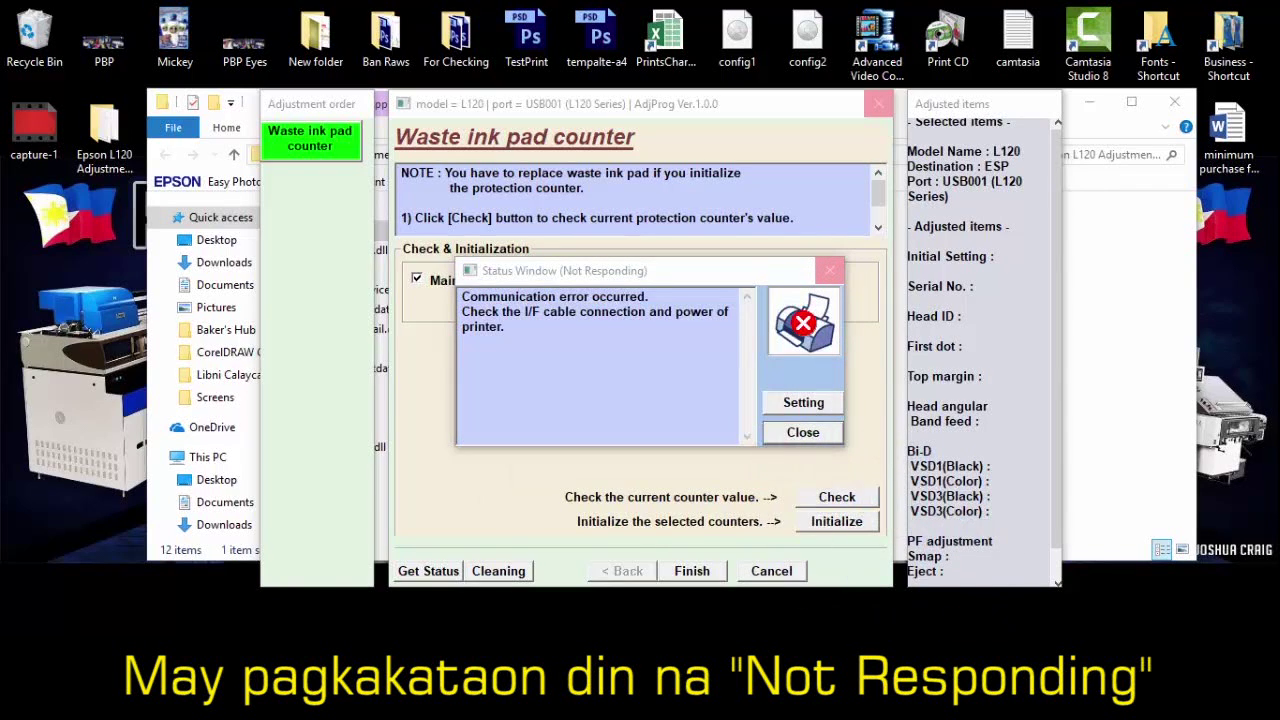
pyautogui.click(1010, 660)
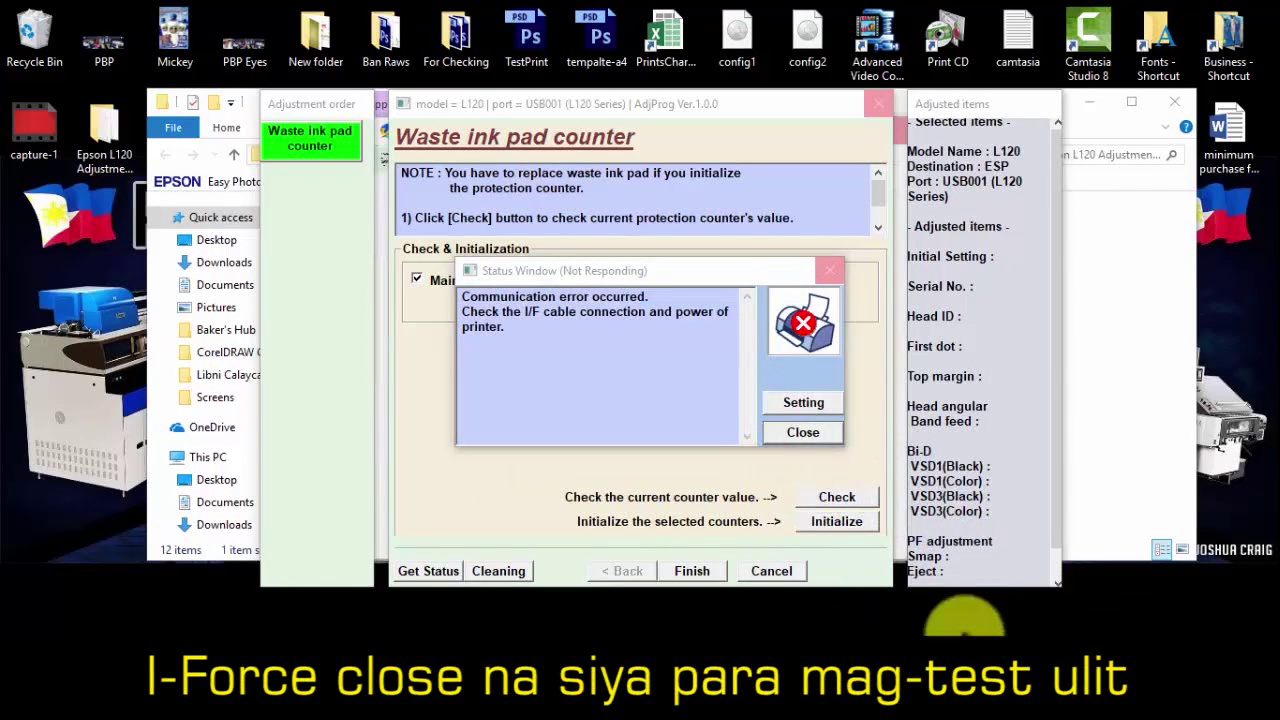
pyautogui.click(877, 104)
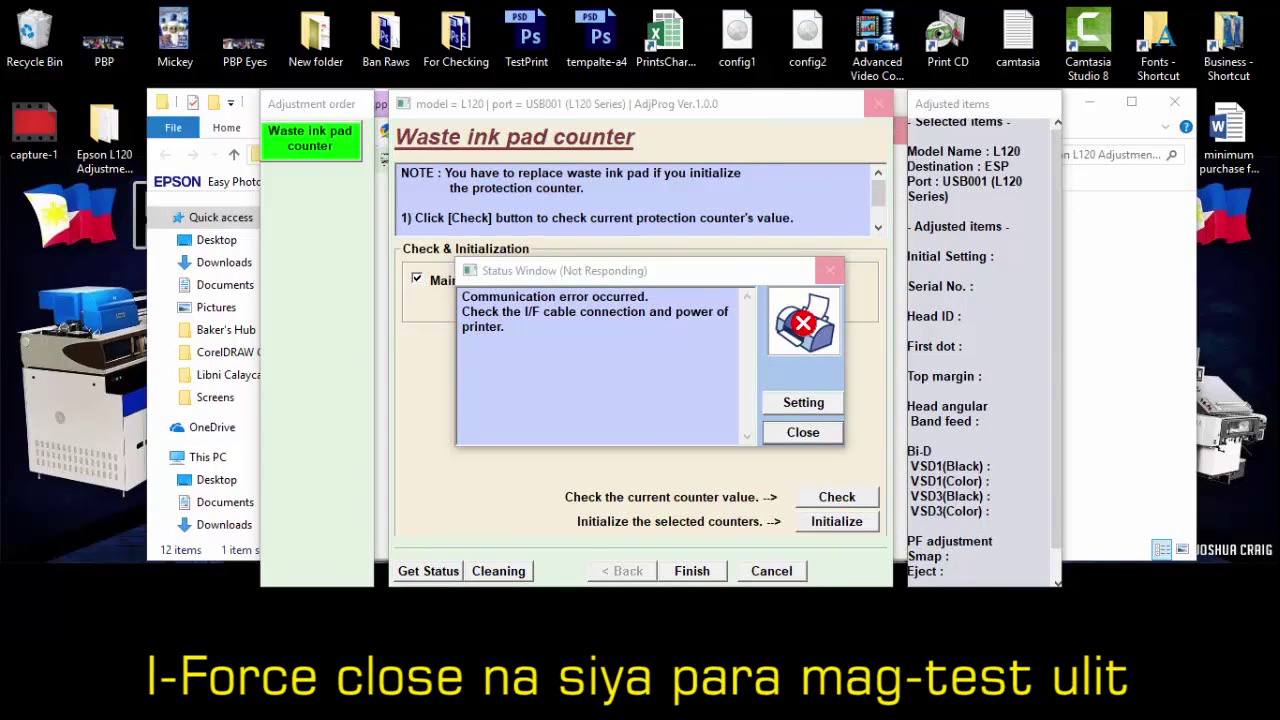
pyautogui.moveTo(848, 660)
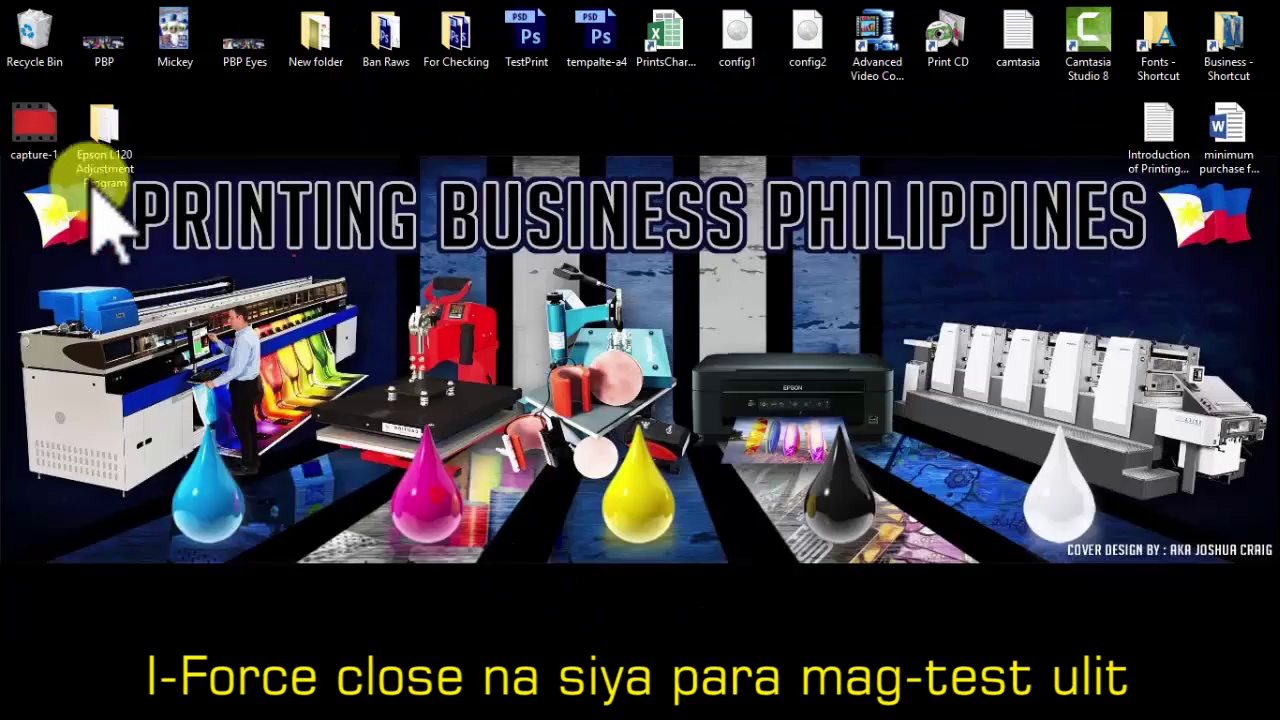
# Reopen the Epson L120 Adjustment Program folder, check Task Manager, and bring up AdjProg's options
pyautogui.rightClick(97, 147)
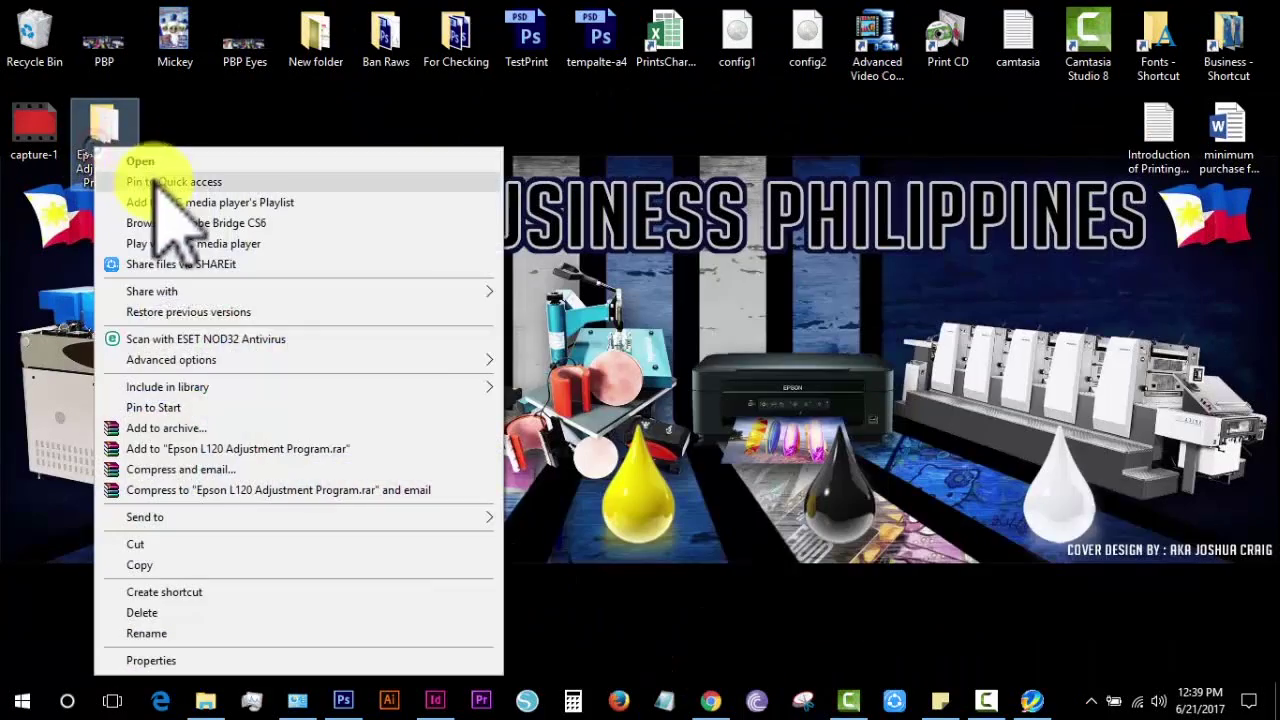
pyautogui.click(140, 161)
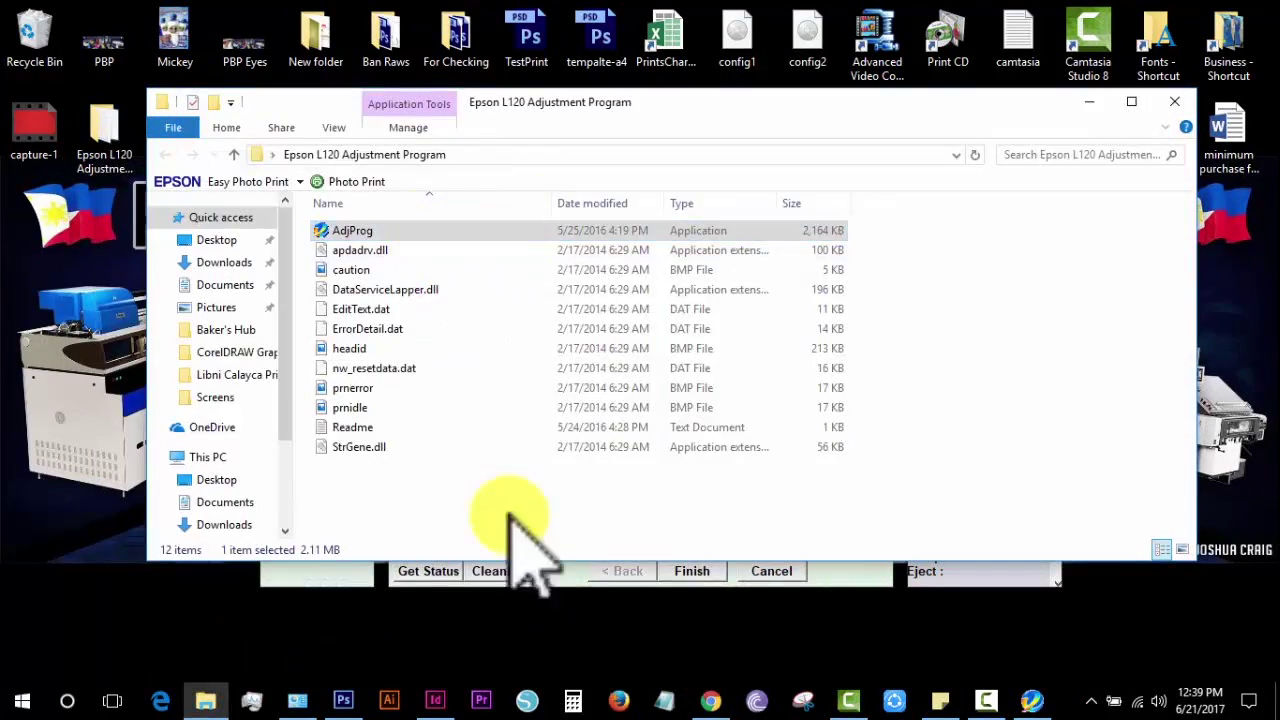
pyautogui.click(890, 700)
pyautogui.hotkey('ctrl', 'shift', 'Escape')
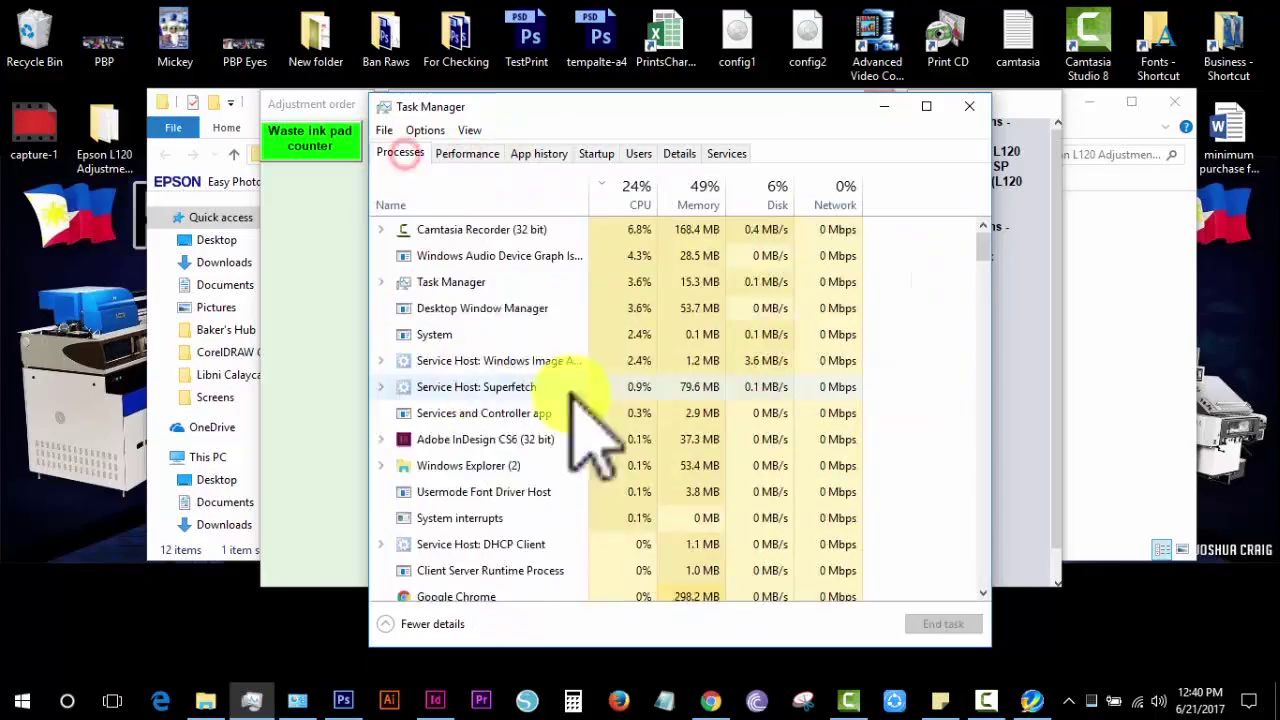
pyautogui.scroll(-5, 514, 386)
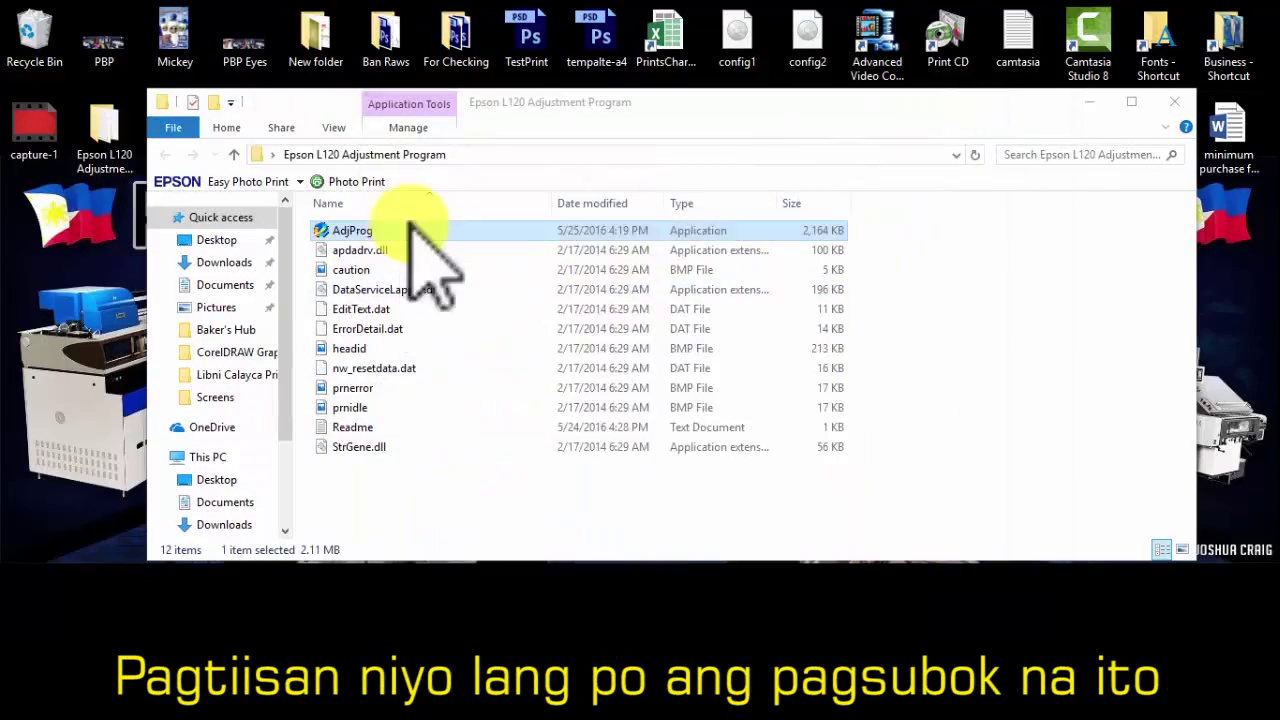
pyautogui.rightClick(420, 231)
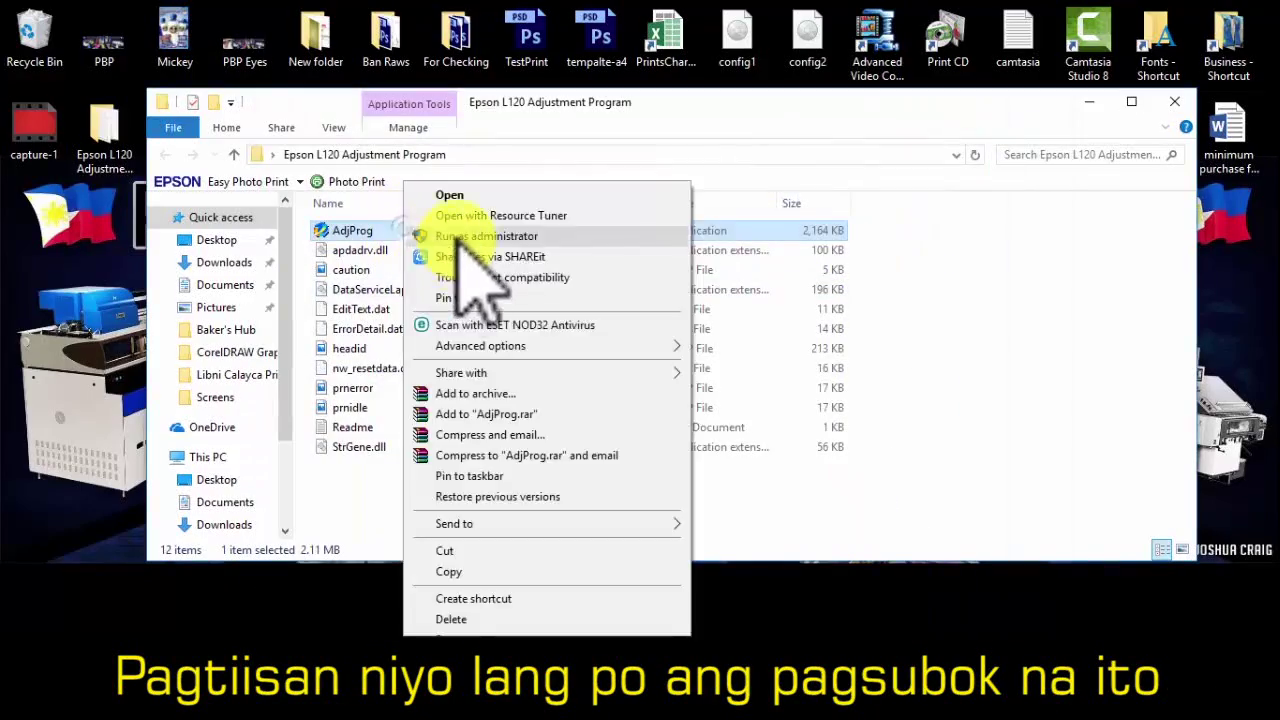
# Launch AdjProg as administrator and connect on port USB001 (L120 Series)
pyautogui.click(635, 237)
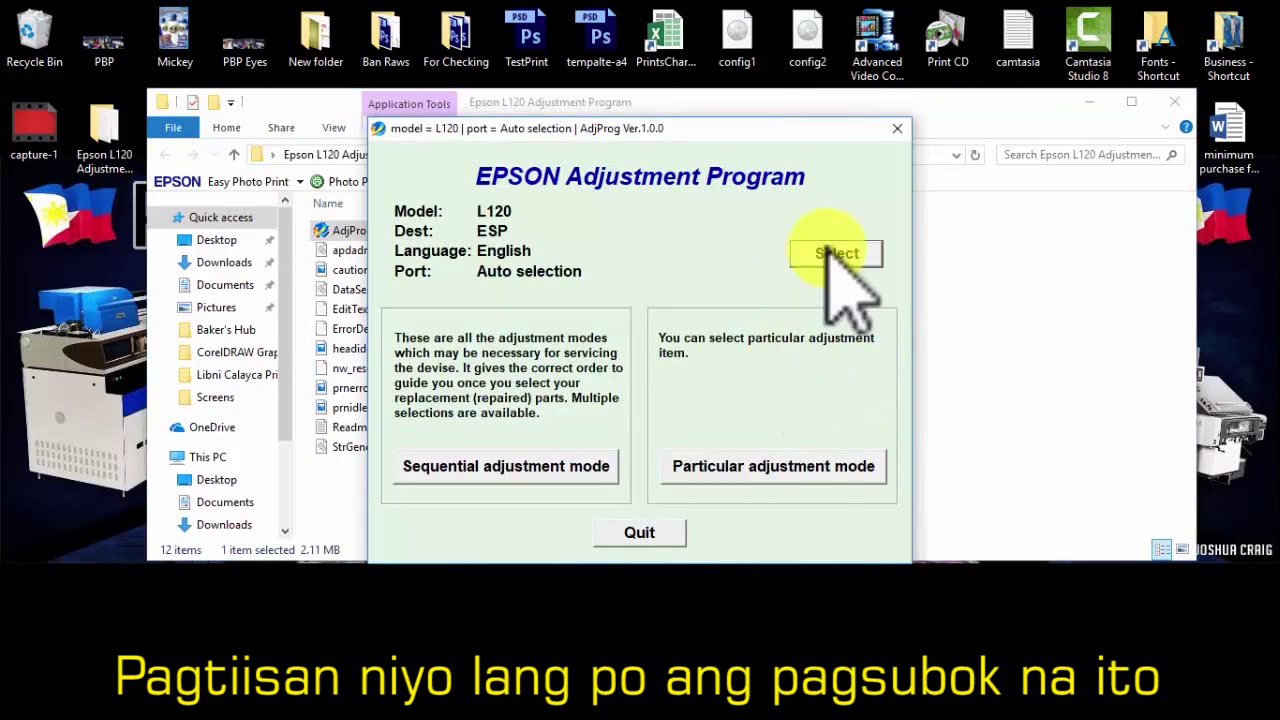
pyautogui.click(836, 254)
pyautogui.click(757, 432)
pyautogui.click(744, 473)
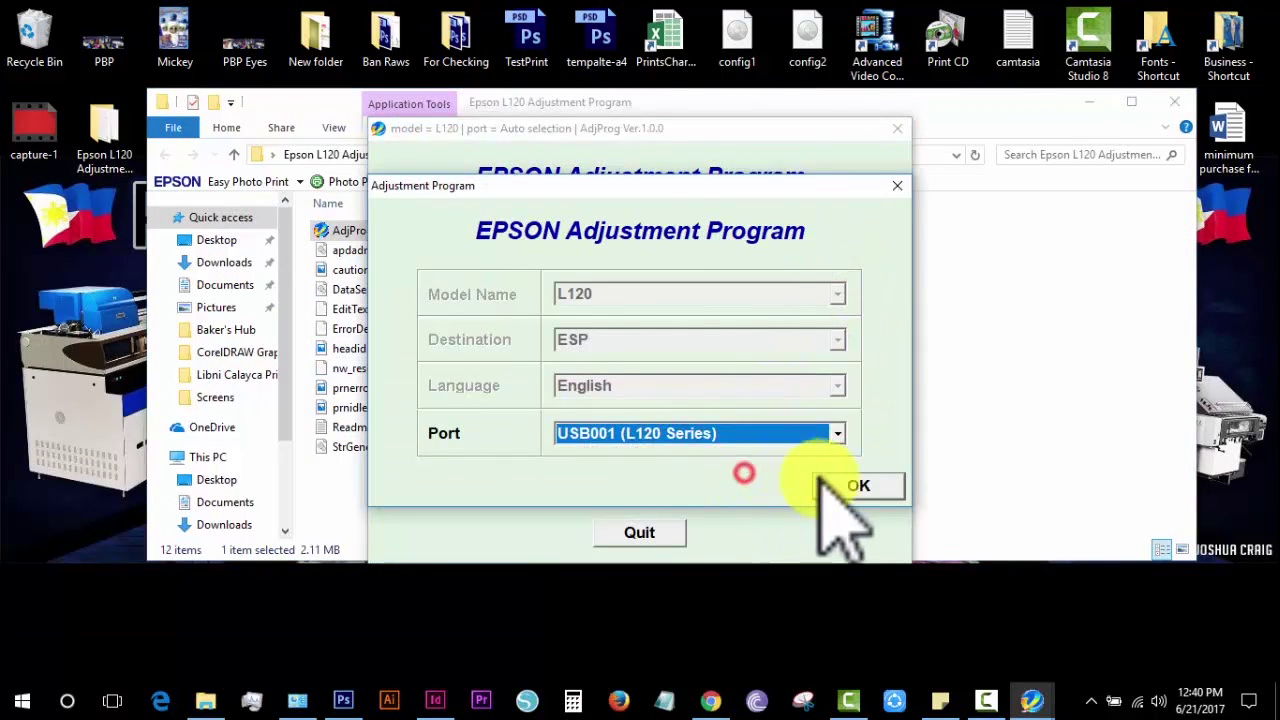
pyautogui.click(820, 480)
# Open the Waste ink pad counter from Particular adjustment mode
pyautogui.click(785, 480)
pyautogui.click(485, 487)
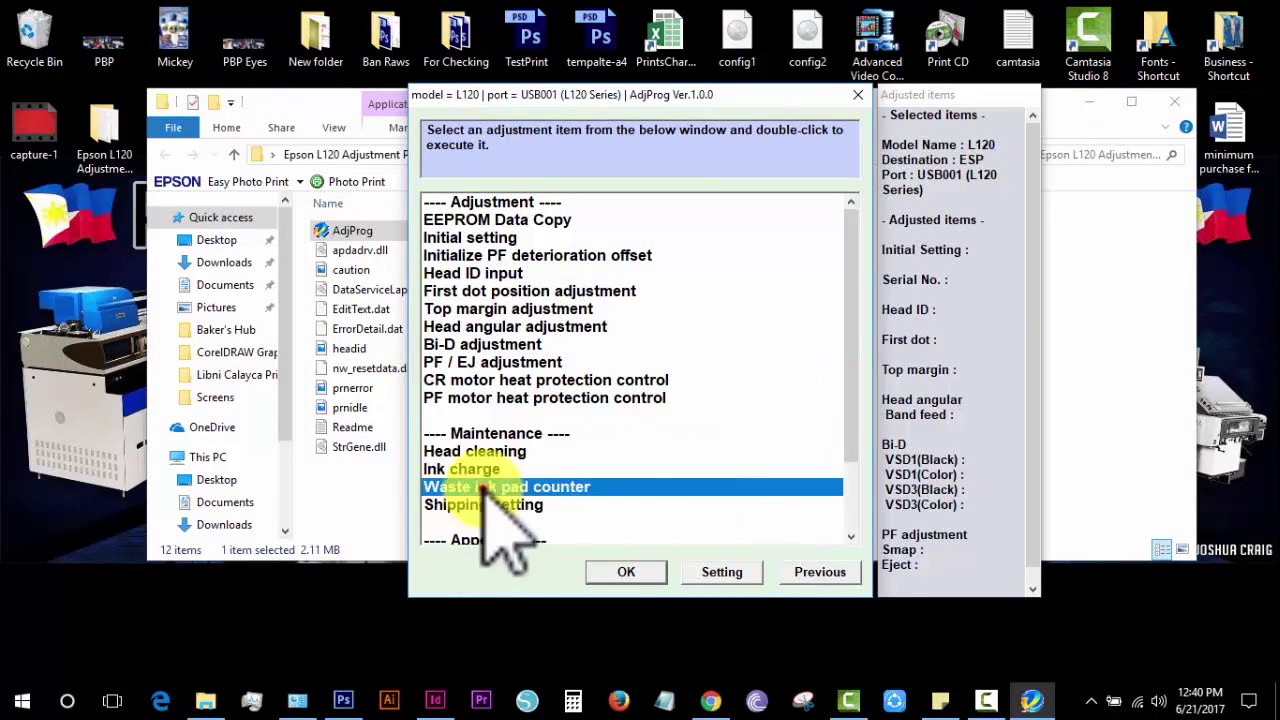
pyautogui.scroll(-2, 851, 471)
pyautogui.click(610, 572)
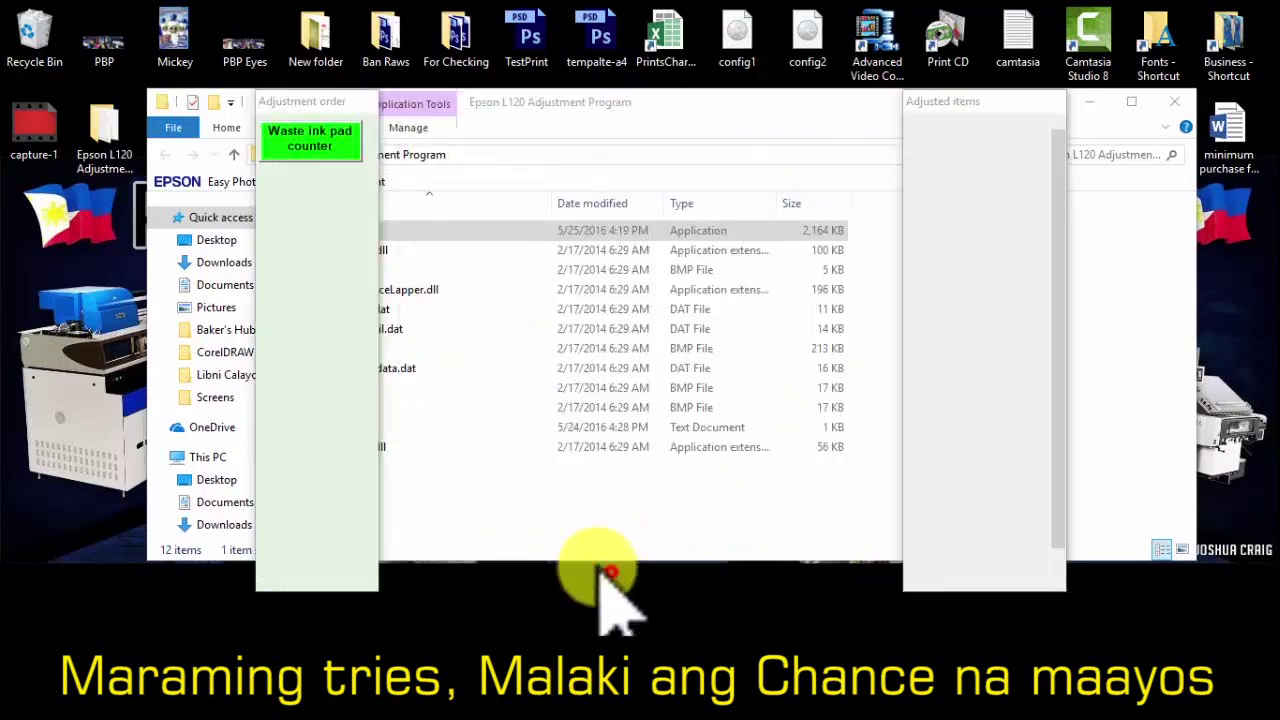
# Get the status, dismiss the waste ink overflow report, and read the main pad counter at 6207 points, 100%
pyautogui.click(428, 571)
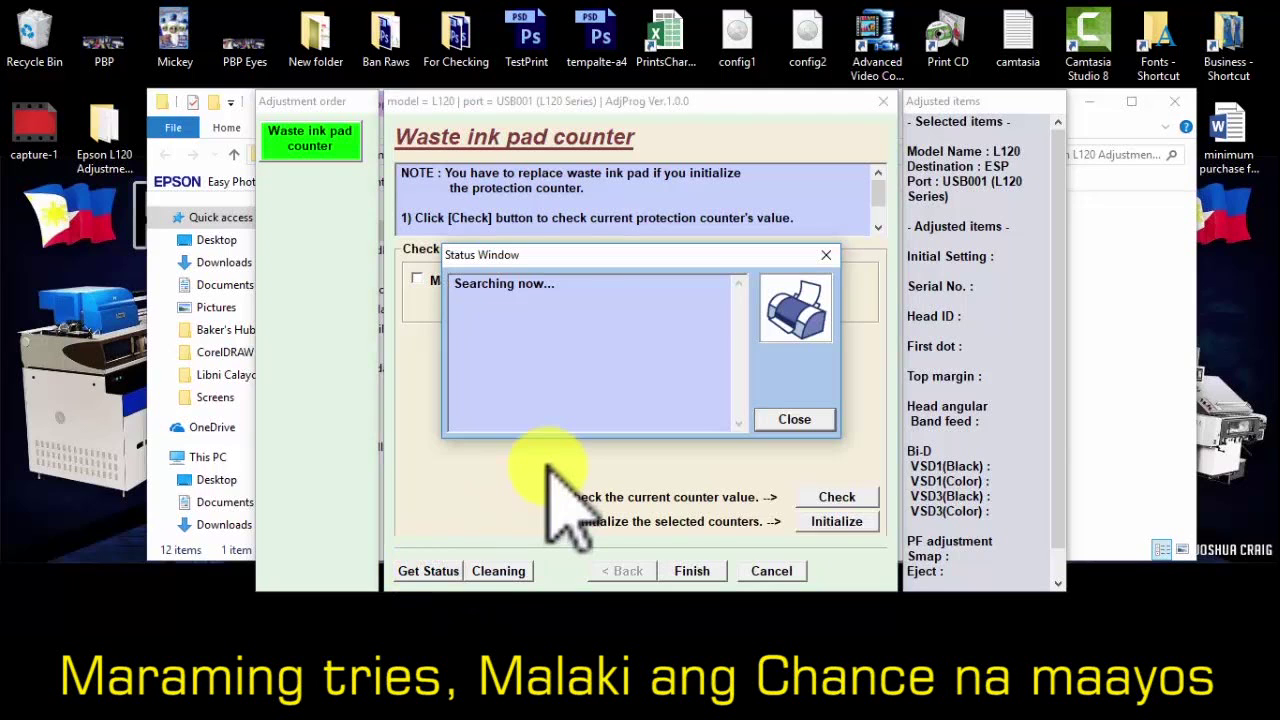
pyautogui.moveTo(450, 283); pyautogui.dragTo(679, 298)
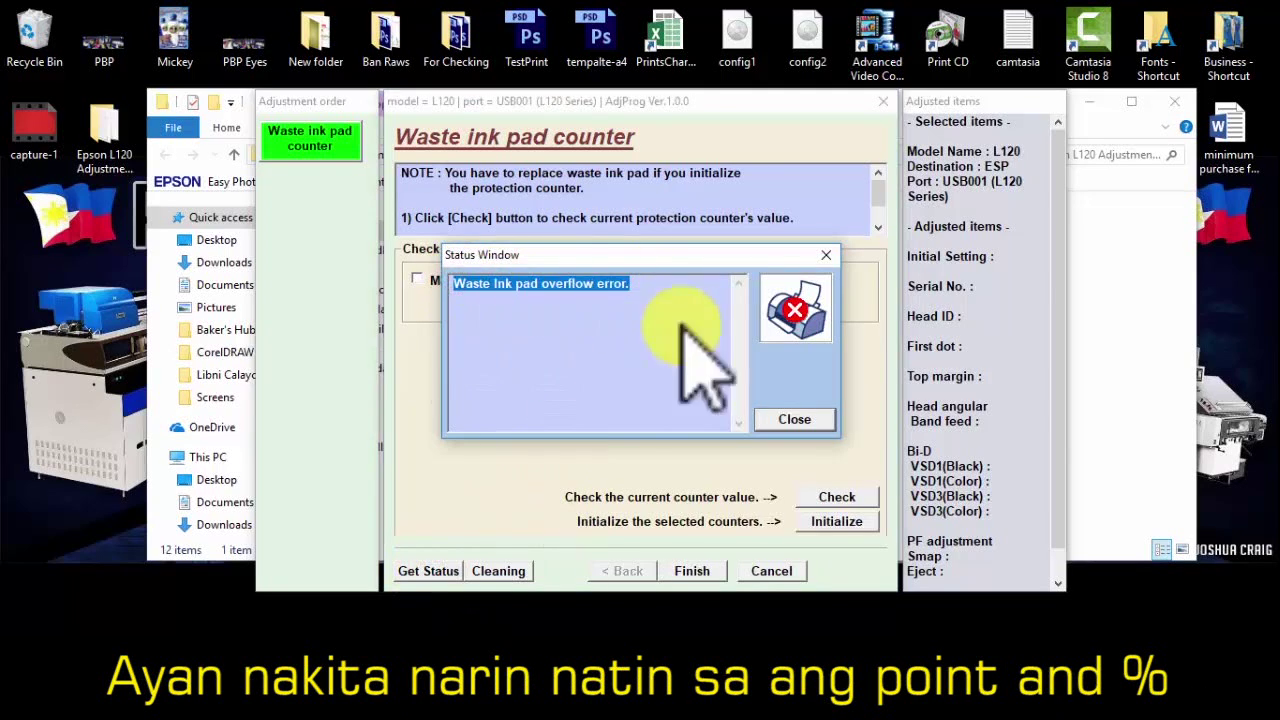
pyautogui.click(820, 422)
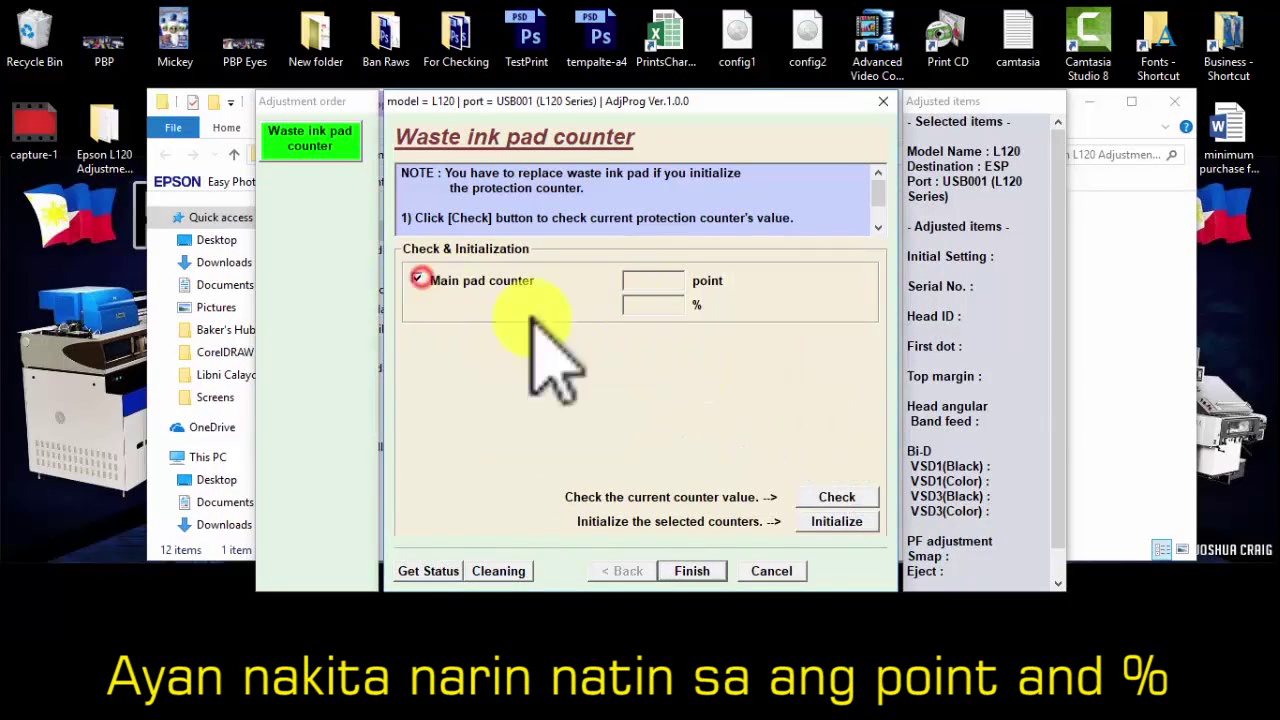
pyautogui.click(849, 497)
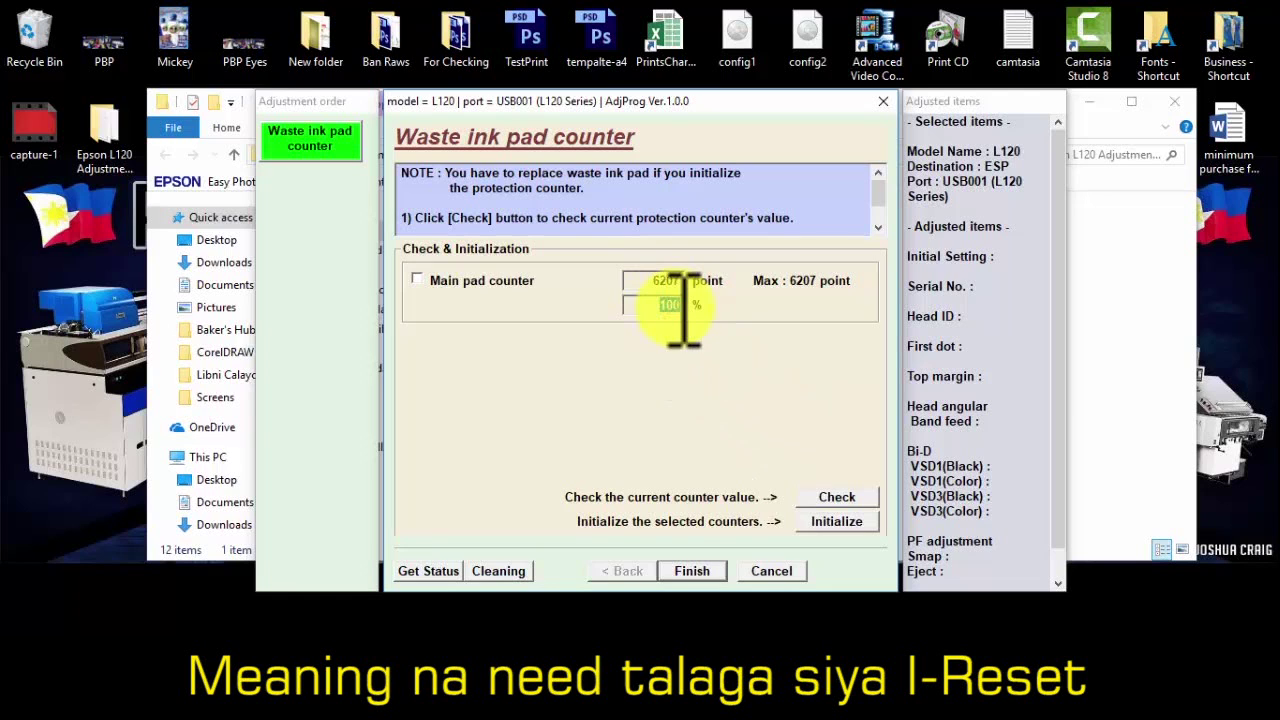
# Initialize the Main pad counter to 0, confirming the reset and acknowledging the power-off and reboot prompts
pyautogui.click(417, 280)
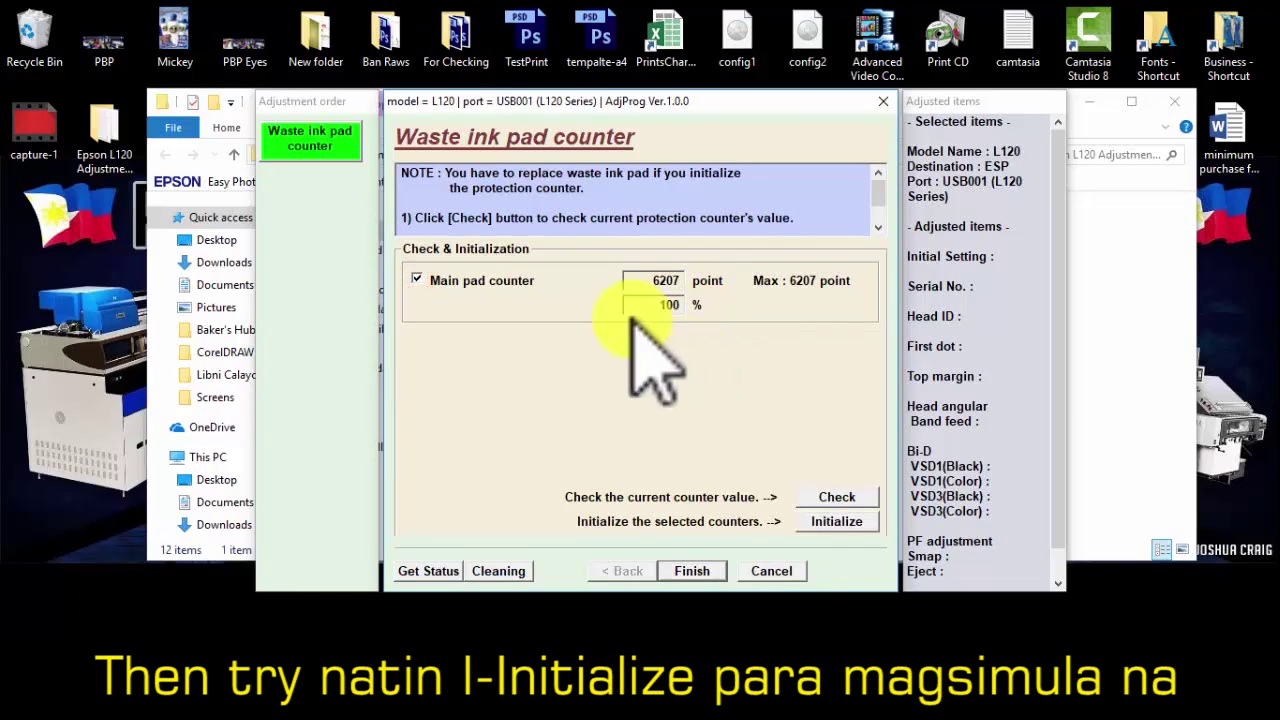
pyautogui.click(834, 523)
pyautogui.click(680, 389)
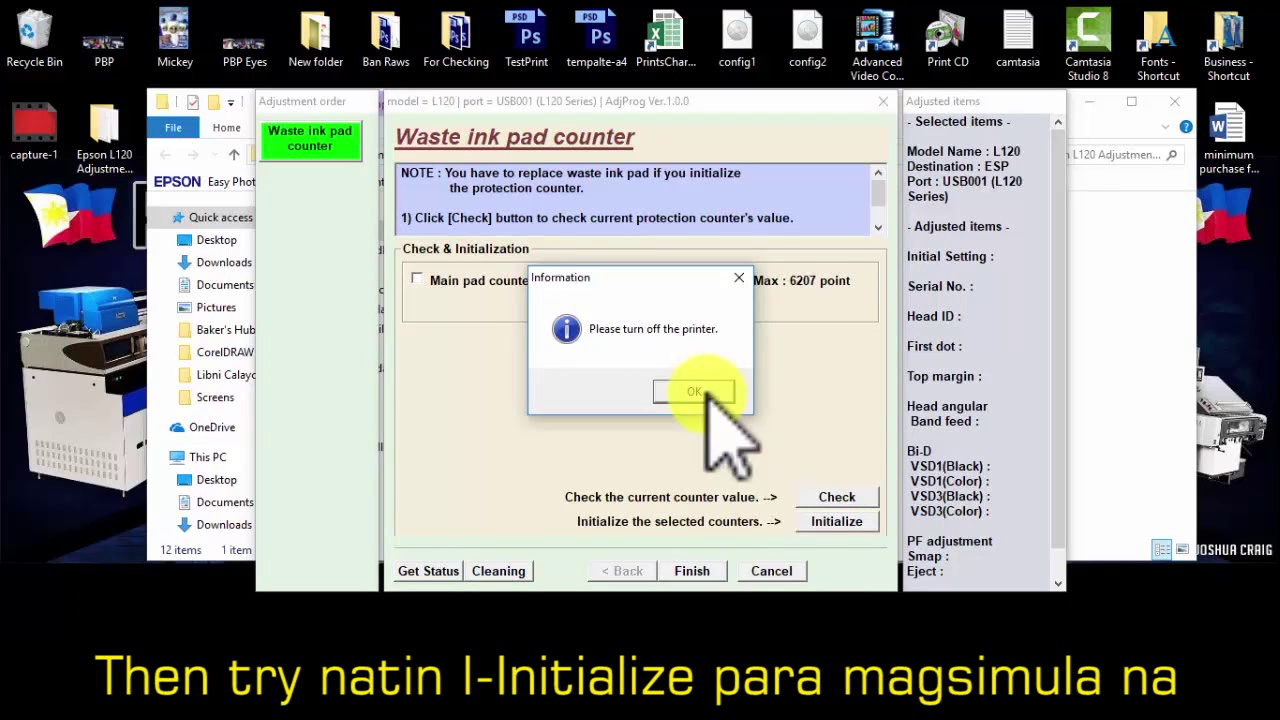
pyautogui.click(704, 392)
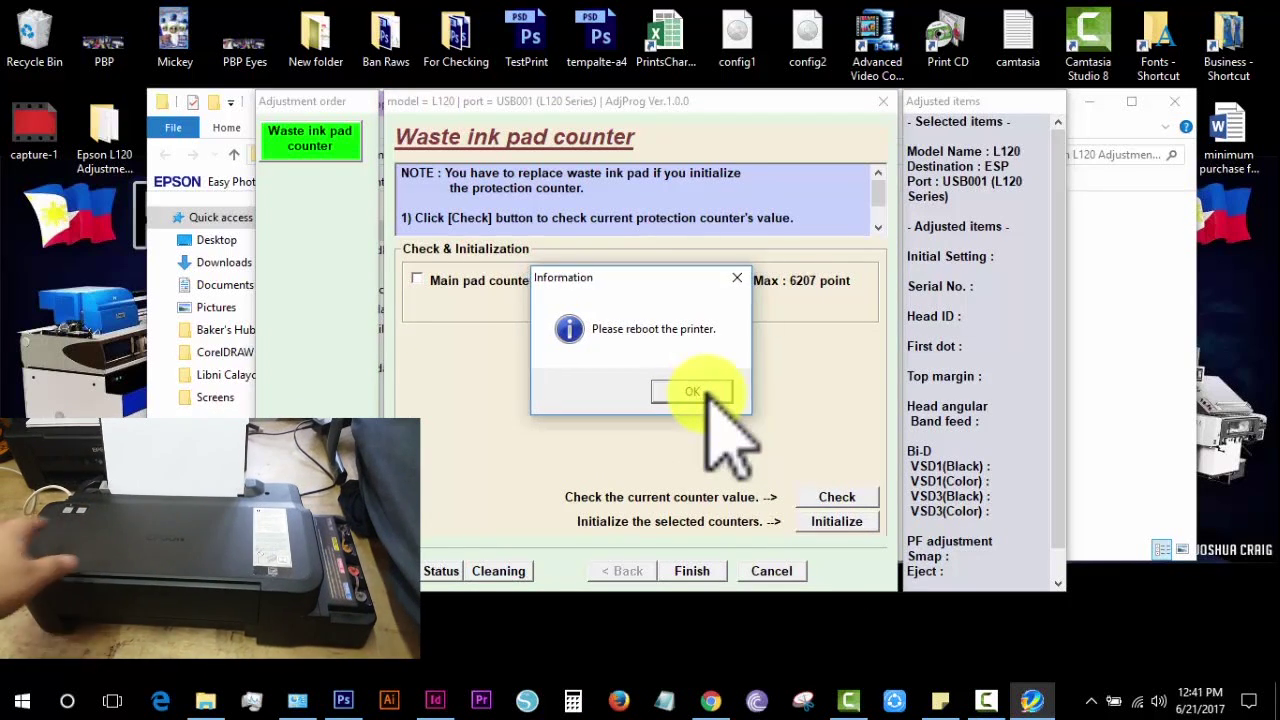
pyautogui.click(700, 392)
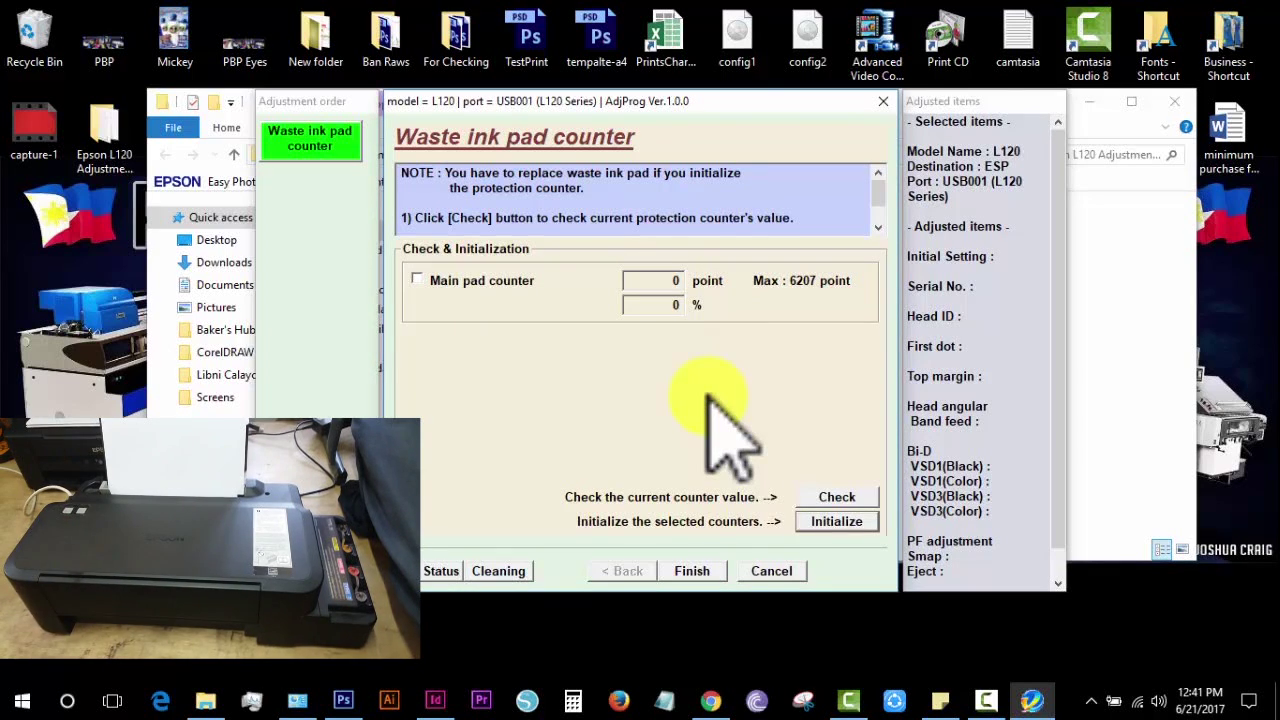
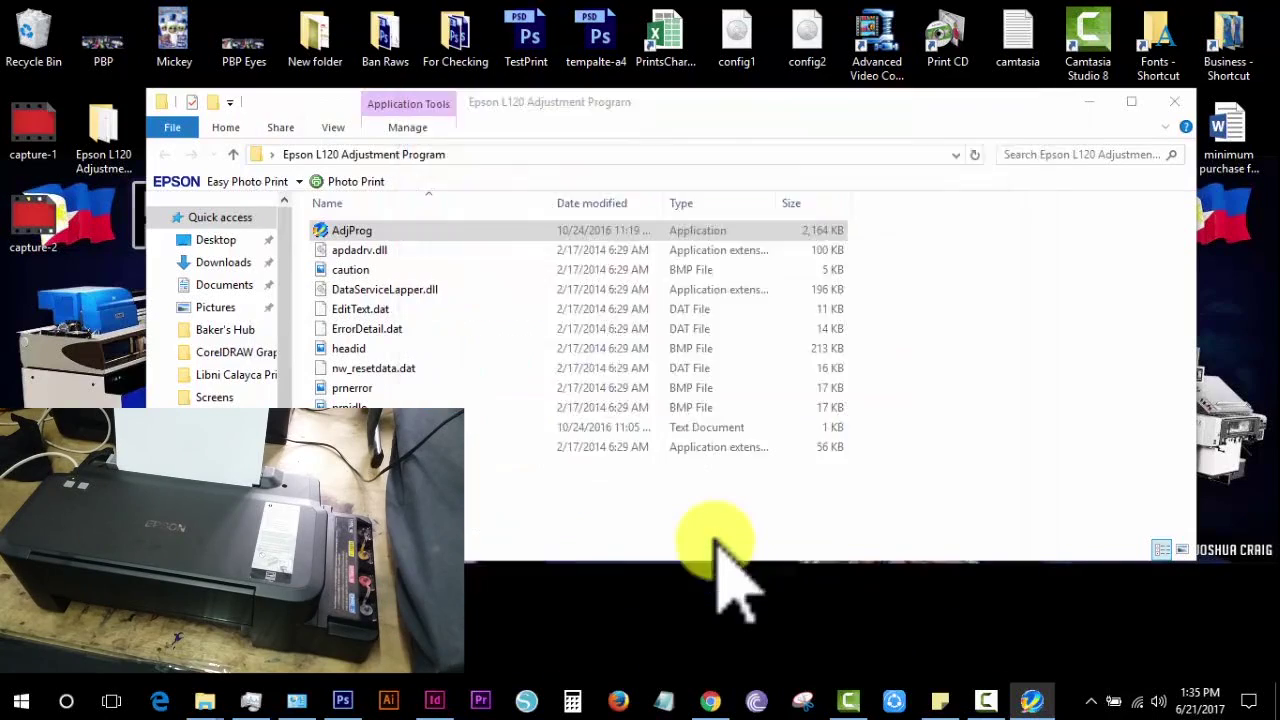
pyautogui.click(718, 565)
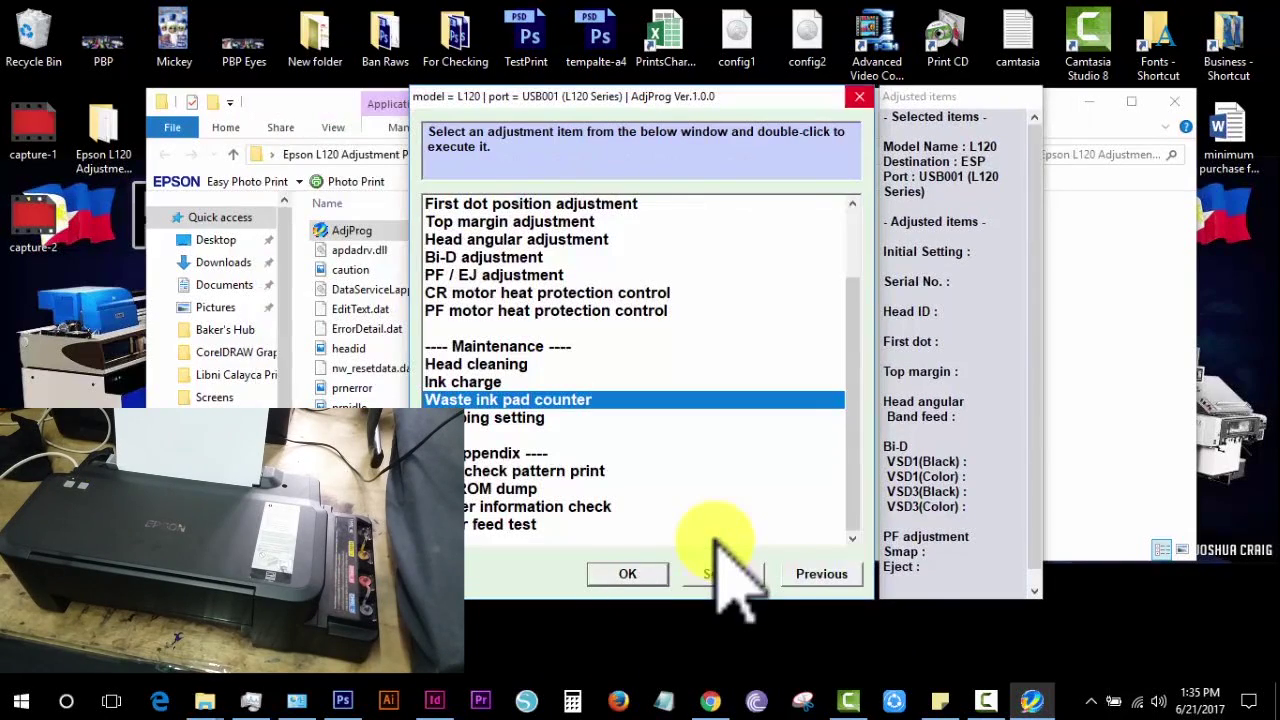
# Quit AdjProg and relaunch it from its folder
pyautogui.click(718, 565)
pyautogui.click(716, 538)
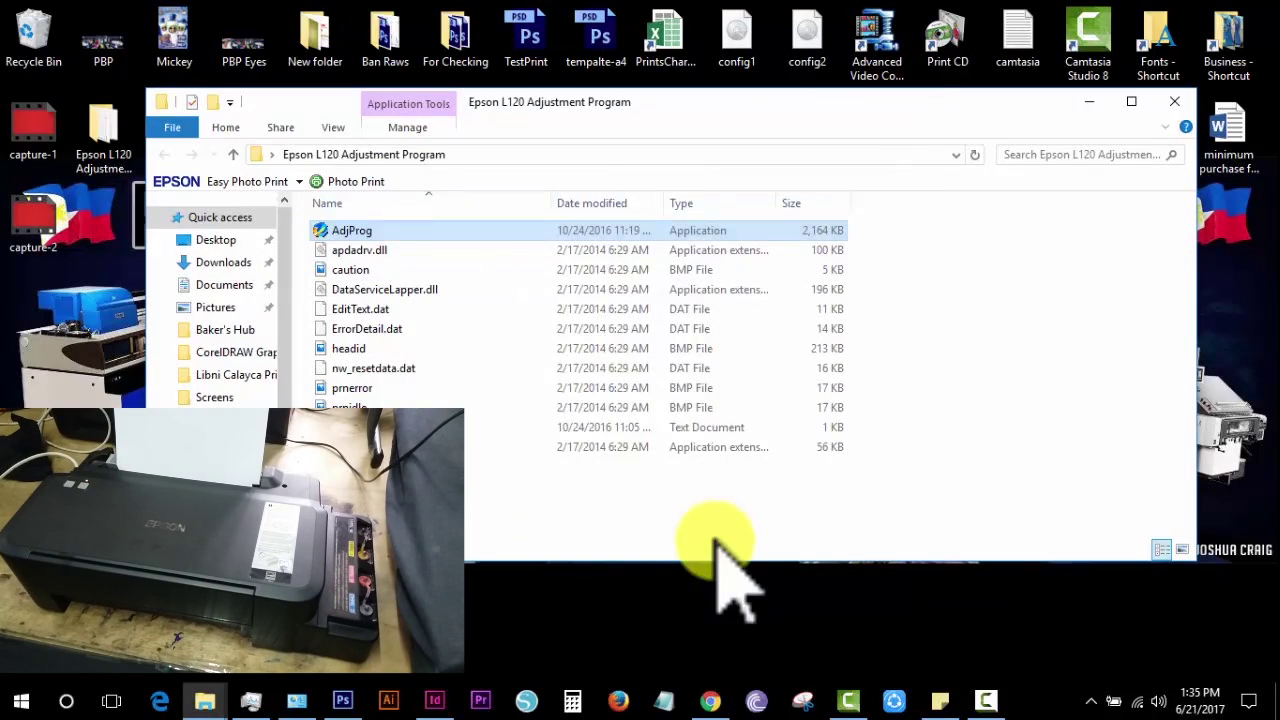
pyautogui.hotkey('shift', 'F10')
pyautogui.press('Down')
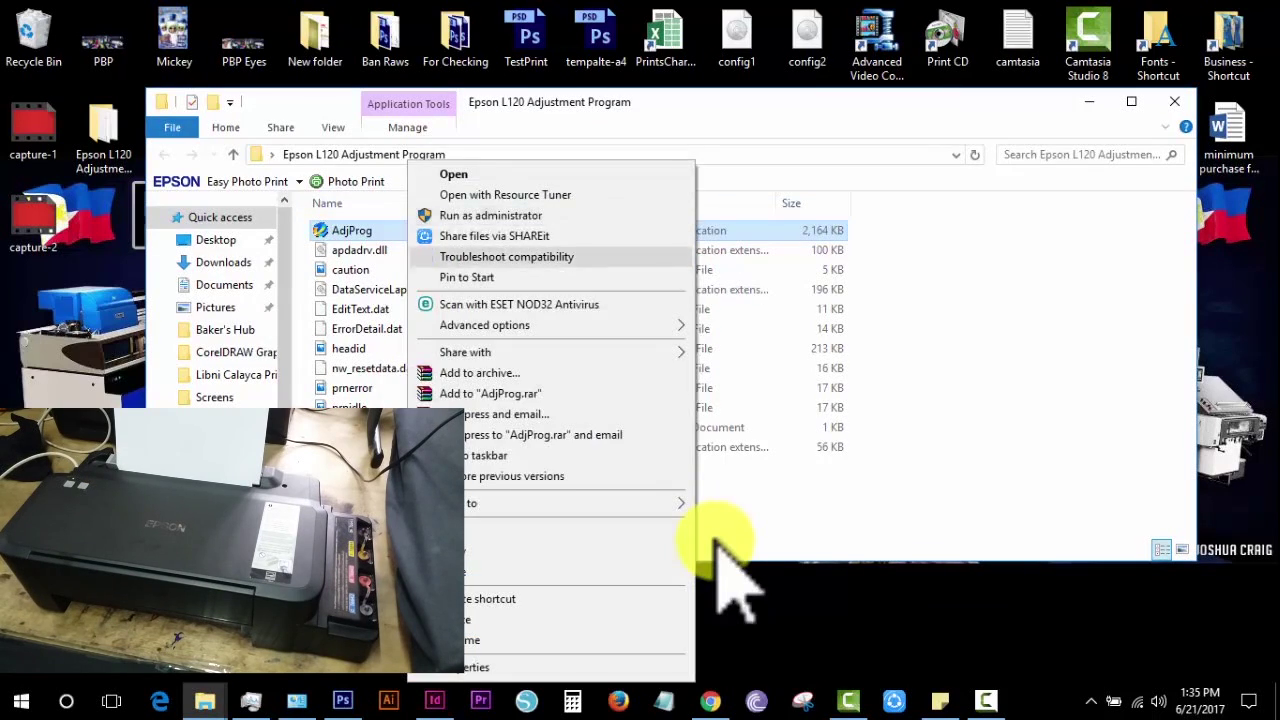
pyautogui.press('Up')
pyautogui.press('Up')
pyautogui.press('Return')
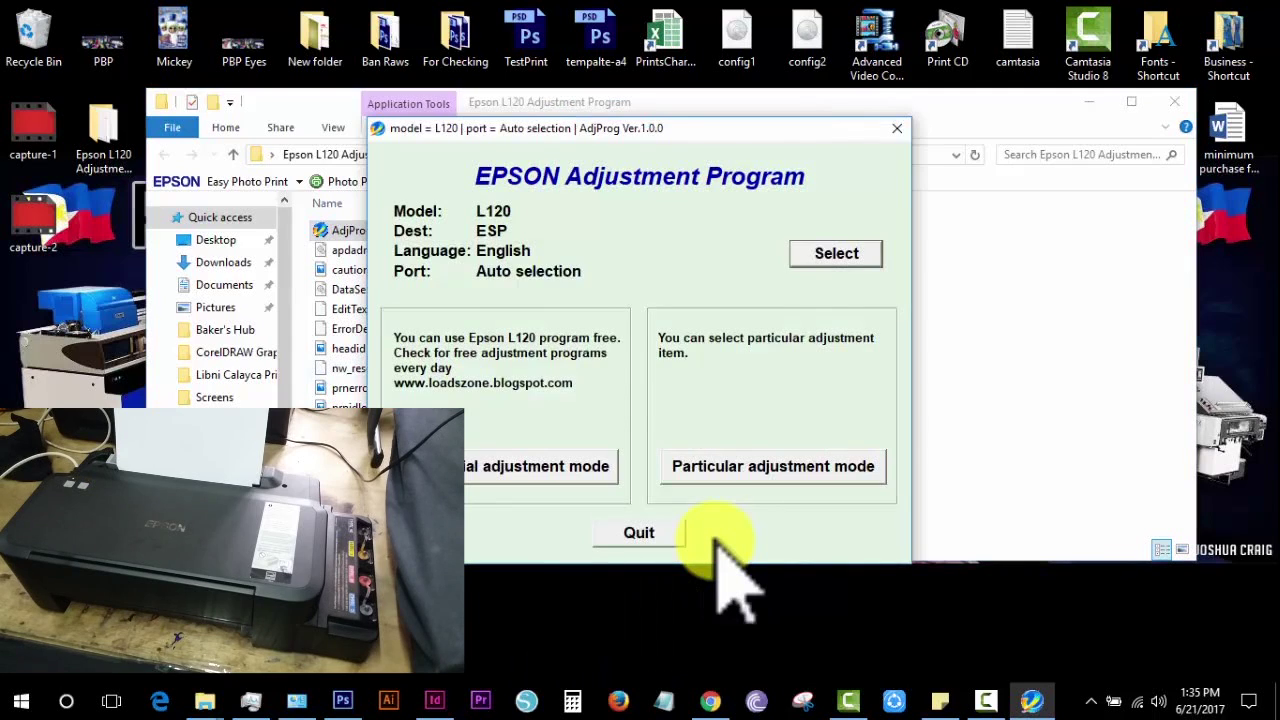
# Set the printer port to USB001 (L120 Series) and apply the settings
pyautogui.press('Return')
pyautogui.hotkey('alt', 'Down')
pyautogui.press('Return')
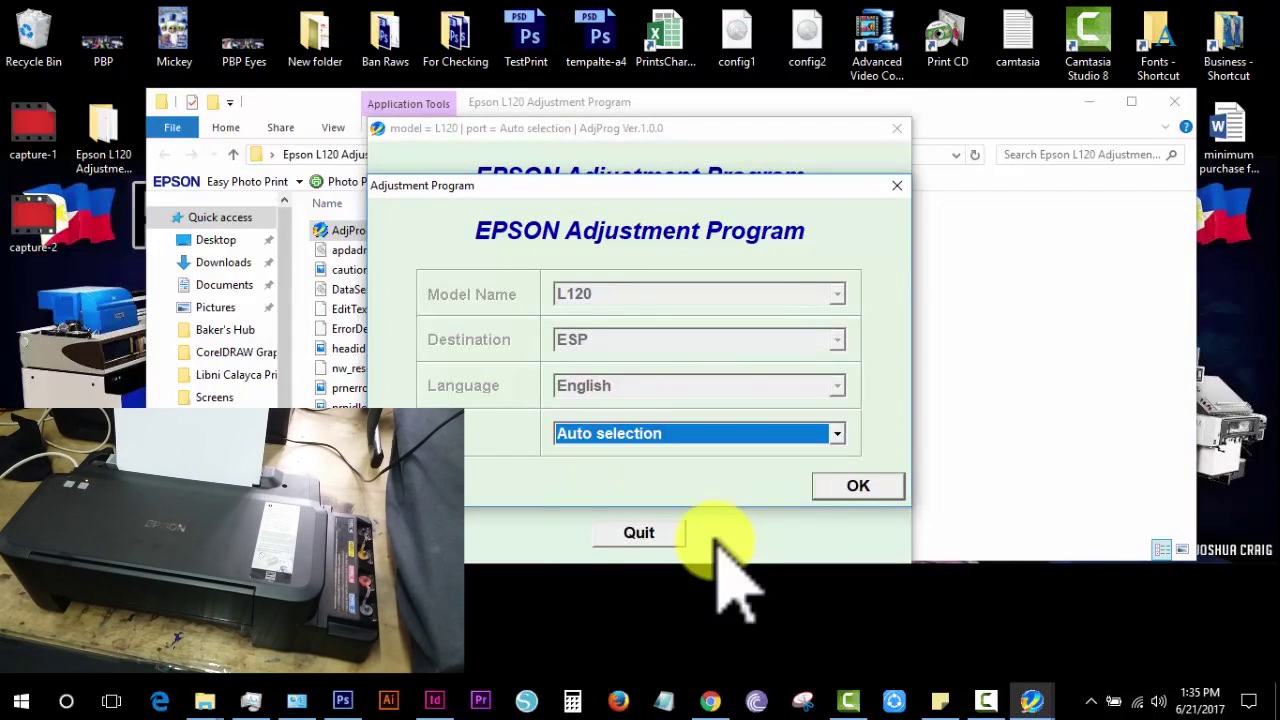
pyautogui.press('Up')
pyautogui.hotkey('alt', 'Down')
pyautogui.press('Return')
pyautogui.press('Return')
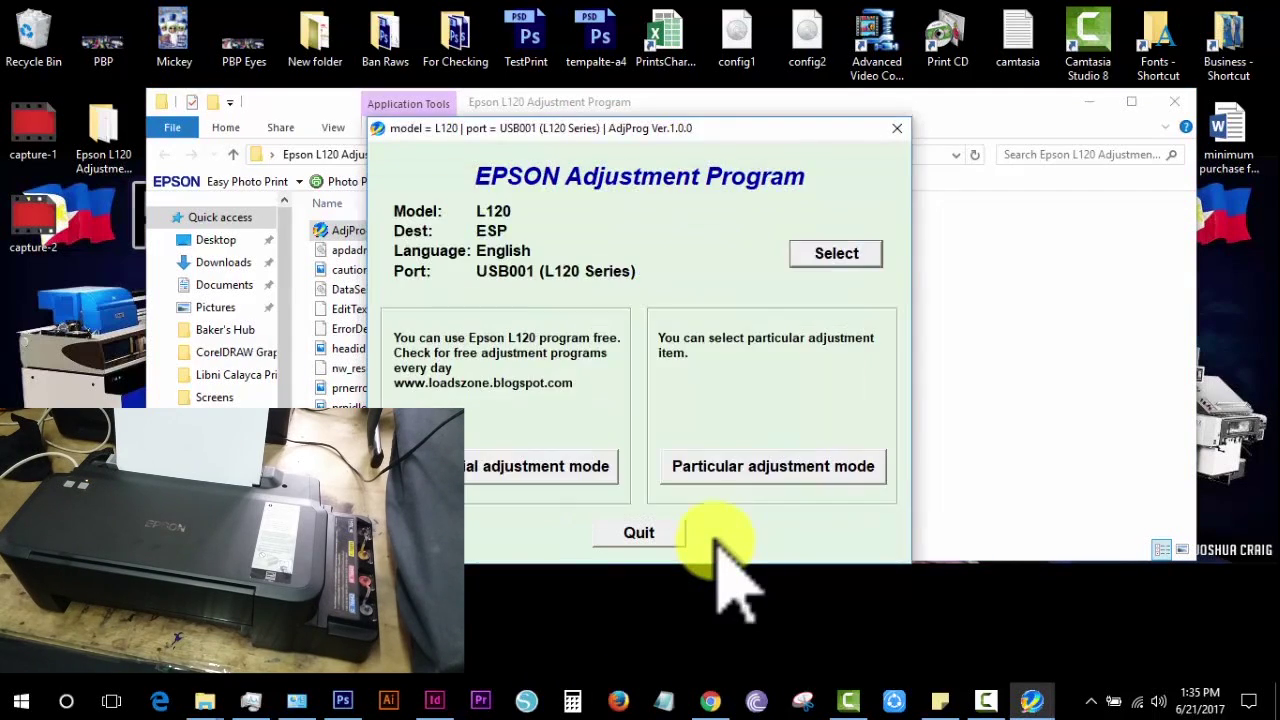
pyautogui.press('Return')
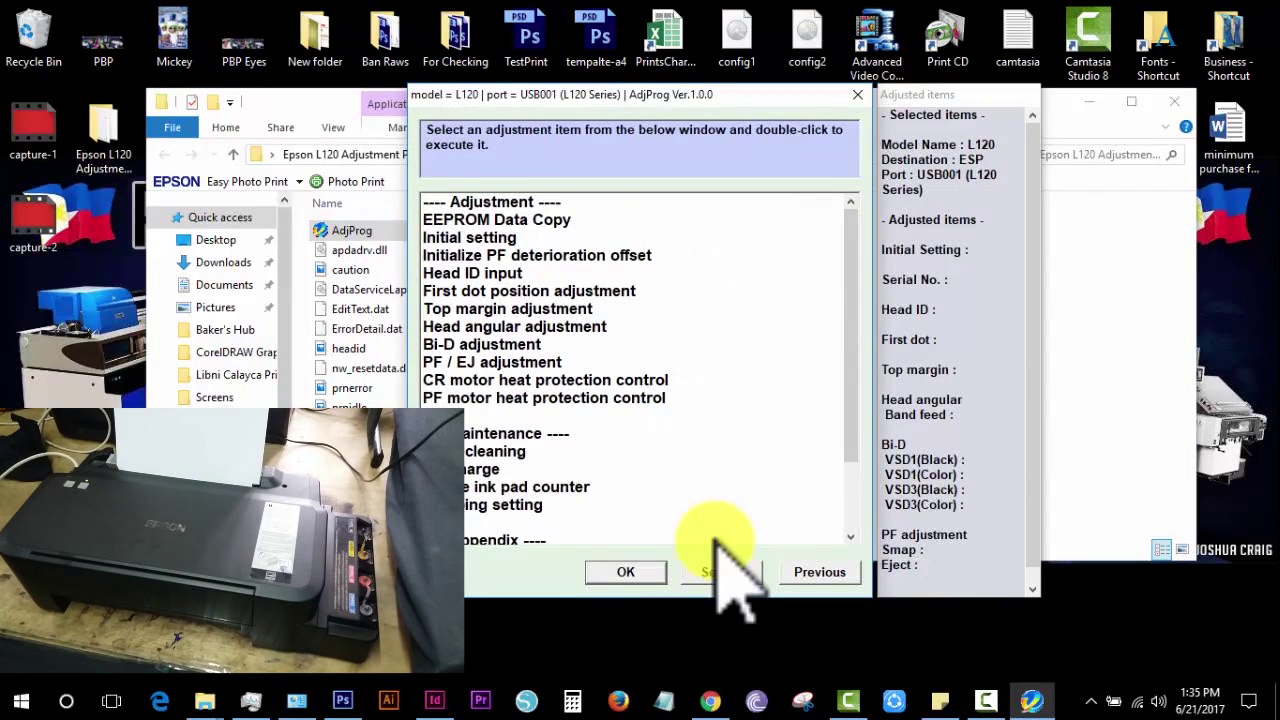
# Open the Waste ink pad counter page from Particular adjustment mode
pyautogui.press('Tab')
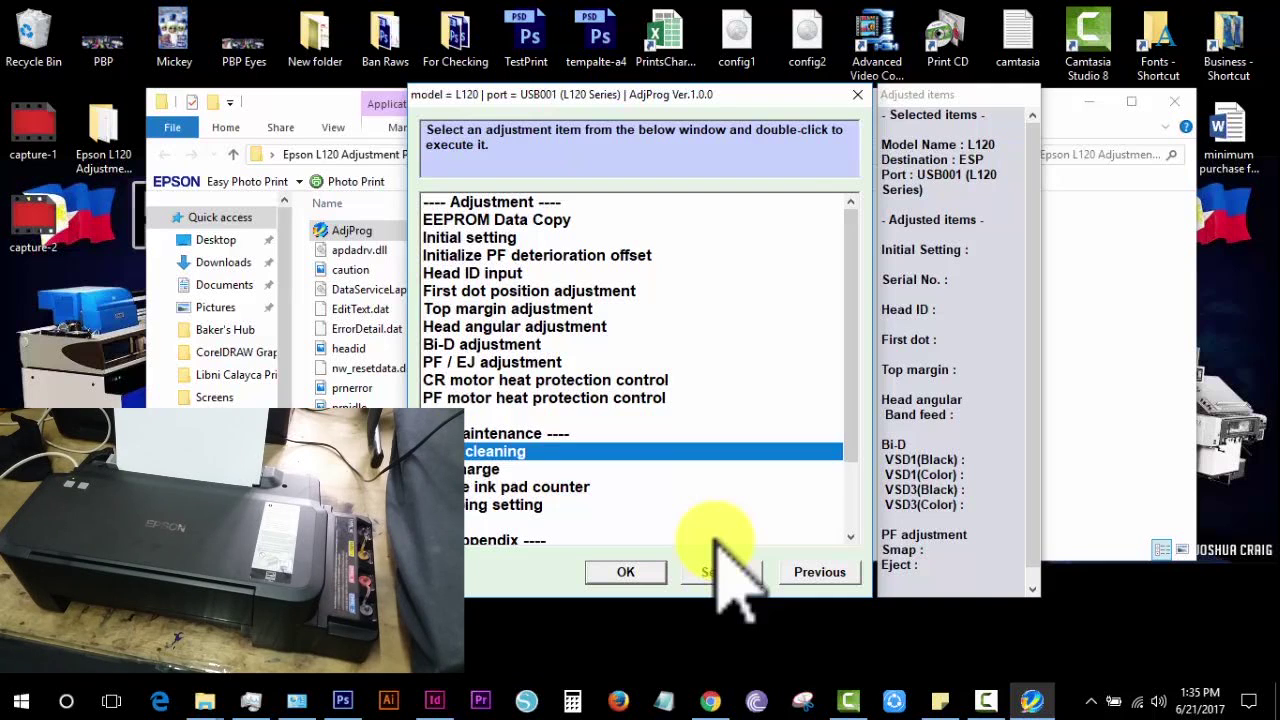
pyautogui.press('Down')
pyautogui.press('Down')
pyautogui.press('Return')
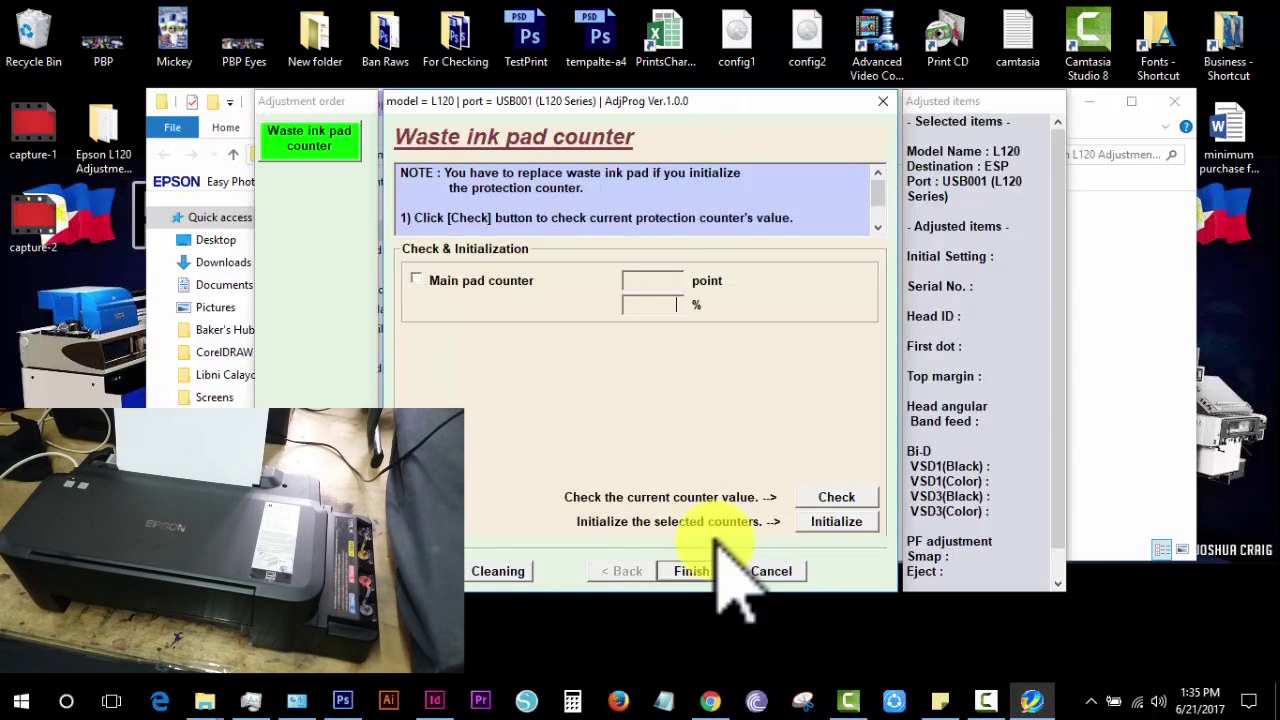
# Tick Main pad counter and check it, reading 6207 points at 100%
pyautogui.press('space')
pyautogui.press('Tab')
pyautogui.press('Return')
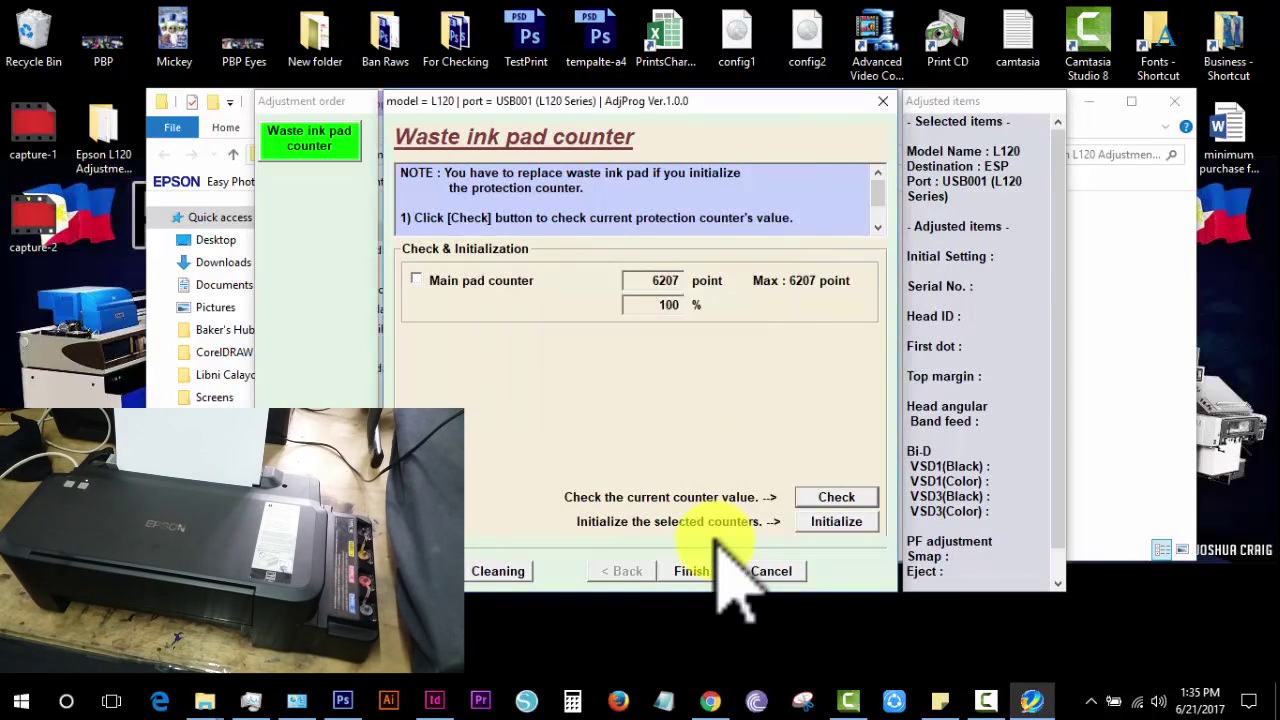
# Return to the adjustment list and open Initial setting
pyautogui.press('Escape')
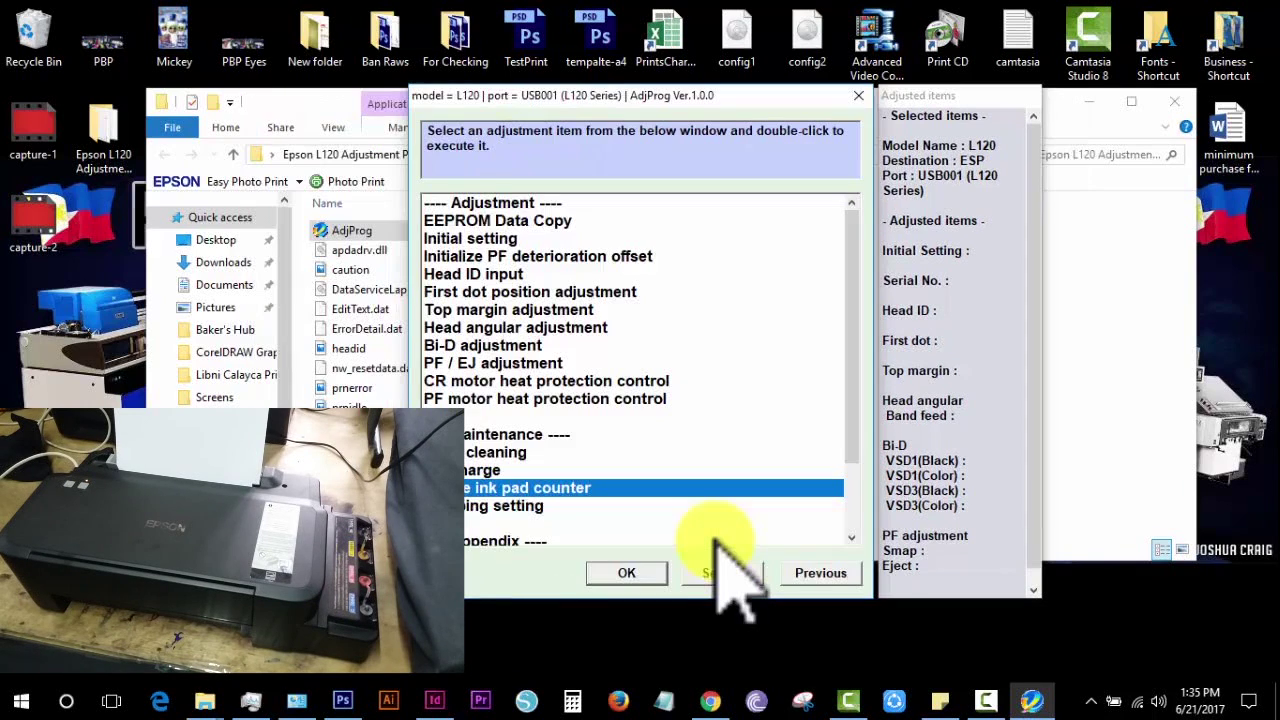
pyautogui.press('i')
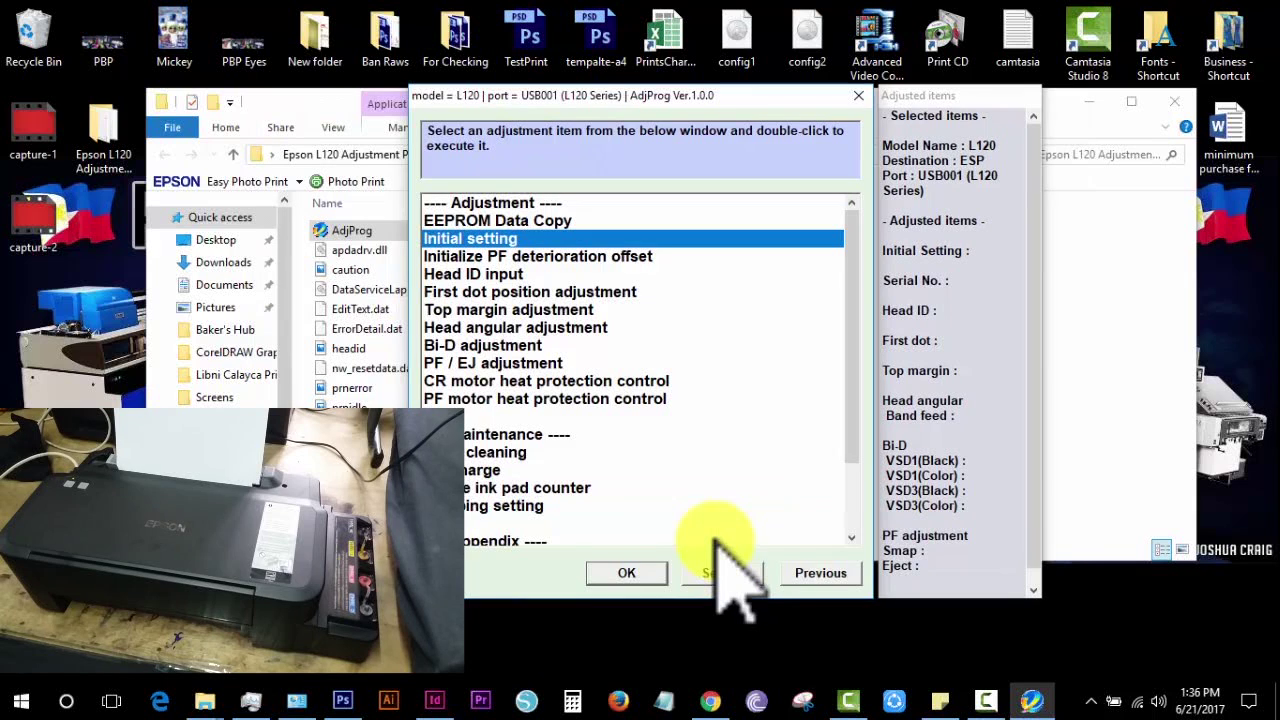
pyautogui.press('Return')
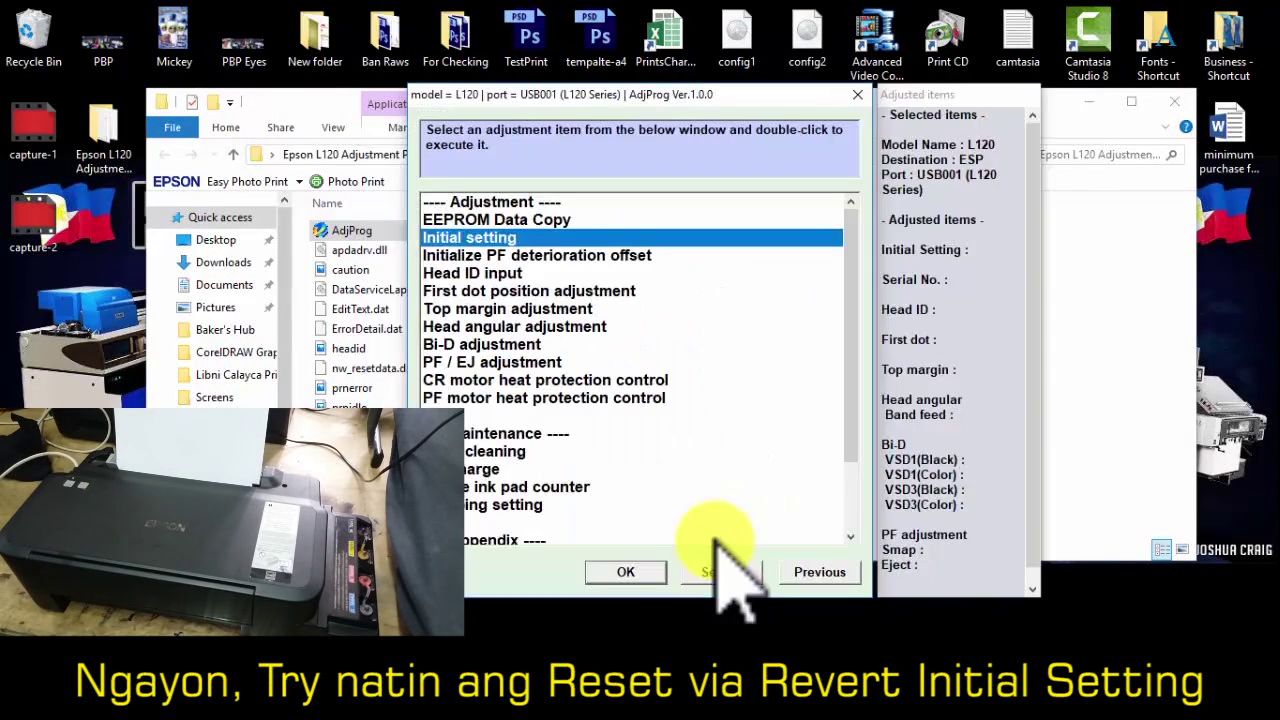
# Enter the printer's serial number in both Initial setting fields and verify it
pyautogui.click(716, 548)
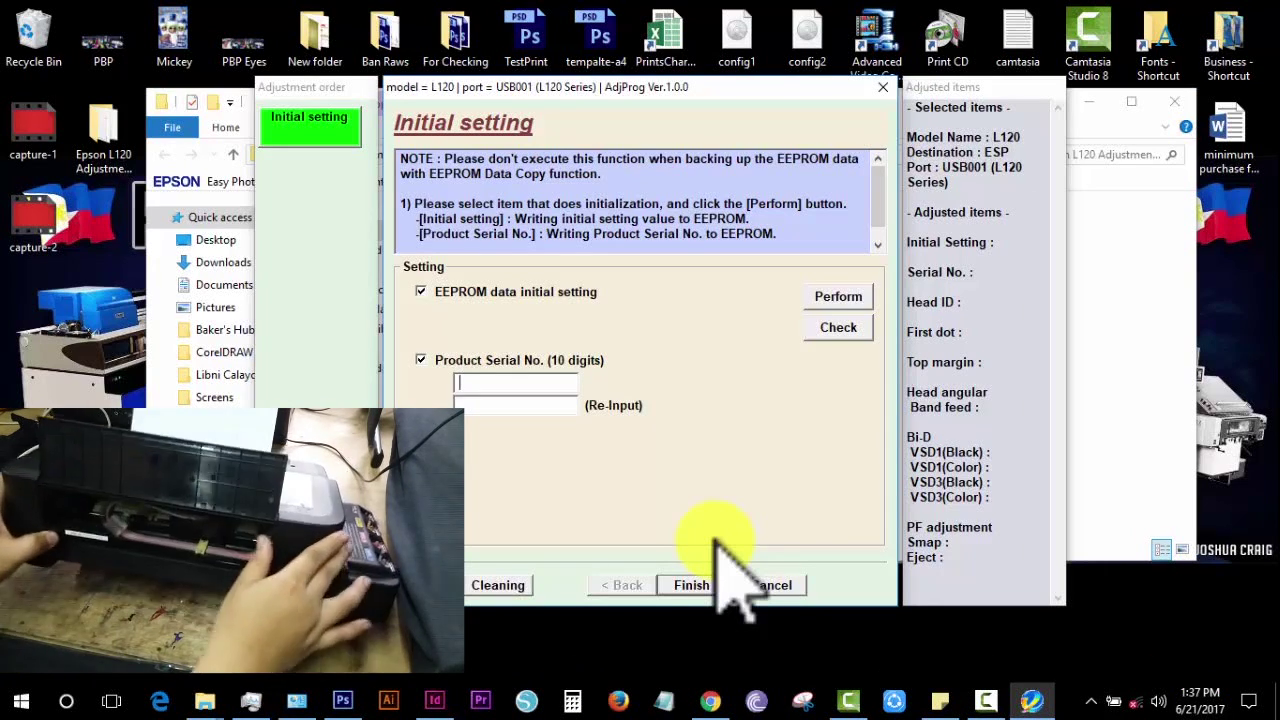
pyautogui.write('TP3K2')
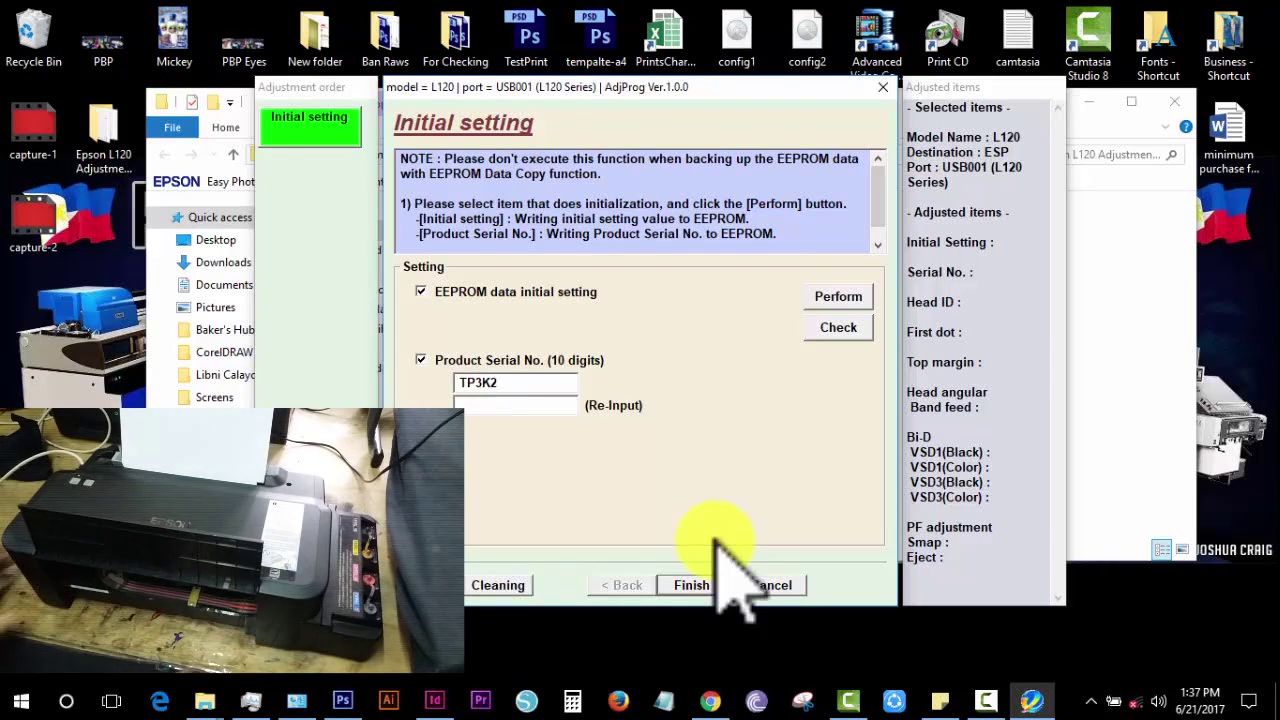
pyautogui.write('12699')
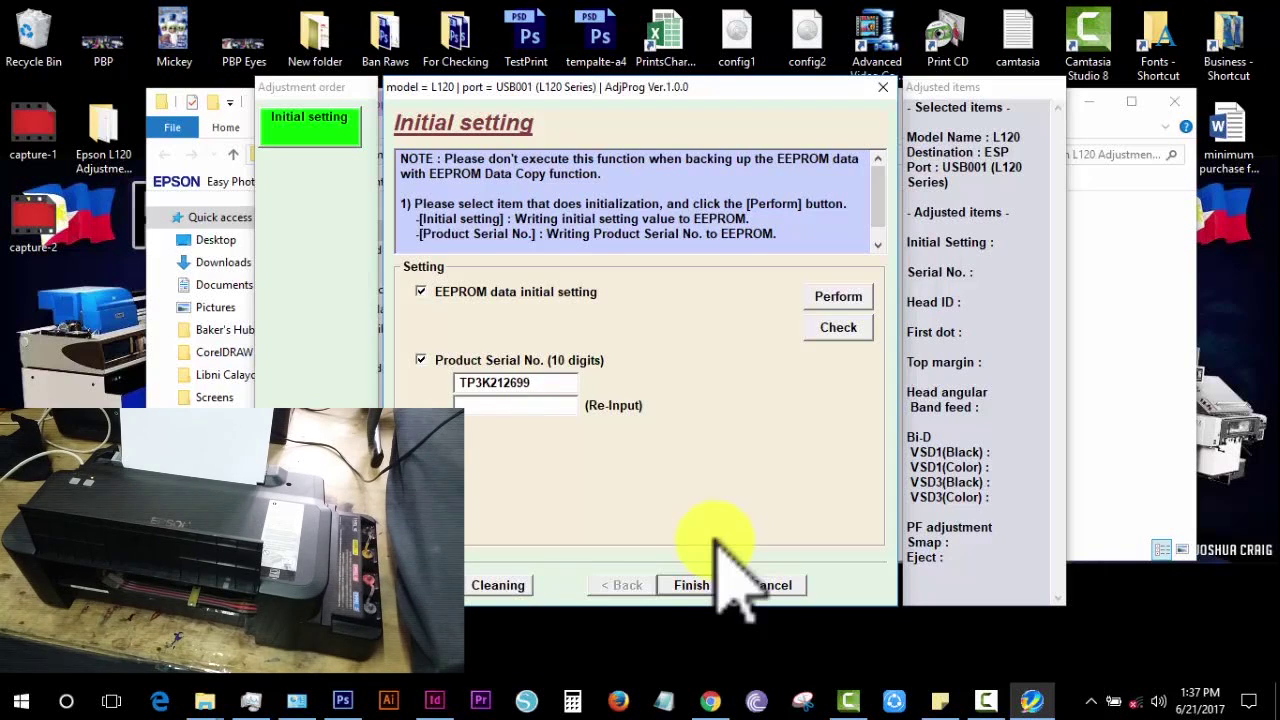
pyautogui.write('TP3K212699')
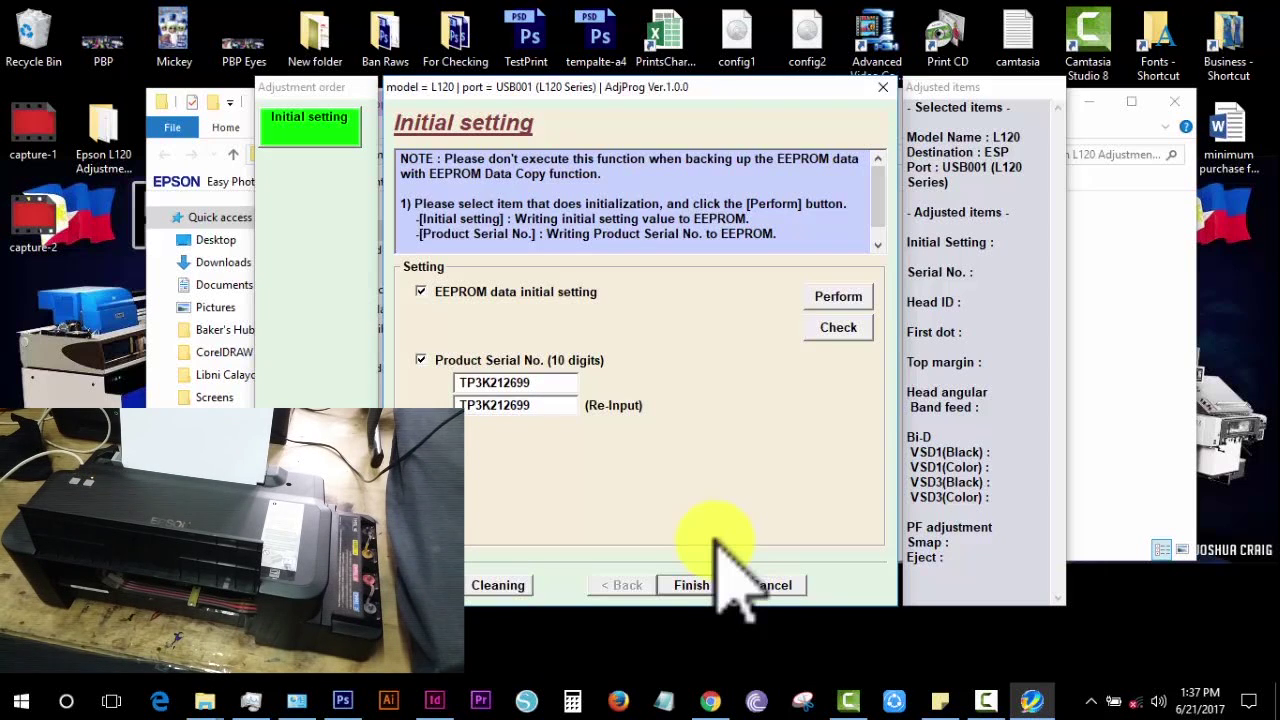
pyautogui.press('Tab')
pyautogui.press('Return')
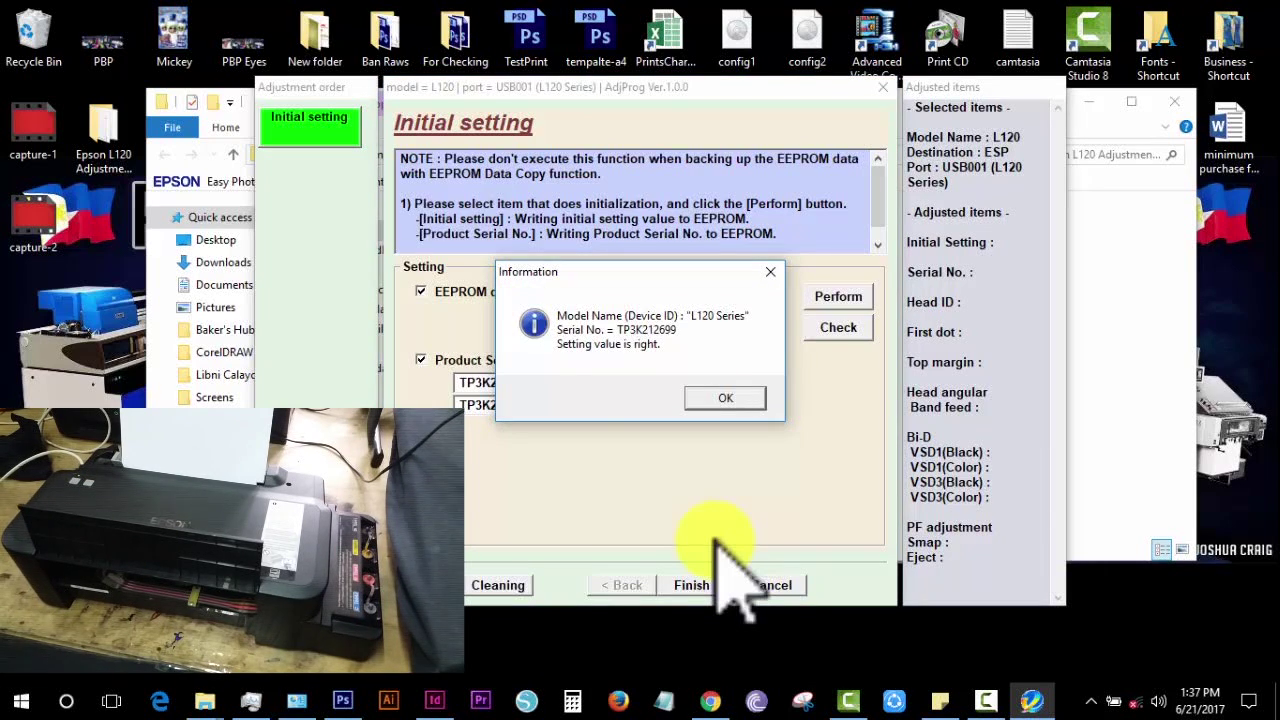
pyautogui.press('Return')
# Attempt the EEPROM write, dismiss communication error 20000107, and close the Initial setting page
pyautogui.hotkey('shift', 'Tab')
pyautogui.press('Return')
pyautogui.press('Return')
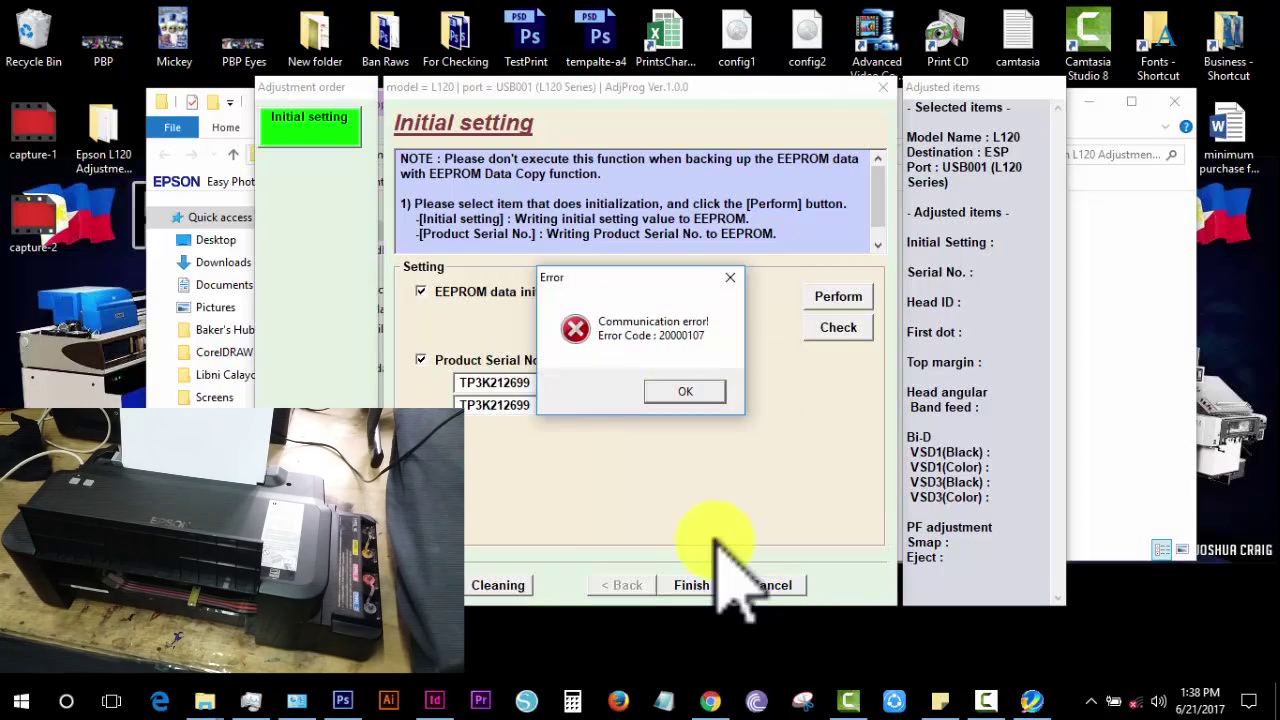
pyautogui.press('Return')
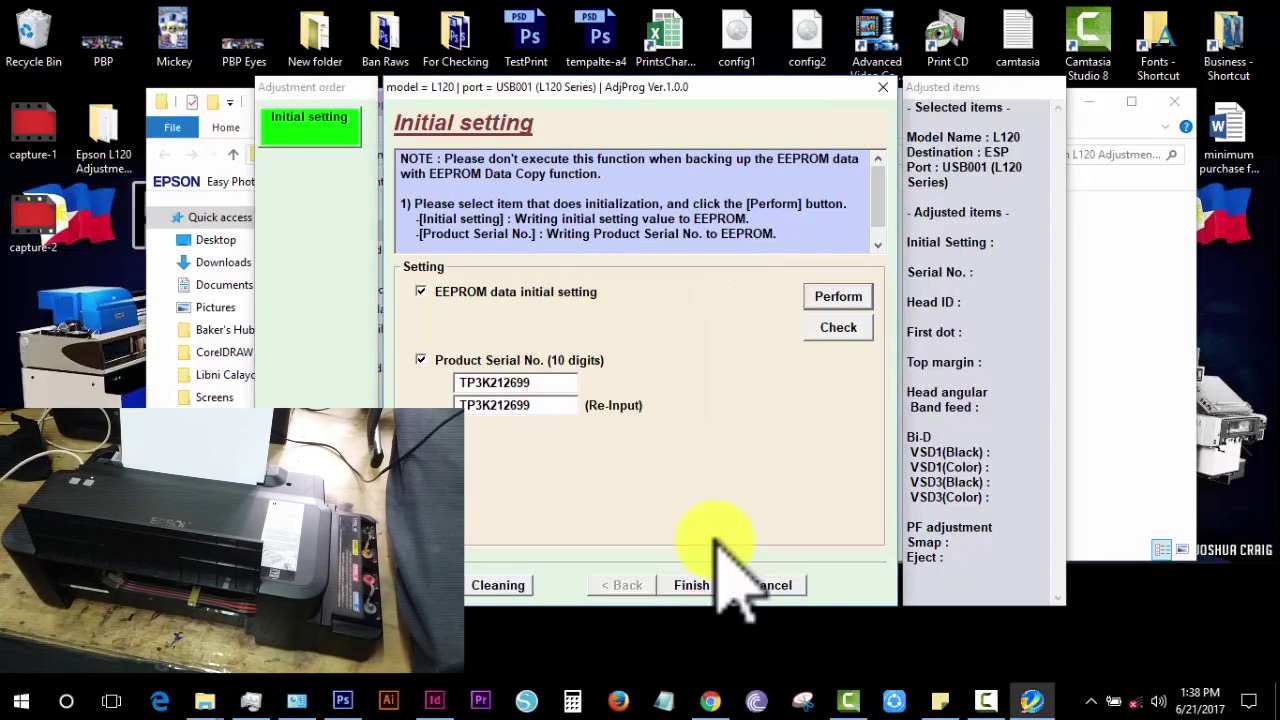
pyautogui.press('Return')
# Close AdjProg and its folder, then pause ESET antivirus protection from the tray
pyautogui.press('Escape')
pyautogui.press('Escape')
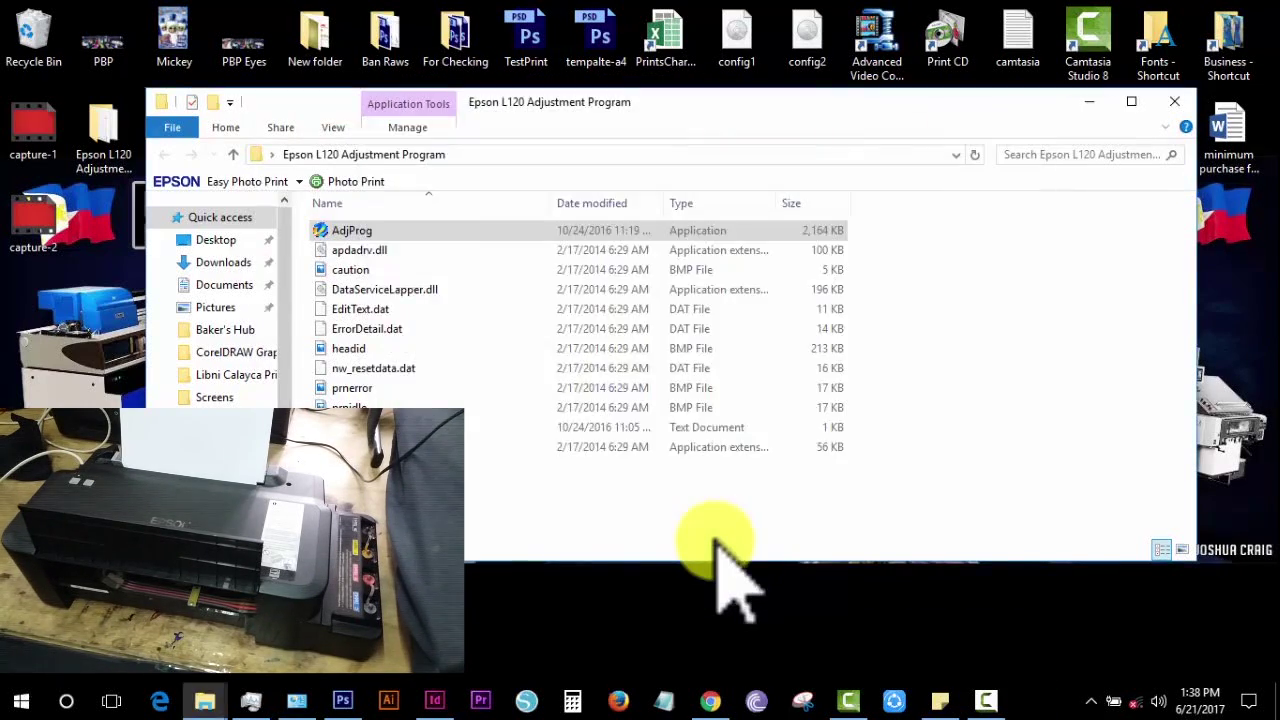
pyautogui.hotkey('alt', 'F4')
pyautogui.press('super+b')
pyautogui.press('Return')
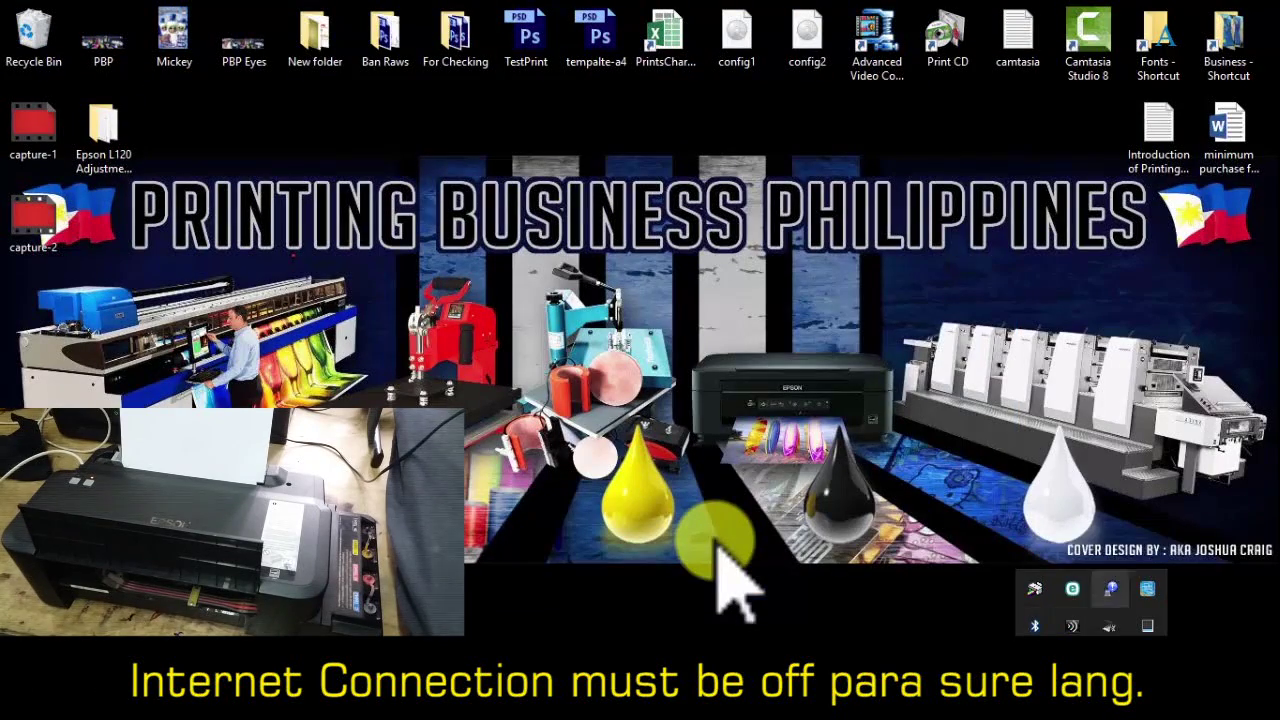
pyautogui.hotkey('shift', 'F10')
pyautogui.press('Down')
pyautogui.press('Return')
pyautogui.hotkey('alt', 'Down')
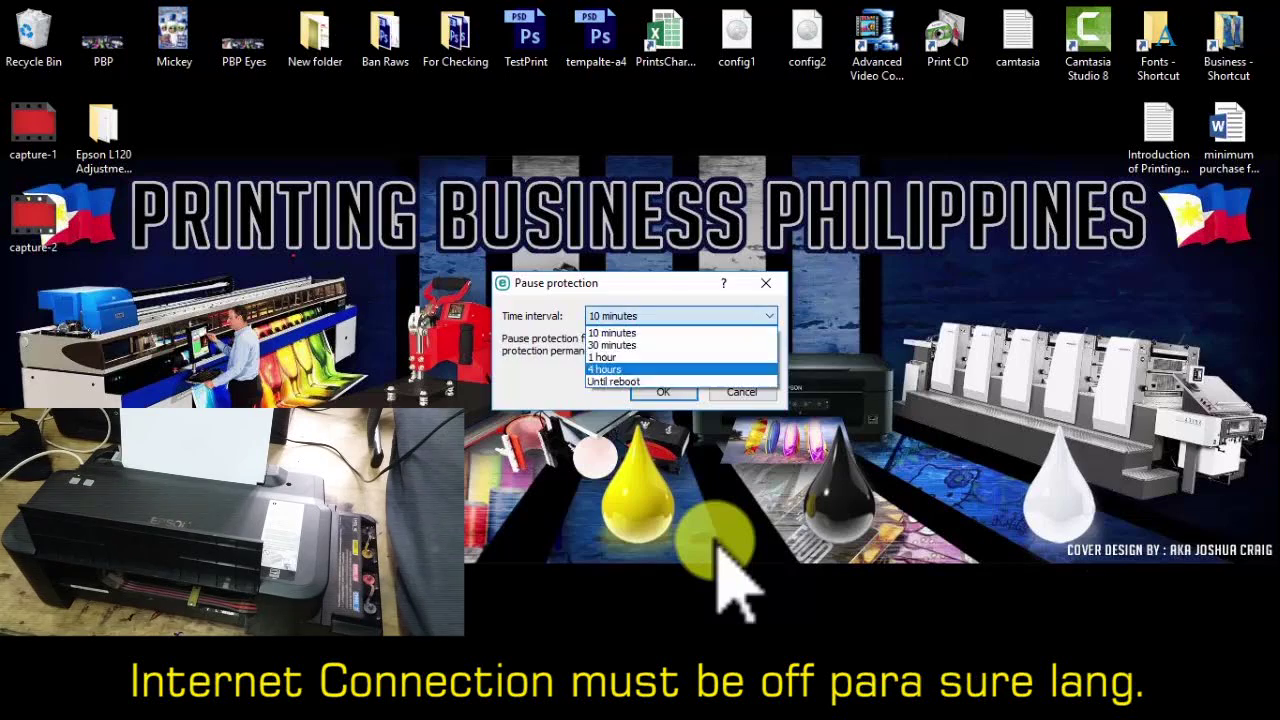
pyautogui.press('Return')
pyautogui.press('Return')
# Run AdjProg as administrator from the Epson L120 adjustment folder
pyautogui.press('e')
pyautogui.press('Return')
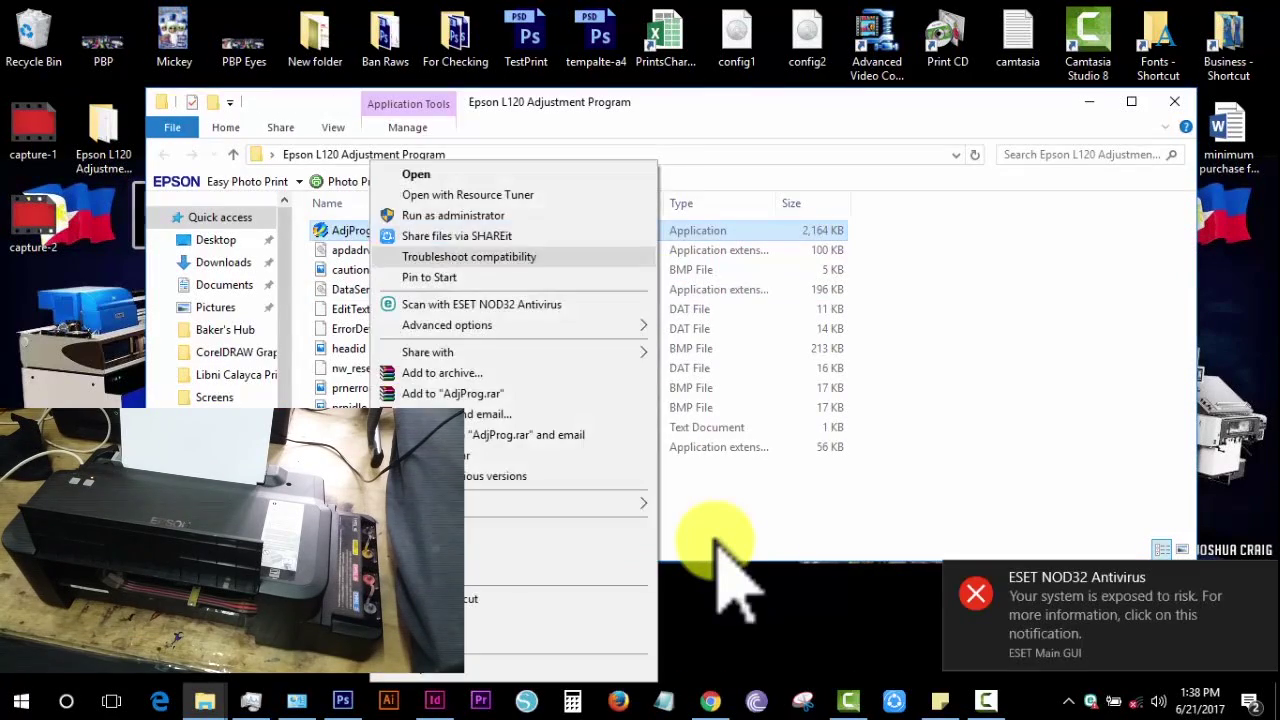
pyautogui.press('Down')
pyautogui.hotkey('shift', 'F10')
pyautogui.press('Down')
pyautogui.press('Down')
pyautogui.press('Down')
pyautogui.press('Down')
pyautogui.press('Down')
pyautogui.press('Up')
pyautogui.press('Up')
pyautogui.press('Return')
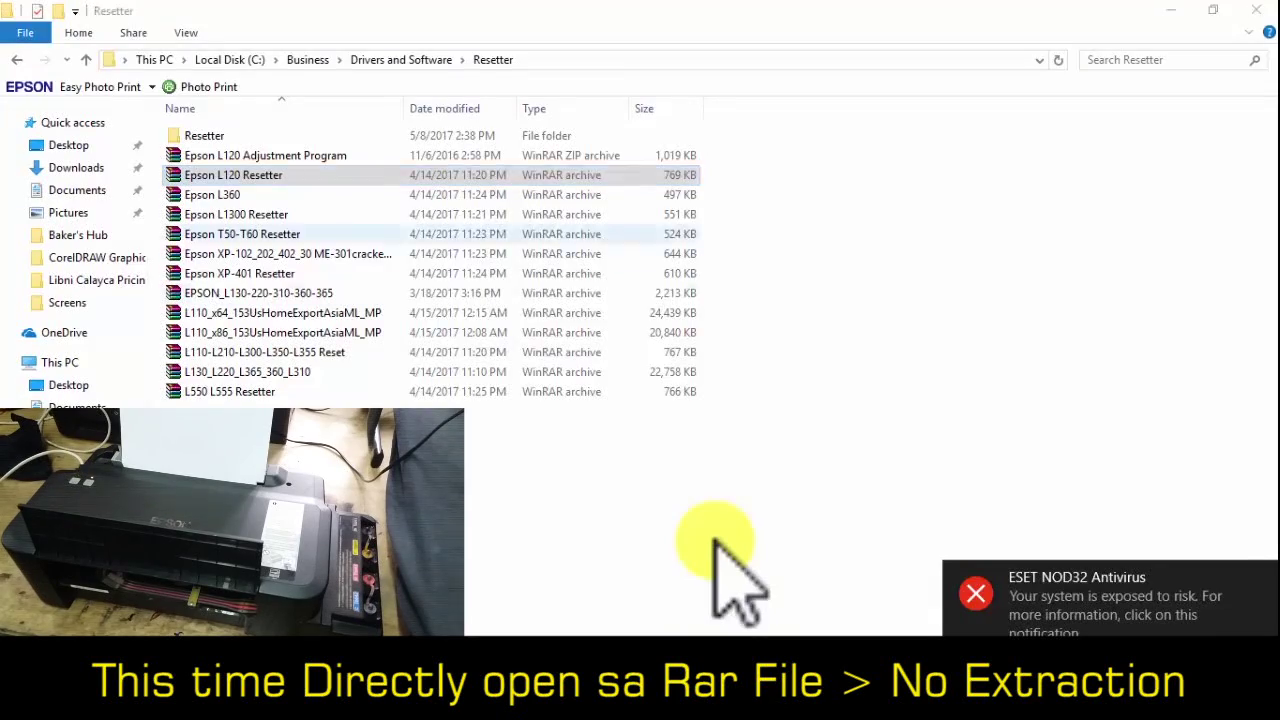
# Run AdjProg.exe from Epson L120 Resetter.rar in WinRAR and submit the archive password
pyautogui.press('Return')
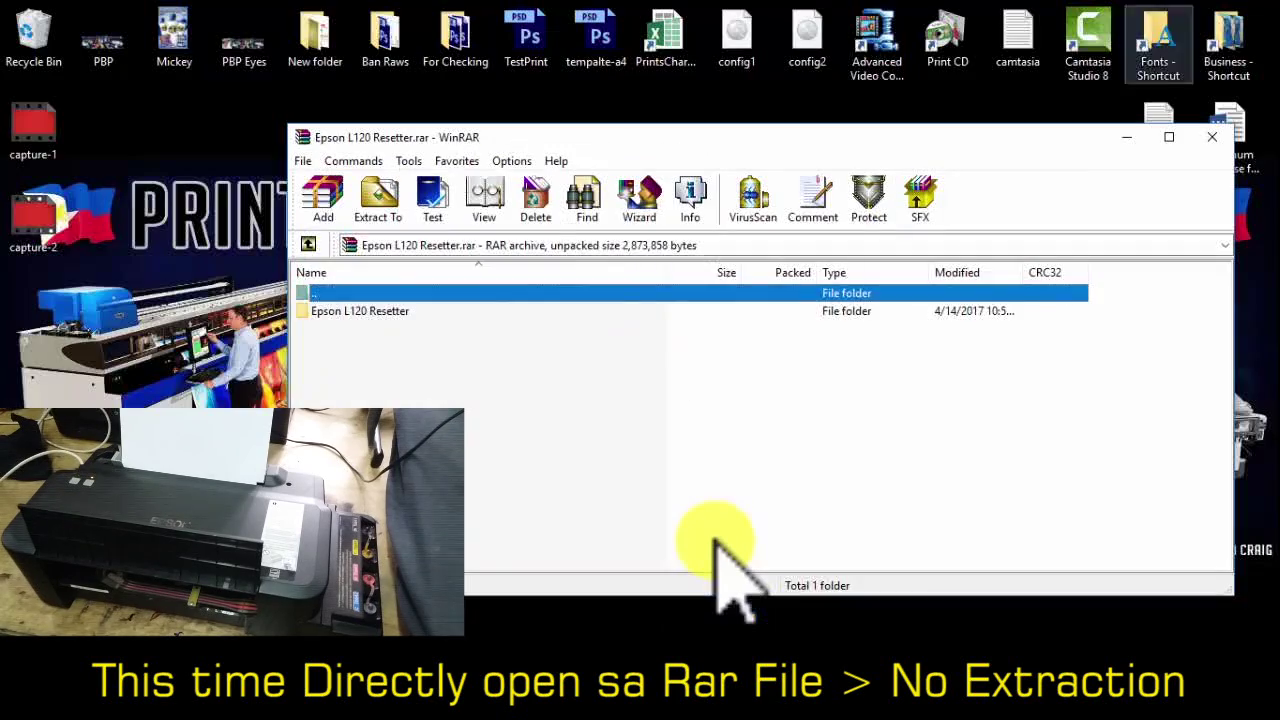
pyautogui.press('Return')
pyautogui.press('Down')
pyautogui.hotkey('shift', 'F10')
pyautogui.press('Return')
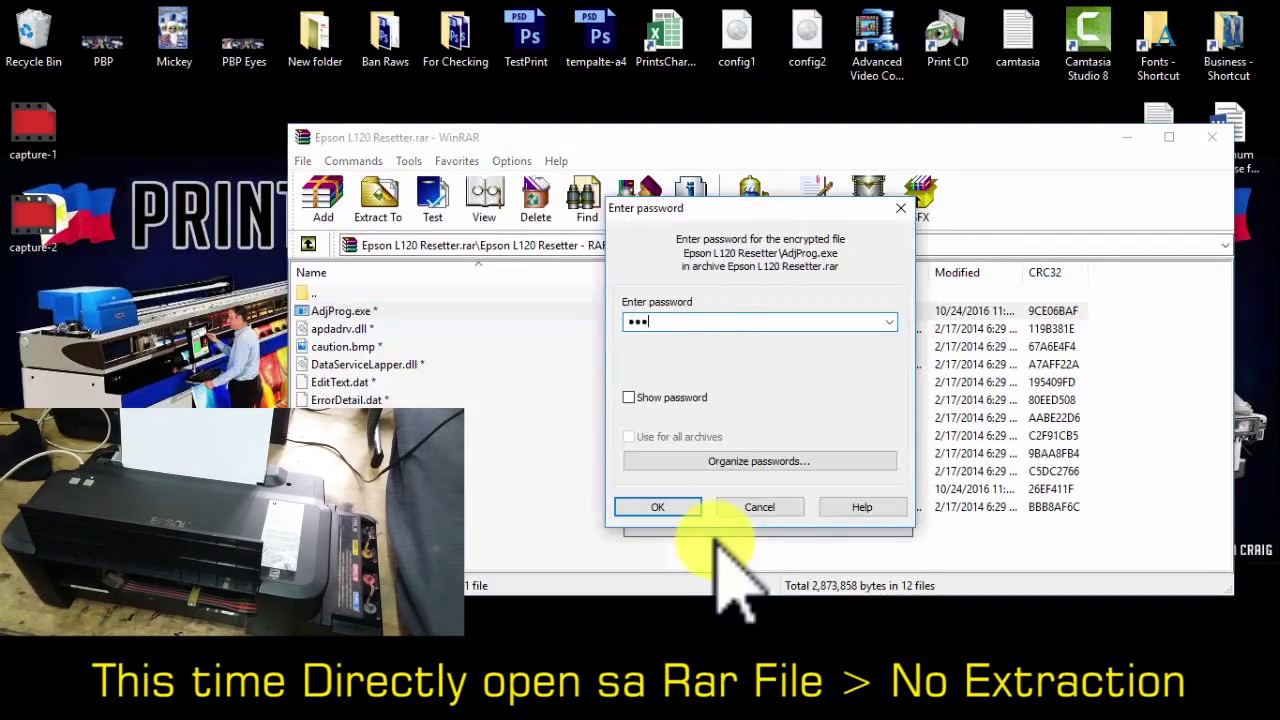
pyautogui.press('Return')
pyautogui.press('Return')
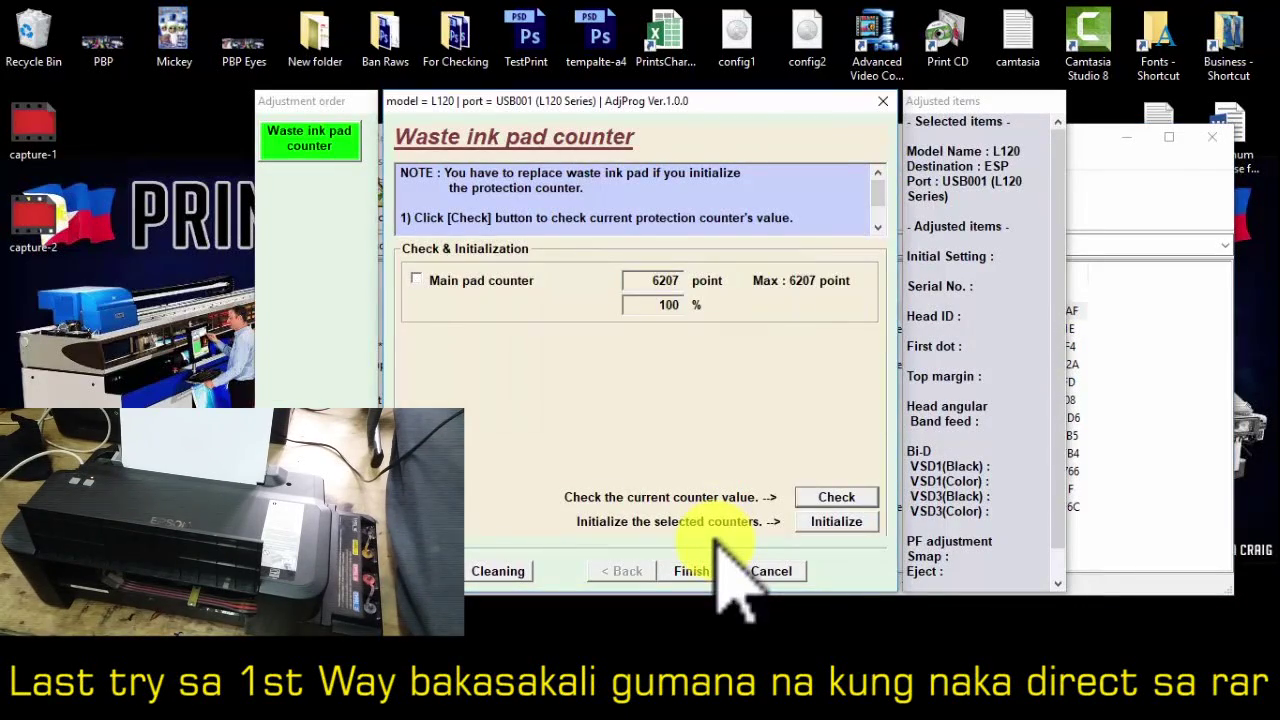
# Initialize the main pad counter to 0 points (0%), acknowledge the power-off notice, and close the page
pyautogui.press('Return')
pyautogui.press('Return')
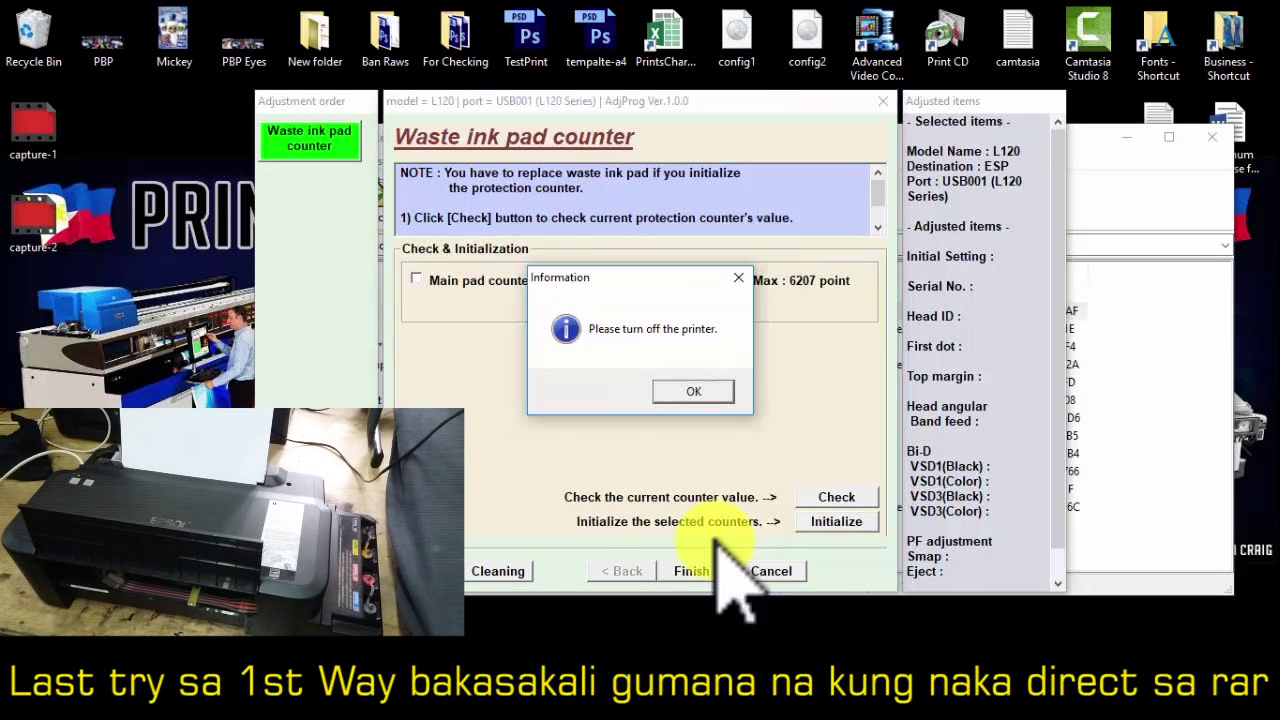
pyautogui.press('Return')
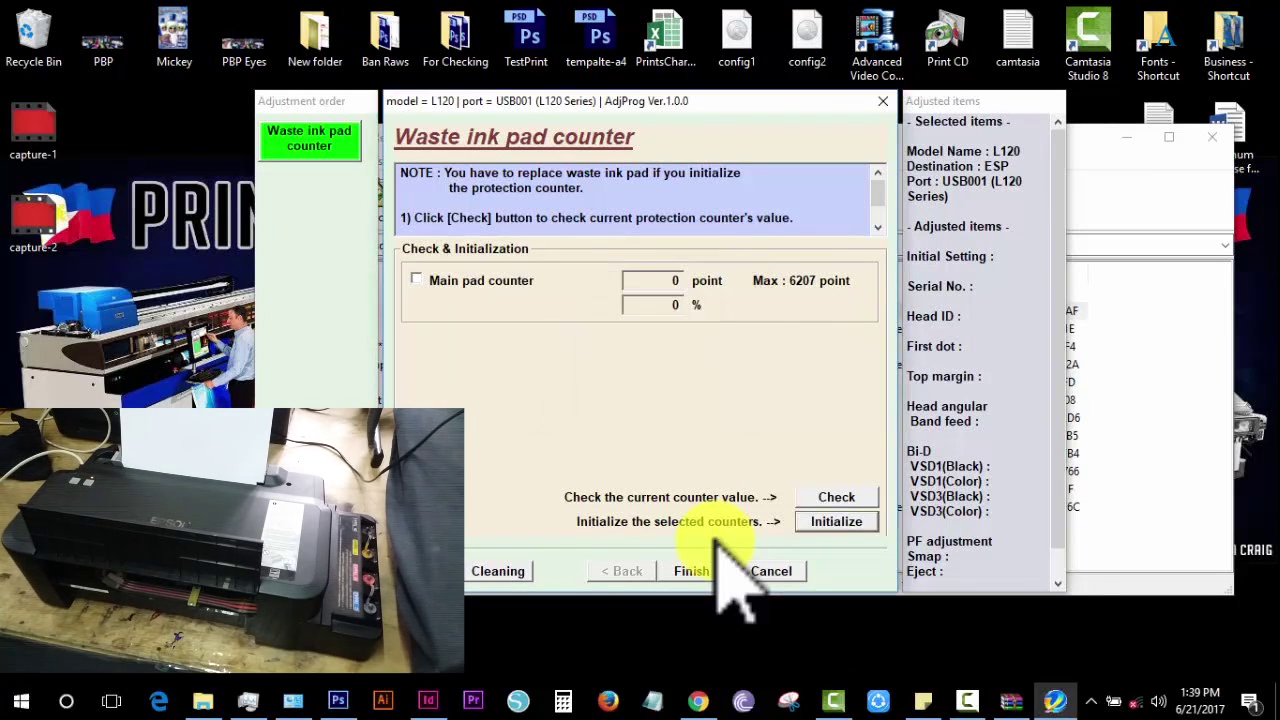
pyautogui.press('space')
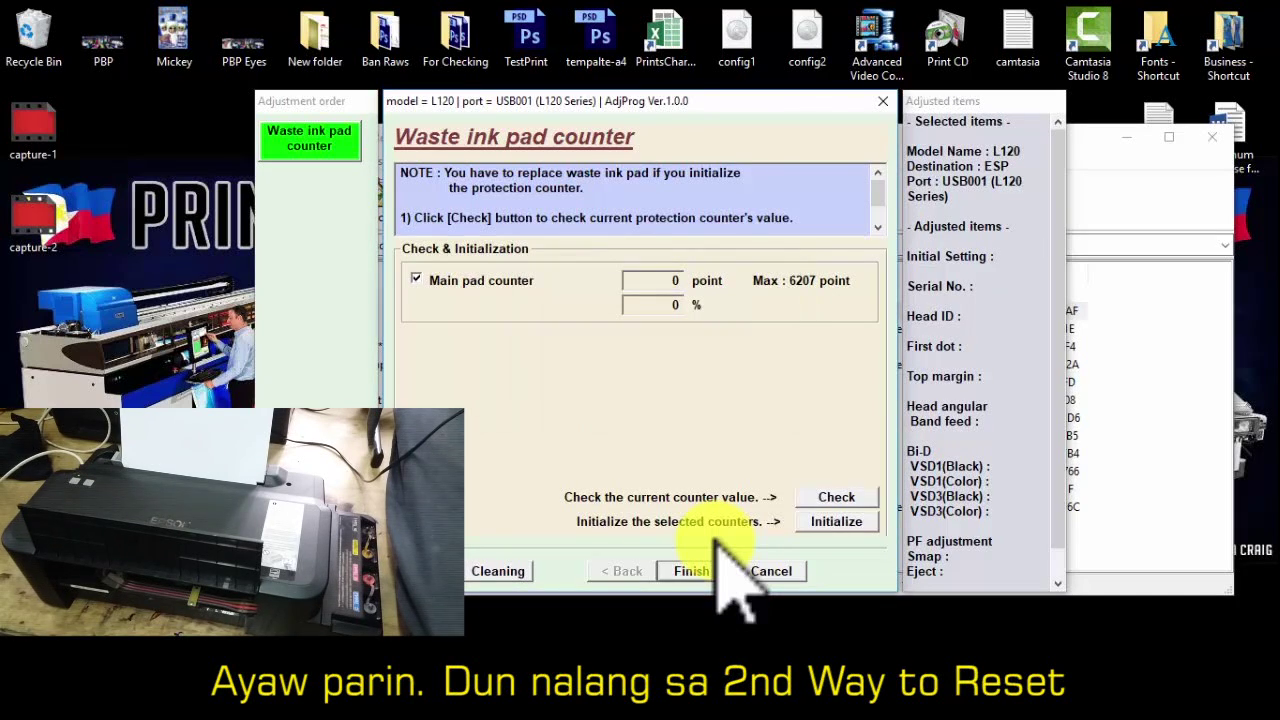
pyautogui.press('Return')
pyautogui.press('Escape')
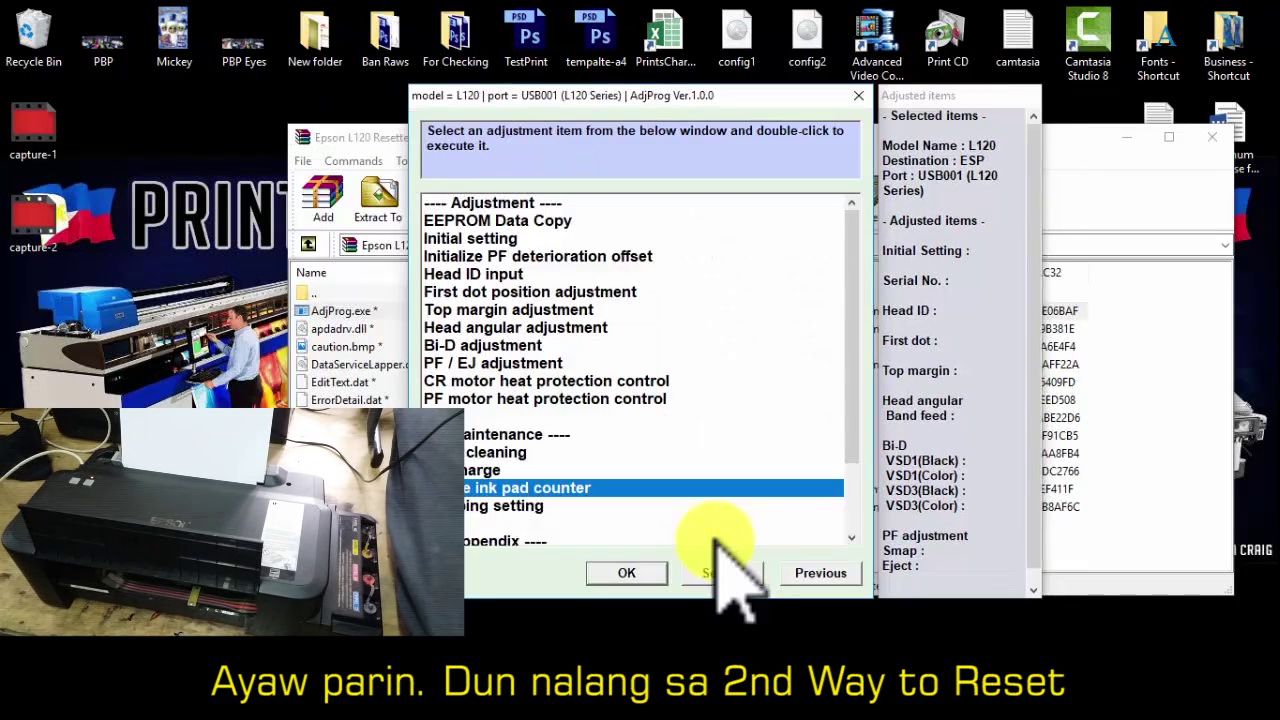
# Open Initial setting and enter the printer's serial number in both serial fields
pyautogui.press('i')
pyautogui.press('Return')
pyautogui.write('TP')
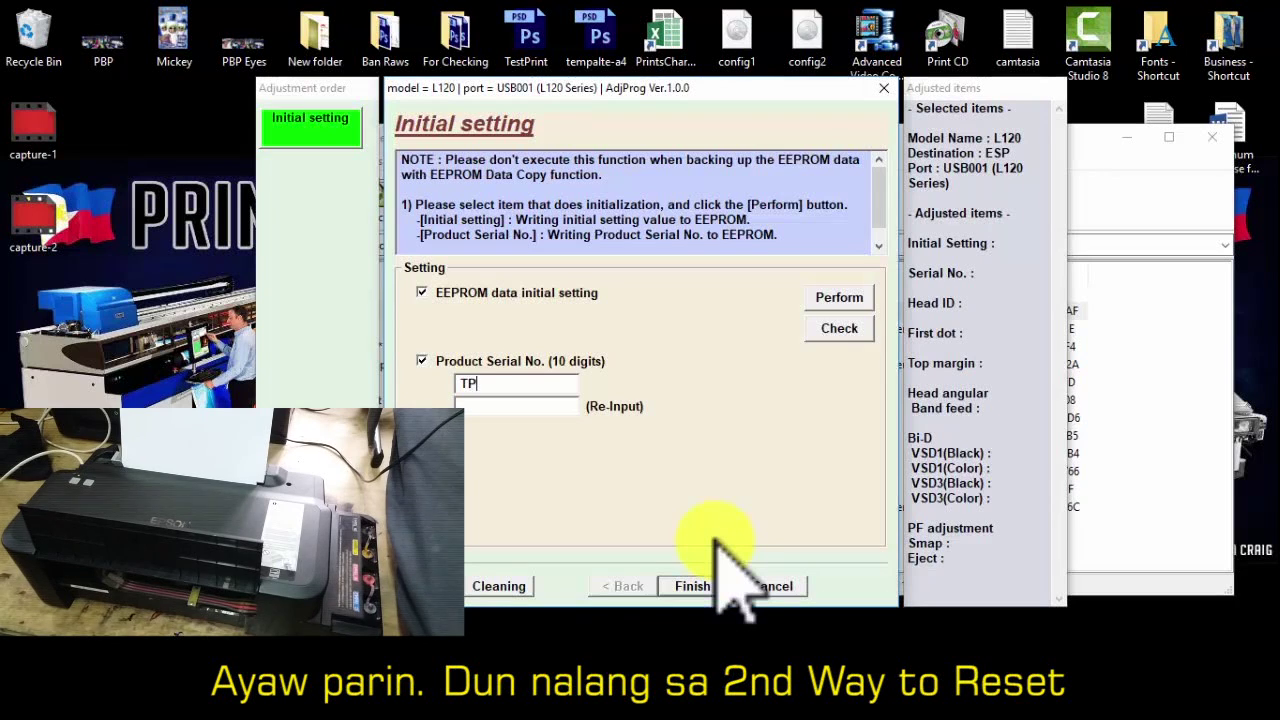
pyautogui.write('3K212699')
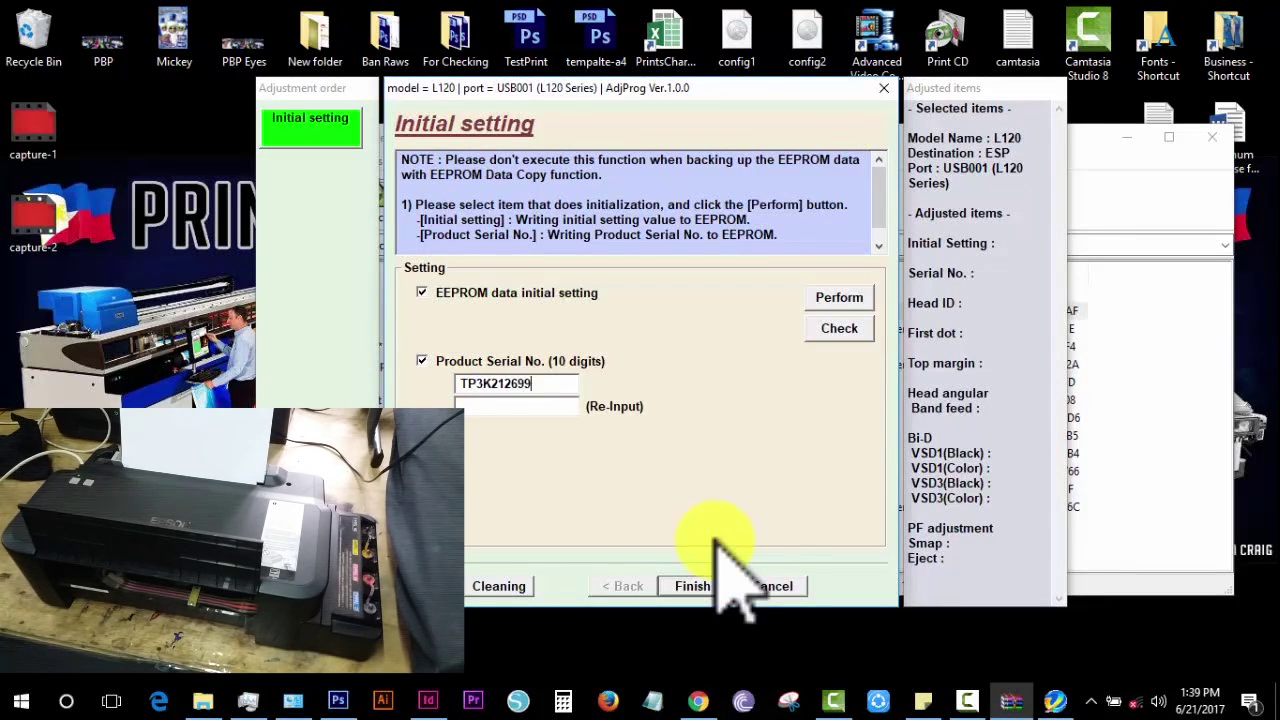
pyautogui.hotkey('ctrl', 'a')
pyautogui.press('Tab')
pyautogui.write('TP')
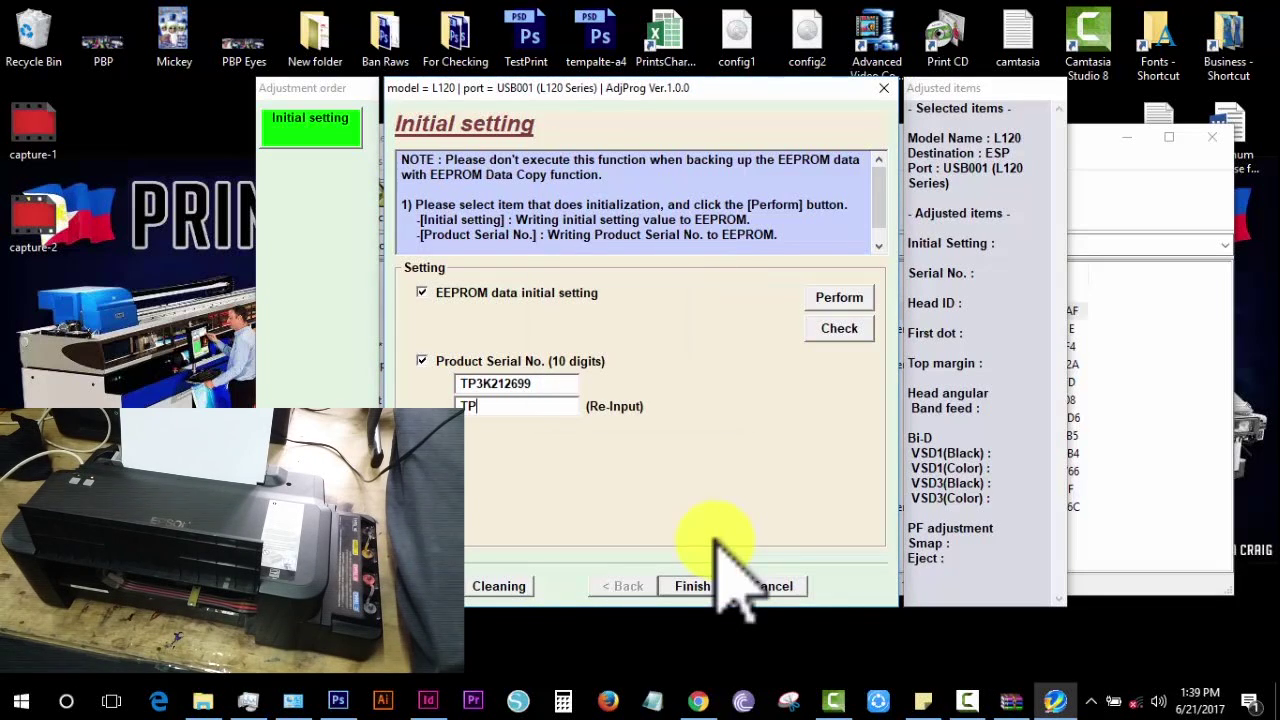
pyautogui.write('3K212699')
# Write the initial settings, dismiss the communication error, and close the Initial setting page
pyautogui.press('Return')
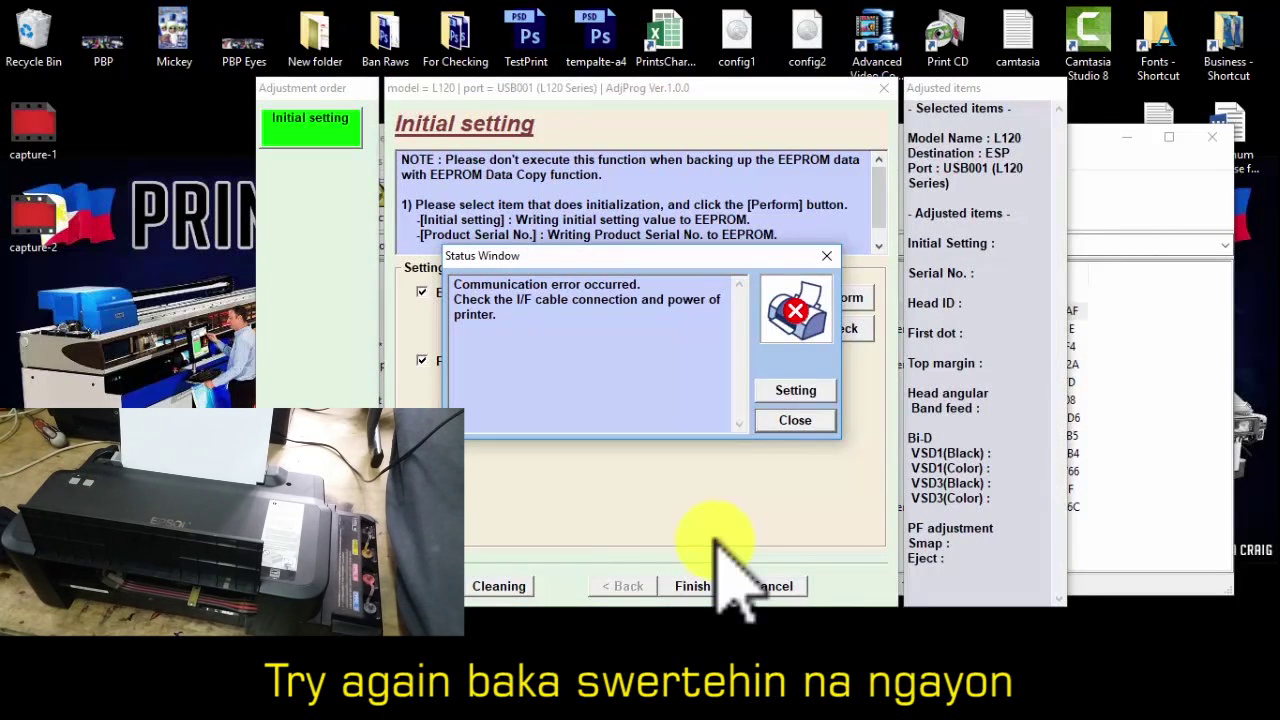
pyautogui.press('Escape')
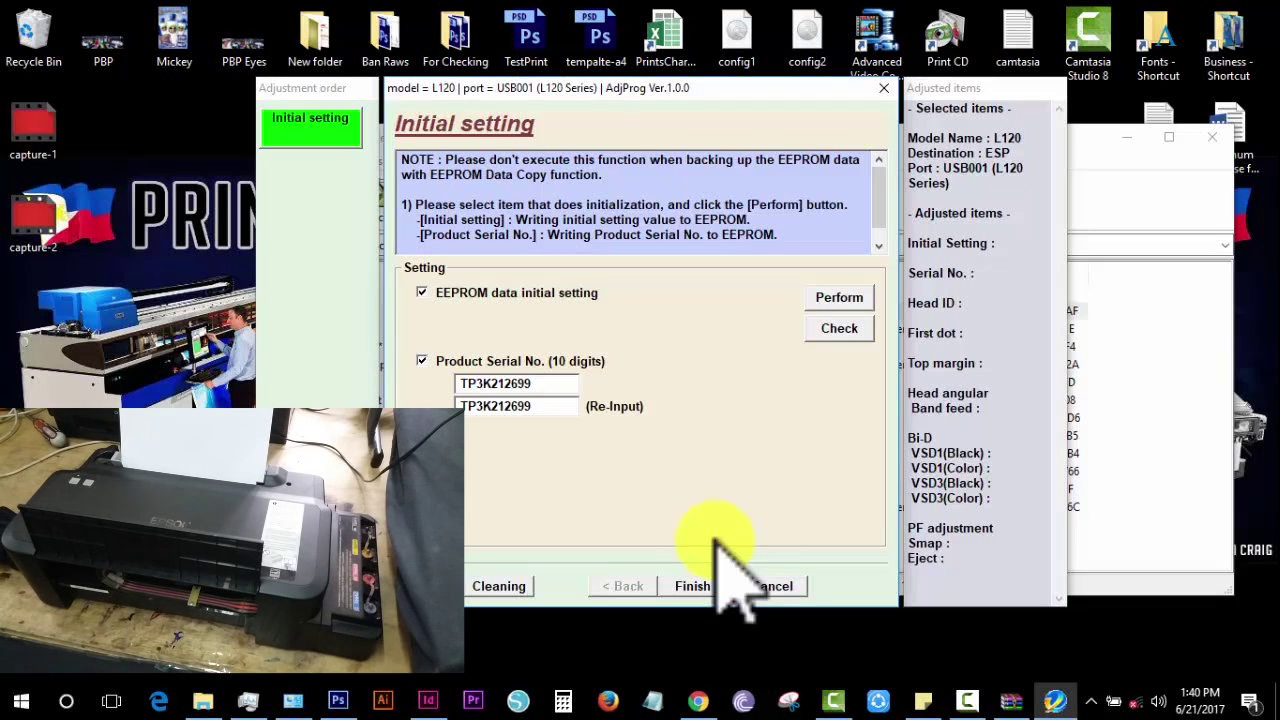
pyautogui.click(716, 584)
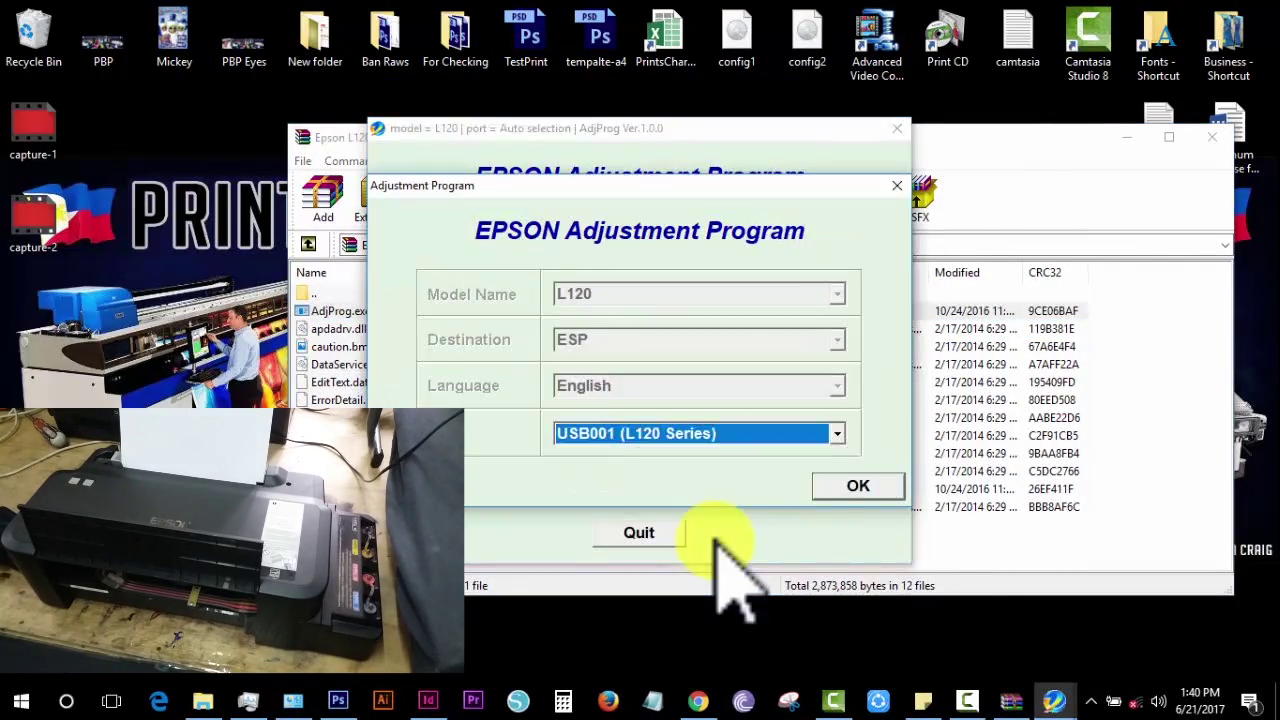
# Confirm model and port, check the main pad counter at 6207 points, and initialize it to 0
pyautogui.press('Return')
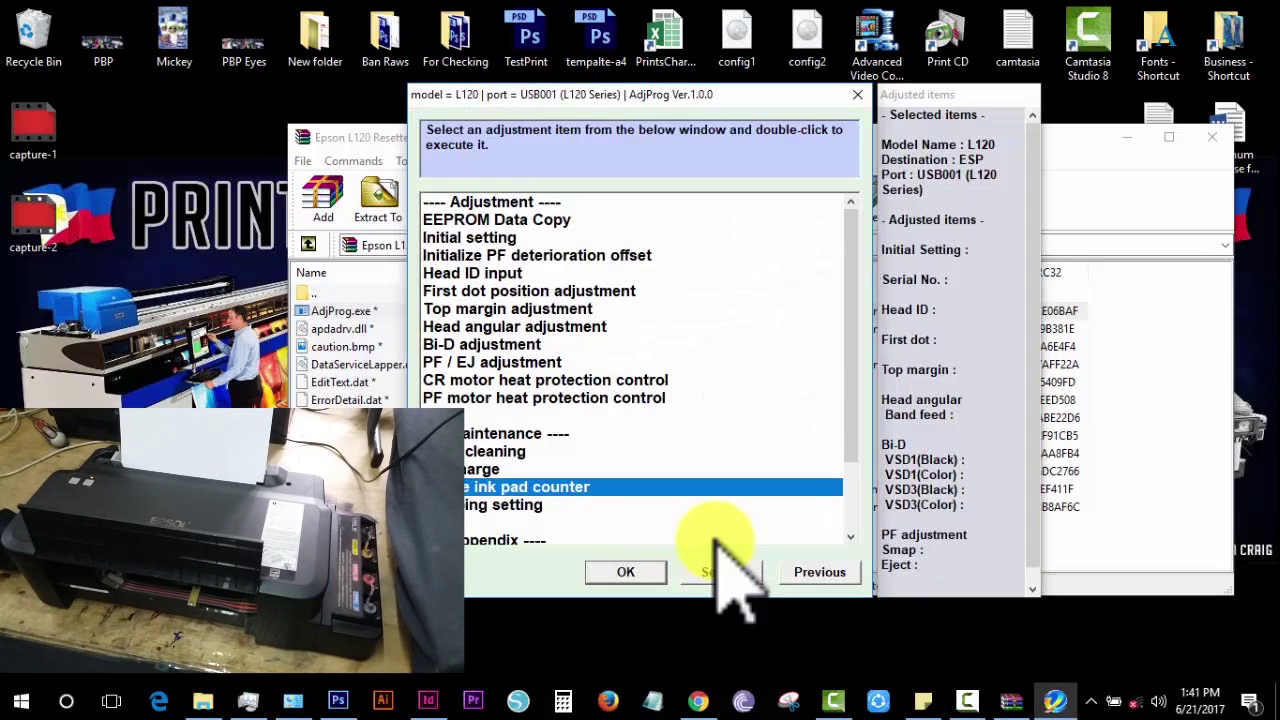
pyautogui.click(722, 572)
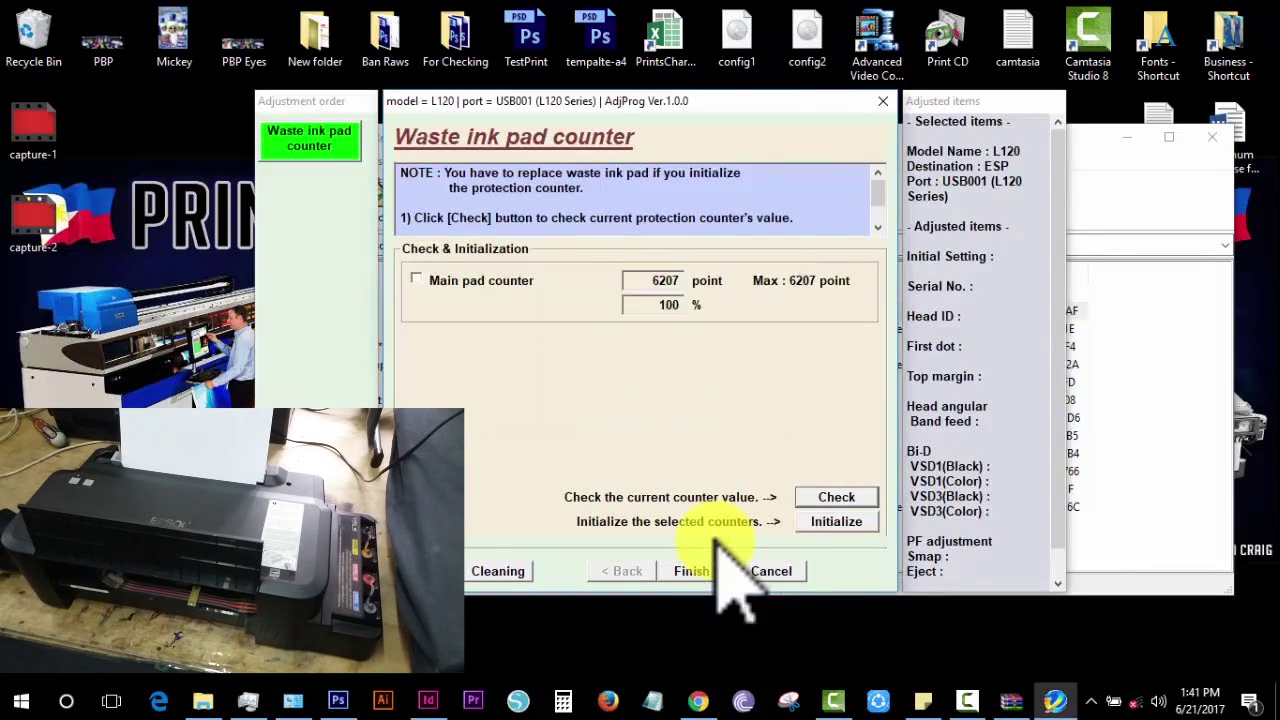
pyautogui.press('Return')
pyautogui.press('Return')
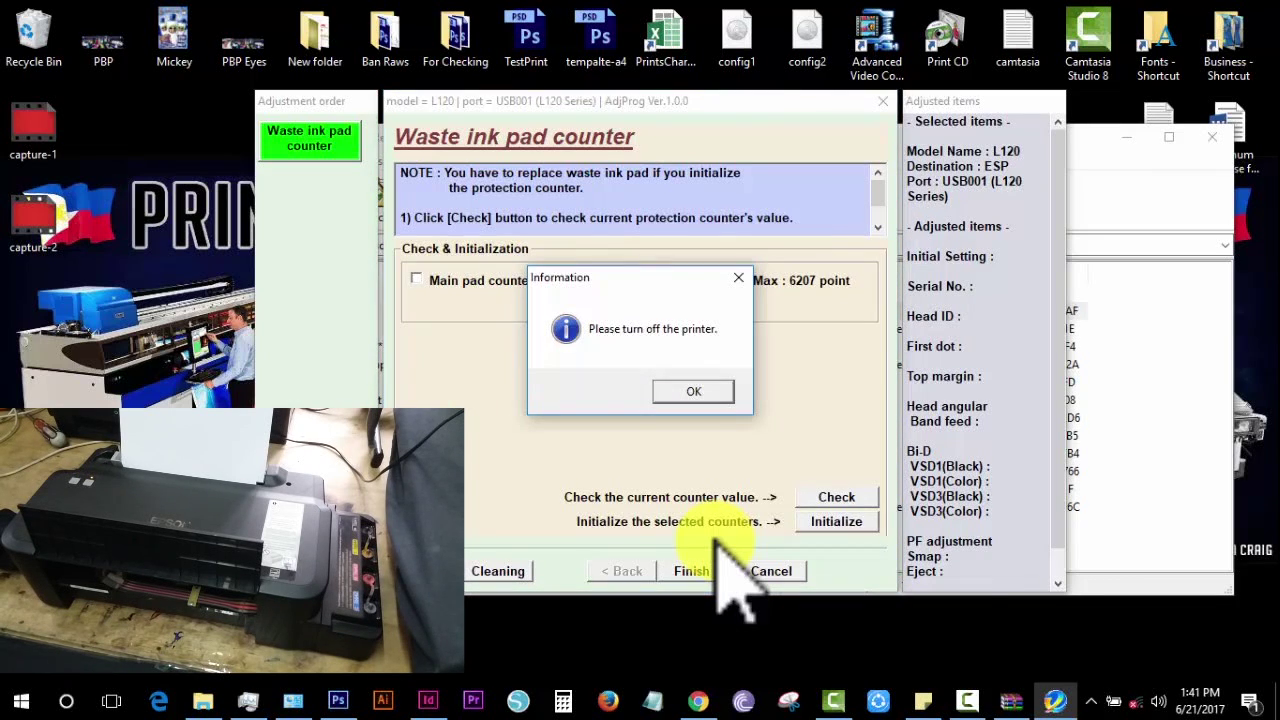
pyautogui.press('Return')
pyautogui.press('Return')
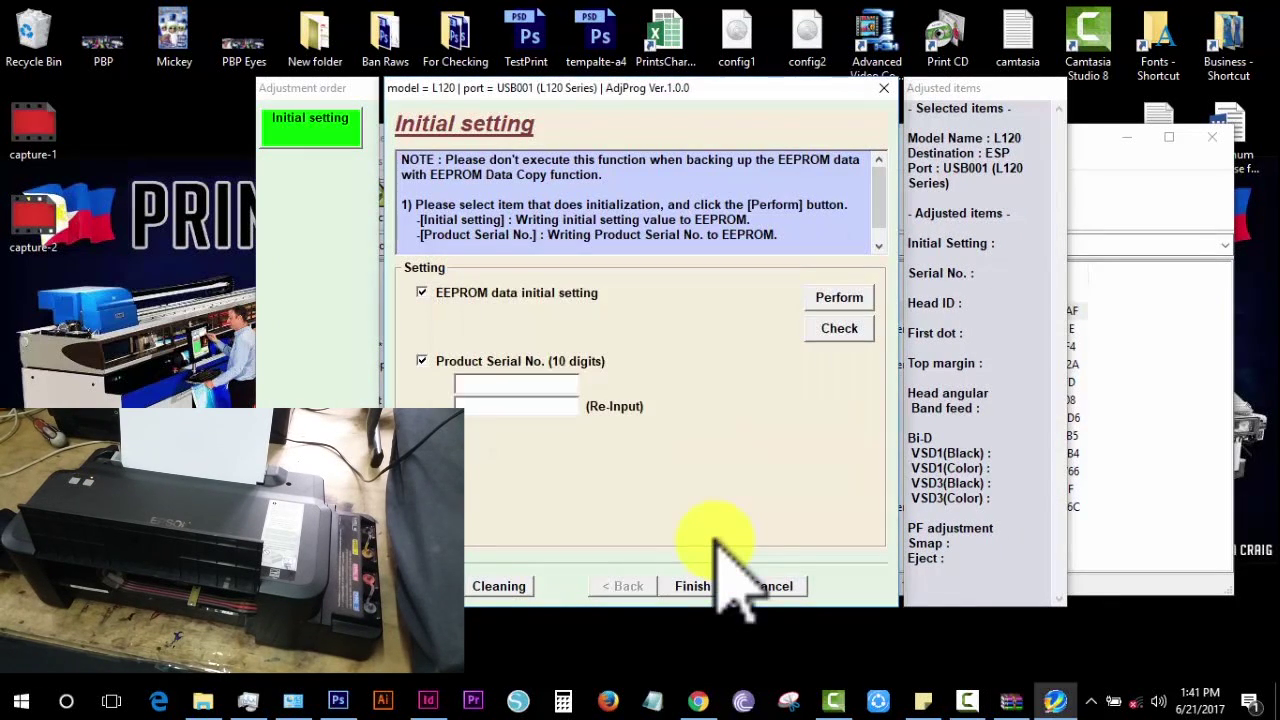
# Enter the printer's serial number in both fields and check it
pyautogui.write('TP3K212')
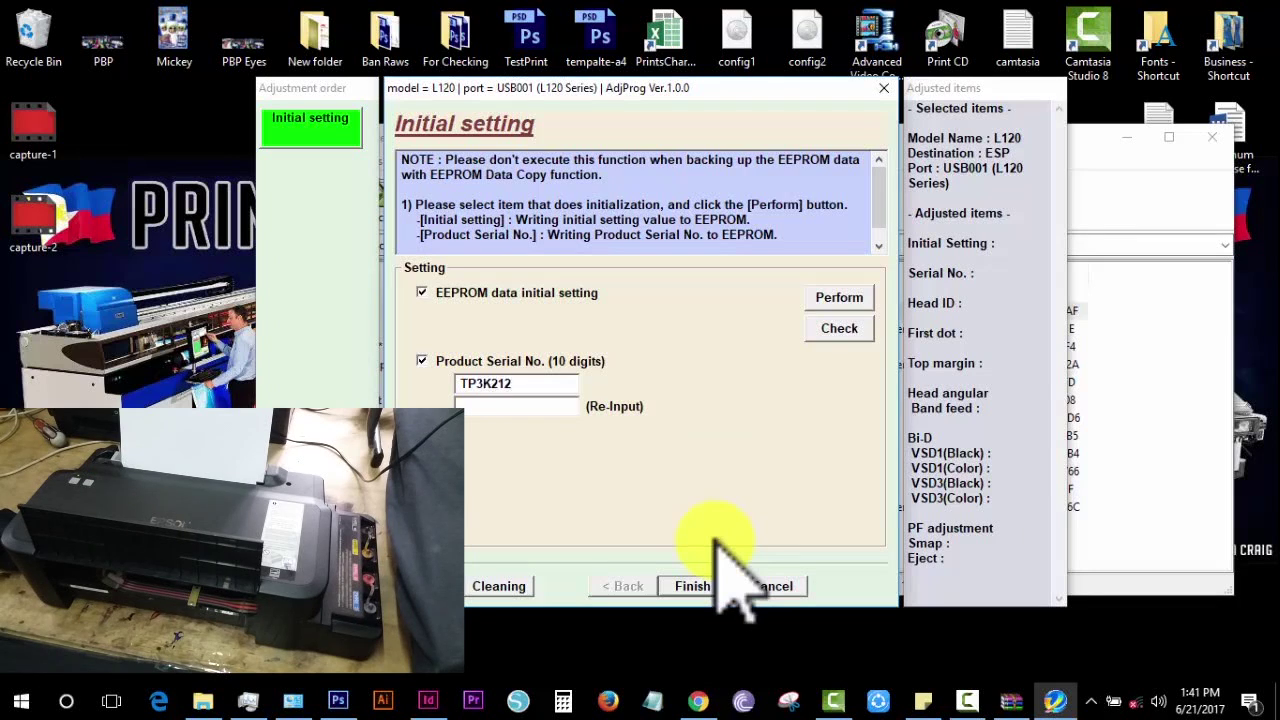
pyautogui.write('699TP3K212699')
pyautogui.press('Return')
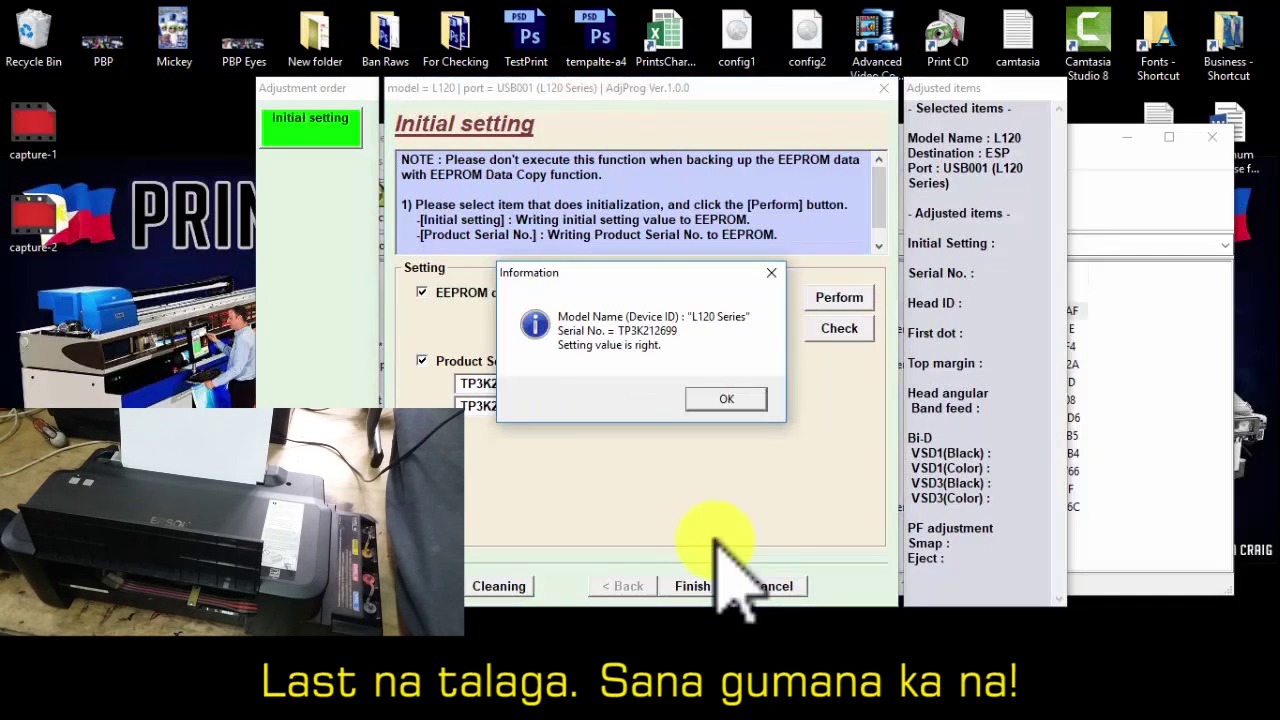
pyautogui.press('Return')
# Perform the EEPROM initialization, close the Initial setting page, and dismiss the communication error
pyautogui.hotkey('shift', 'Tab')
pyautogui.press('Return')
pyautogui.press('Return')
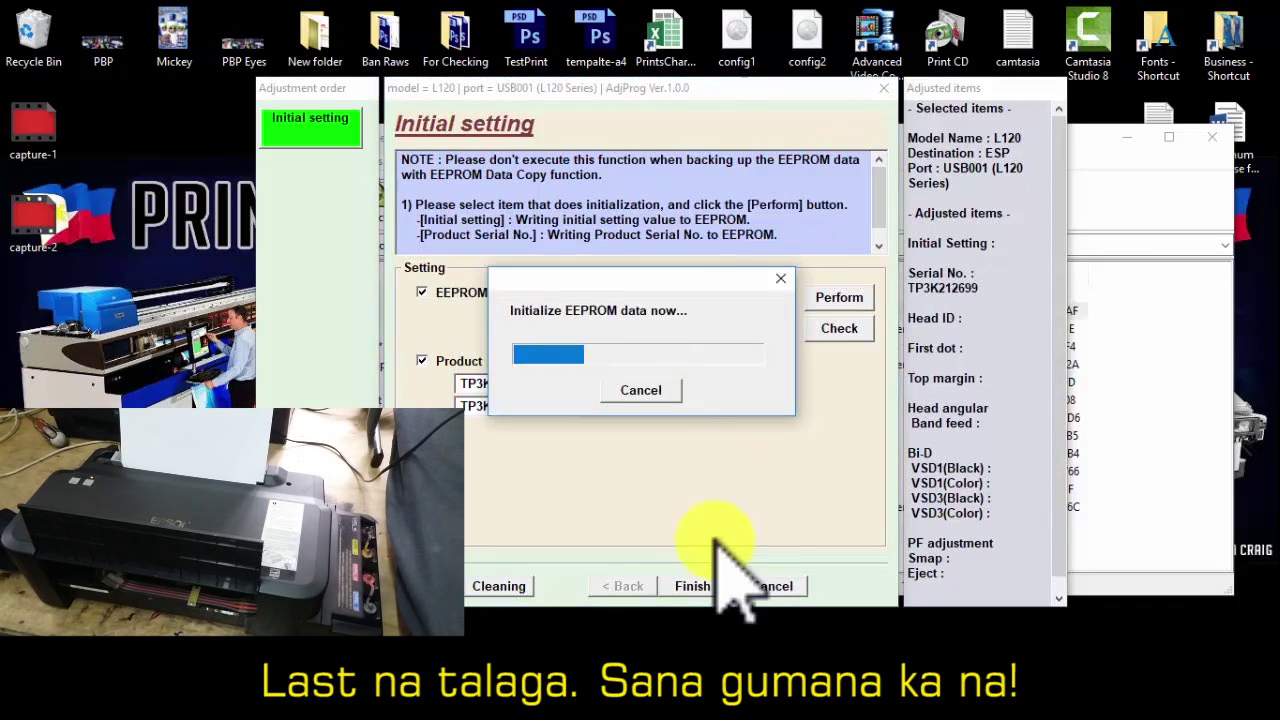
pyautogui.press('Return')
pyautogui.press('Escape')
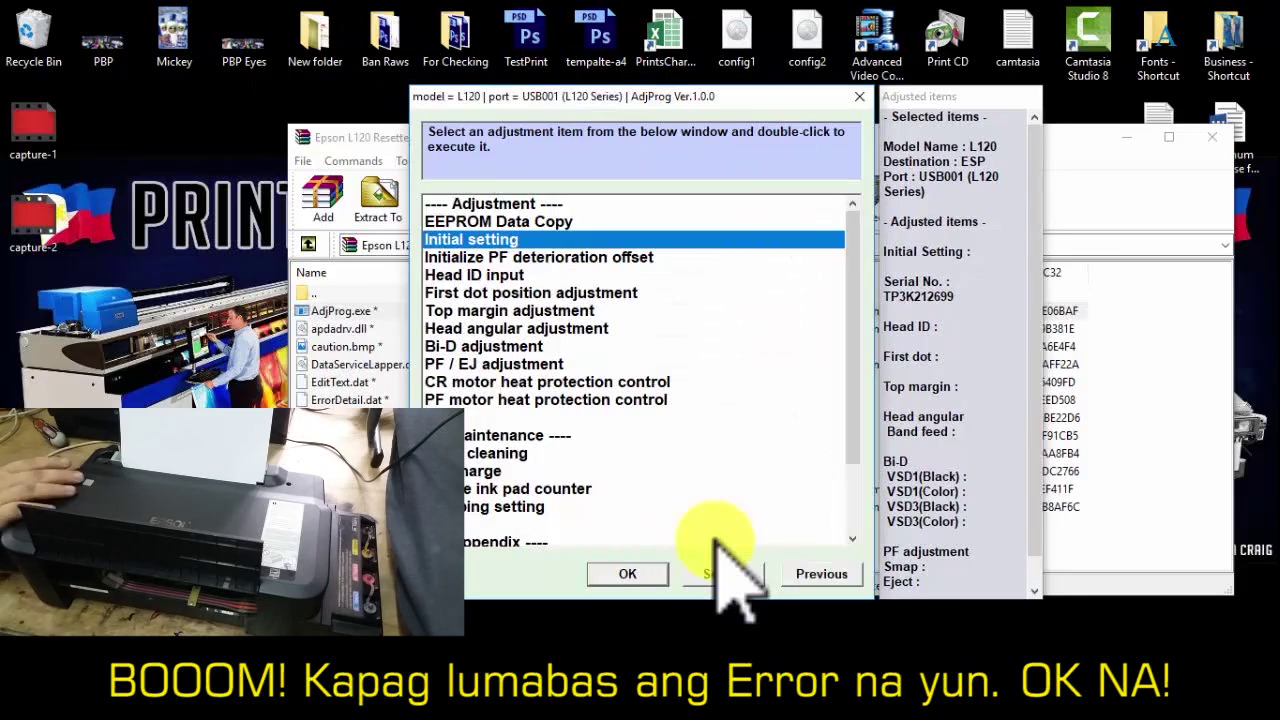
pyautogui.press('Return')
pyautogui.press('Return')
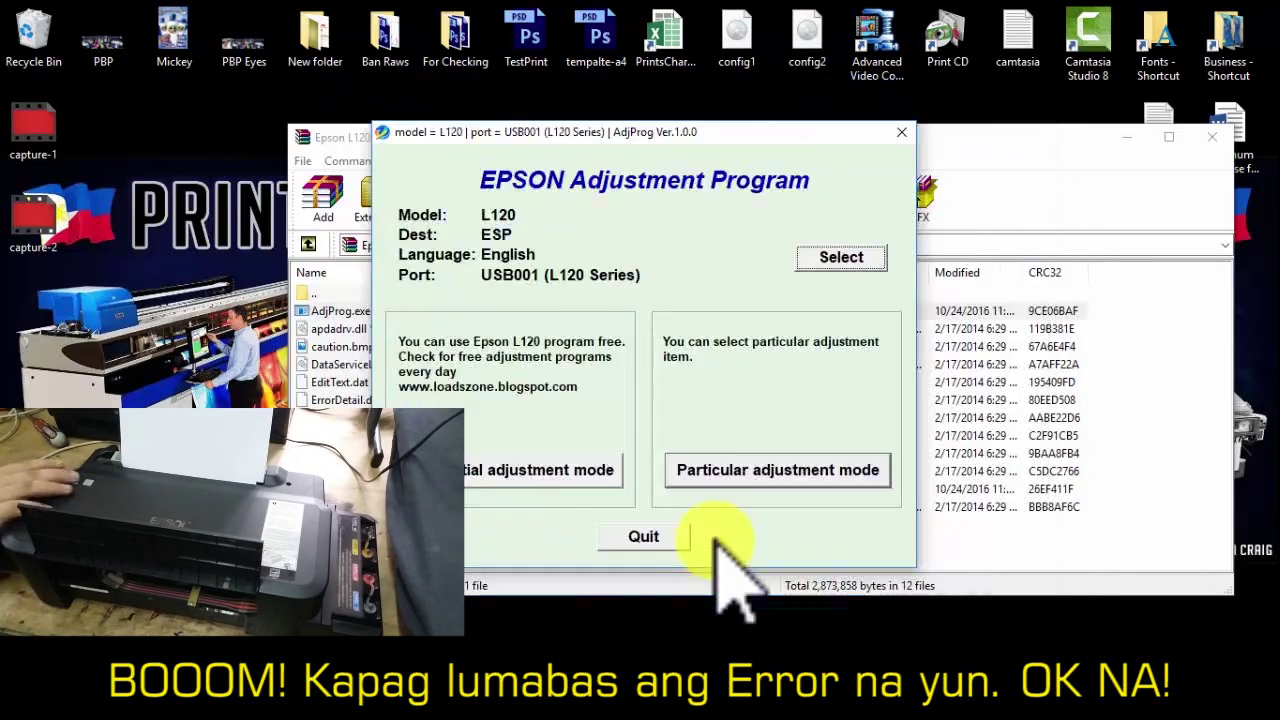
# Dismiss the communication error, confirm the main pad counter reads 25 points (0%), and quit AdjProg
pyautogui.press('Escape')
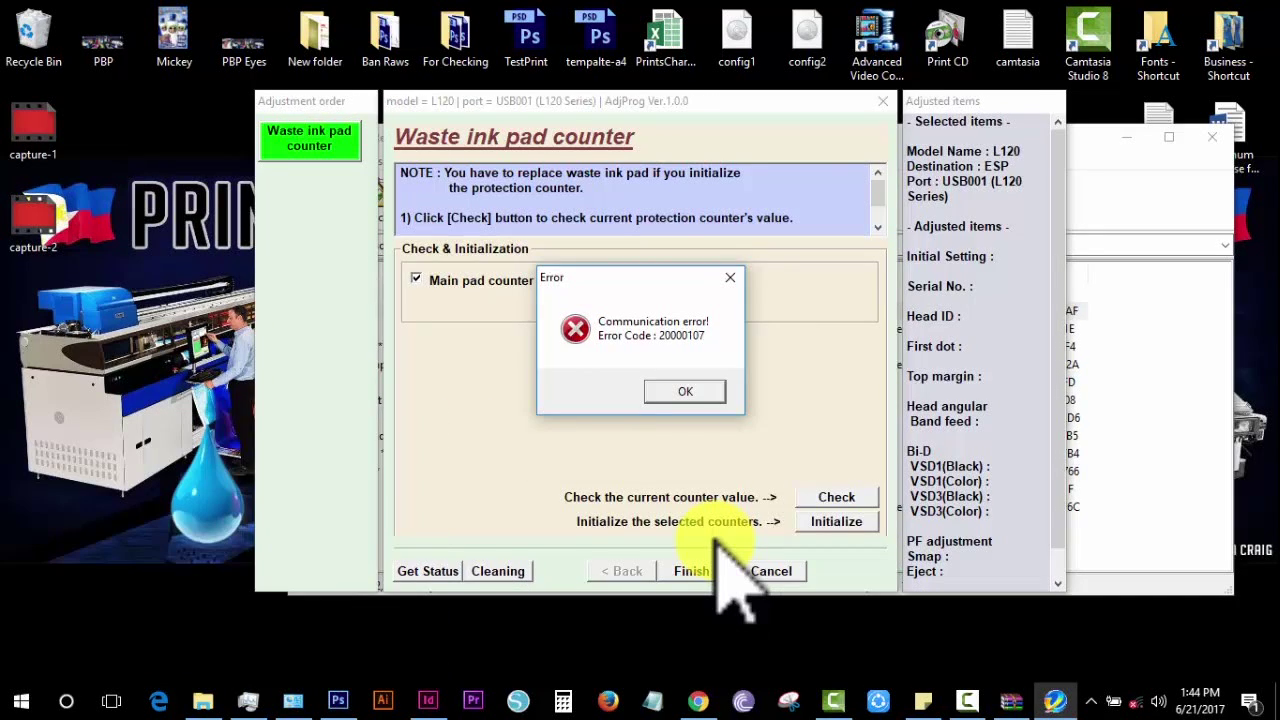
pyautogui.press('Return')
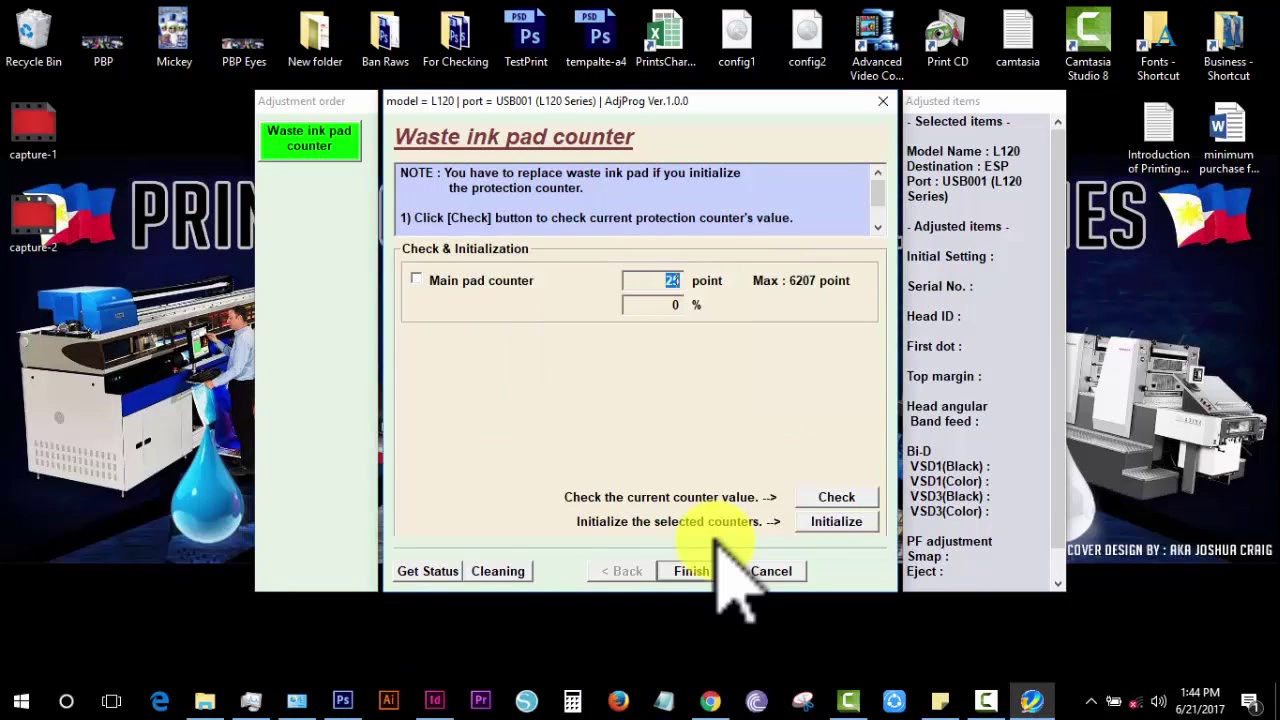
pyautogui.press('Left')
pyautogui.click(716, 566)
pyautogui.click(706, 532)
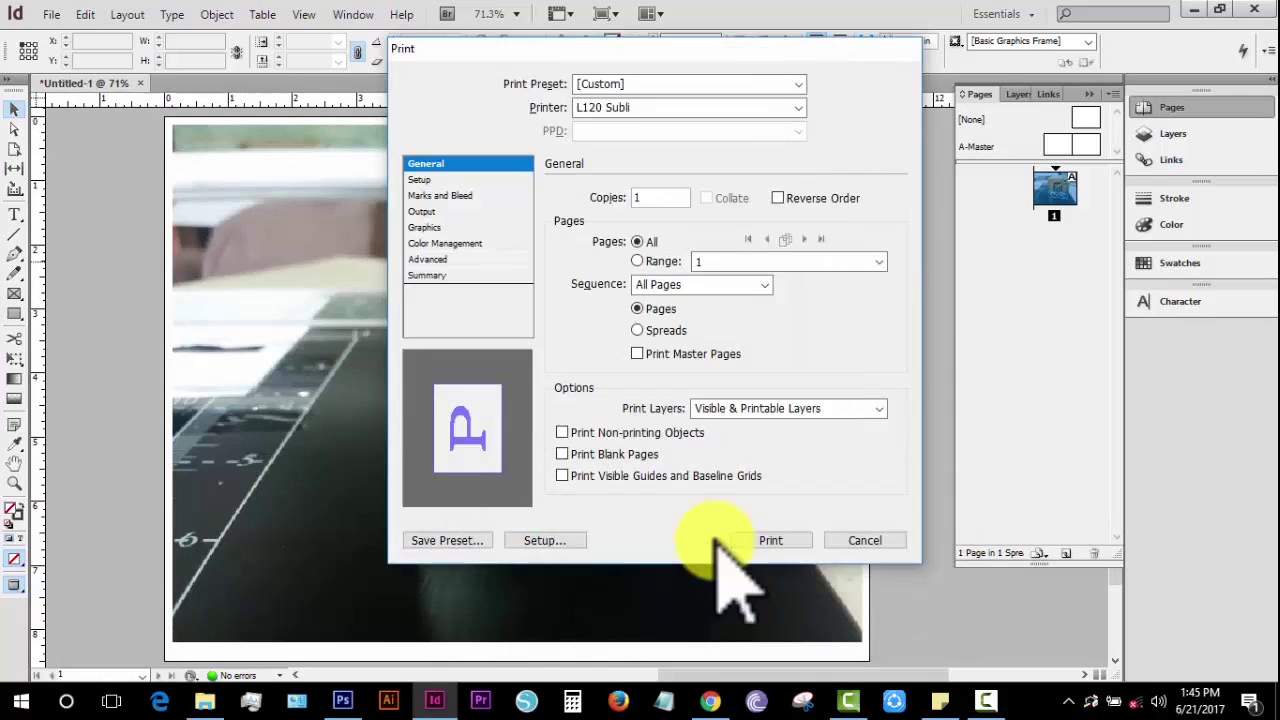
# Print the Banana Island document to L120 Subli, 1 copy, all pages
pyautogui.click(716, 543)
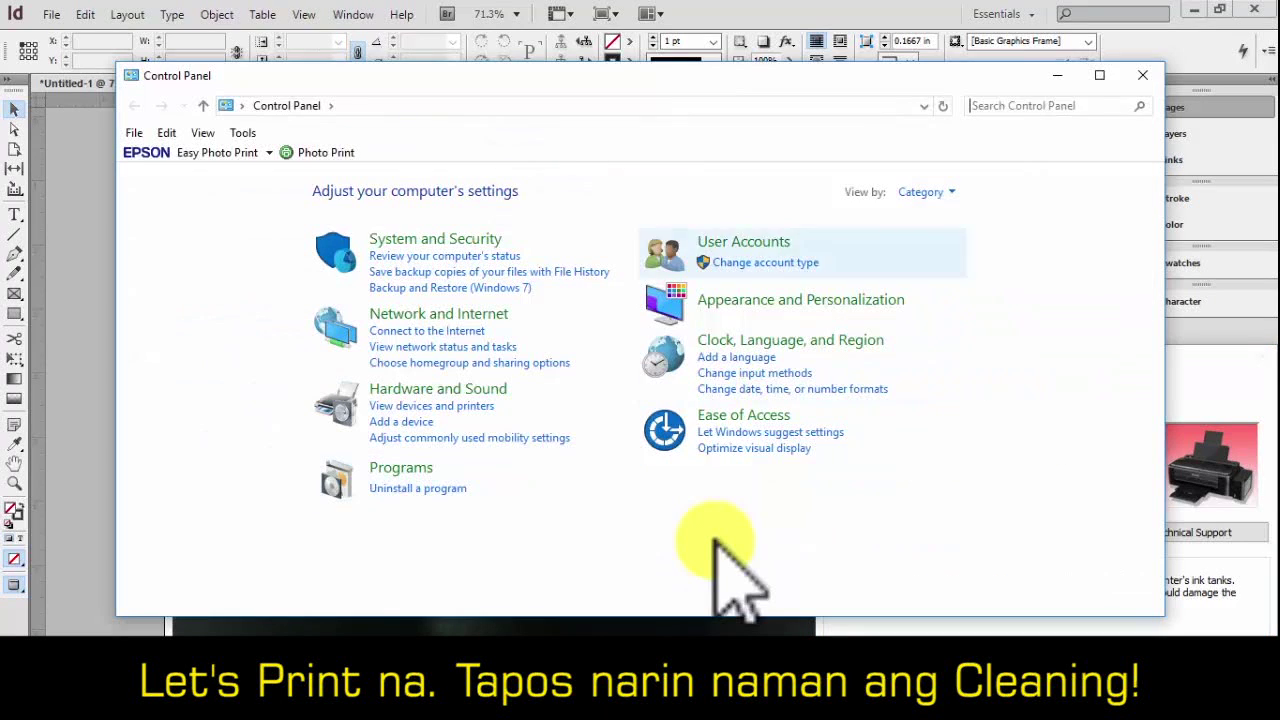
# Untick the Error and Printer Selection Error notifications in L120 Subli's Monitoring Preferences
pyautogui.write('printers')
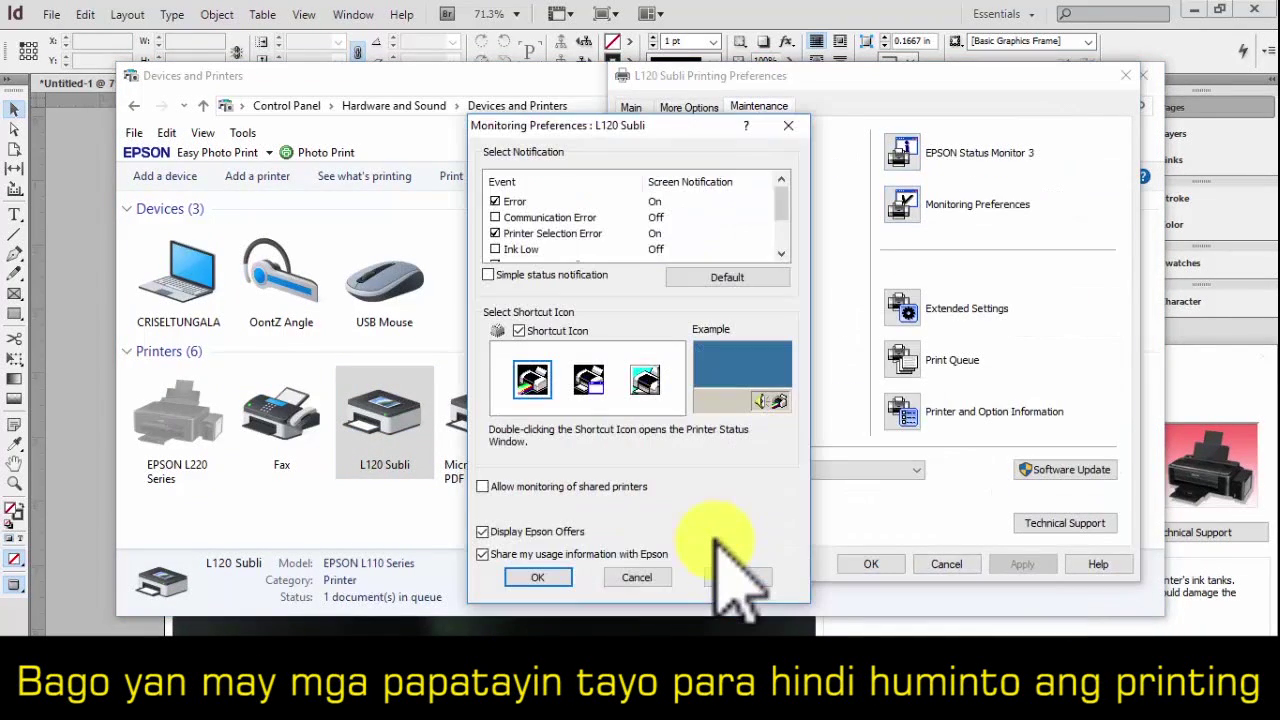
pyautogui.click(495, 201)
pyautogui.click(495, 233)
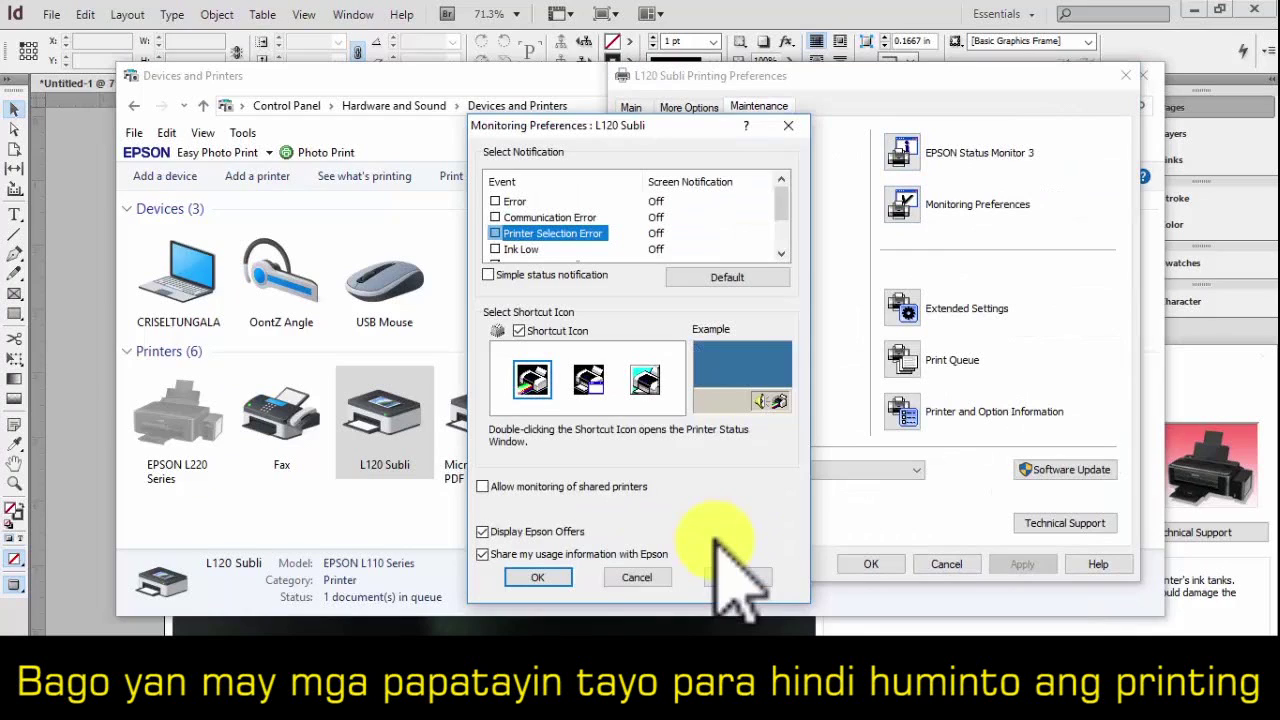